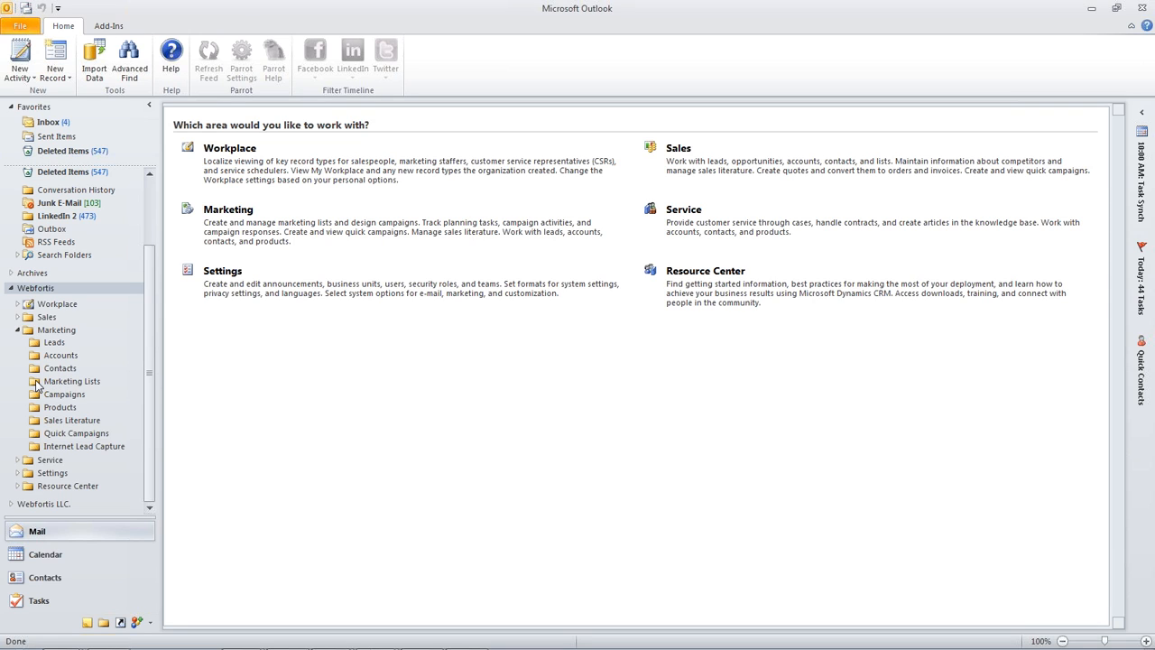
Create a new marketing list record in the Marketing area and name it Customer Loyalty
left_click(36, 384)
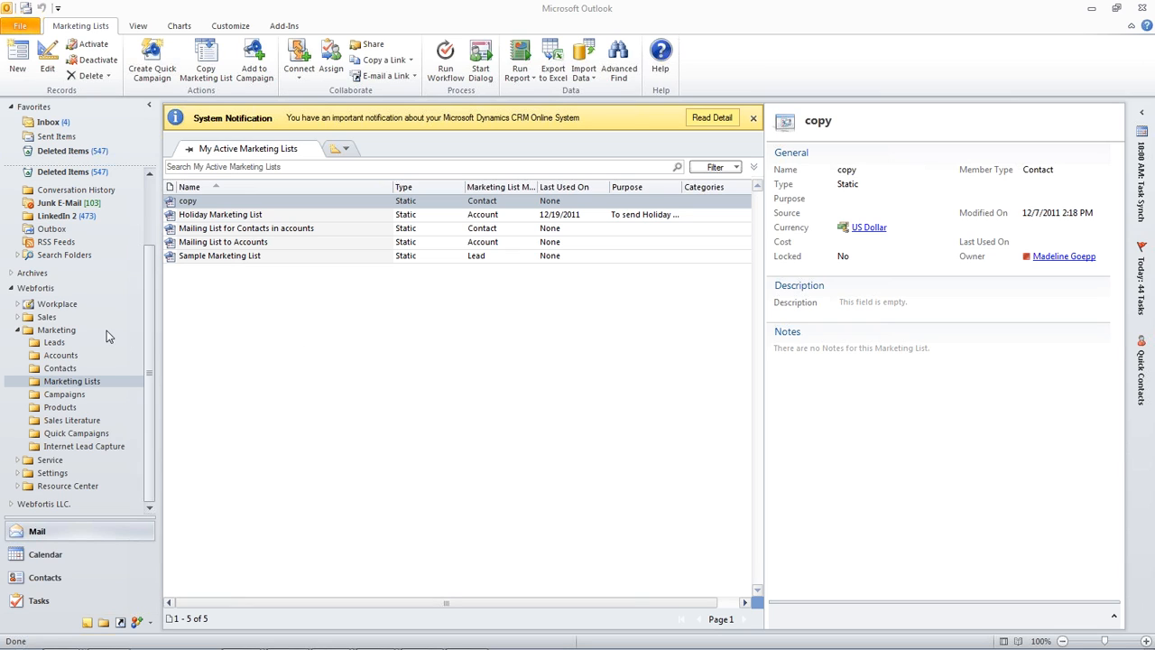
left_click(20, 61)
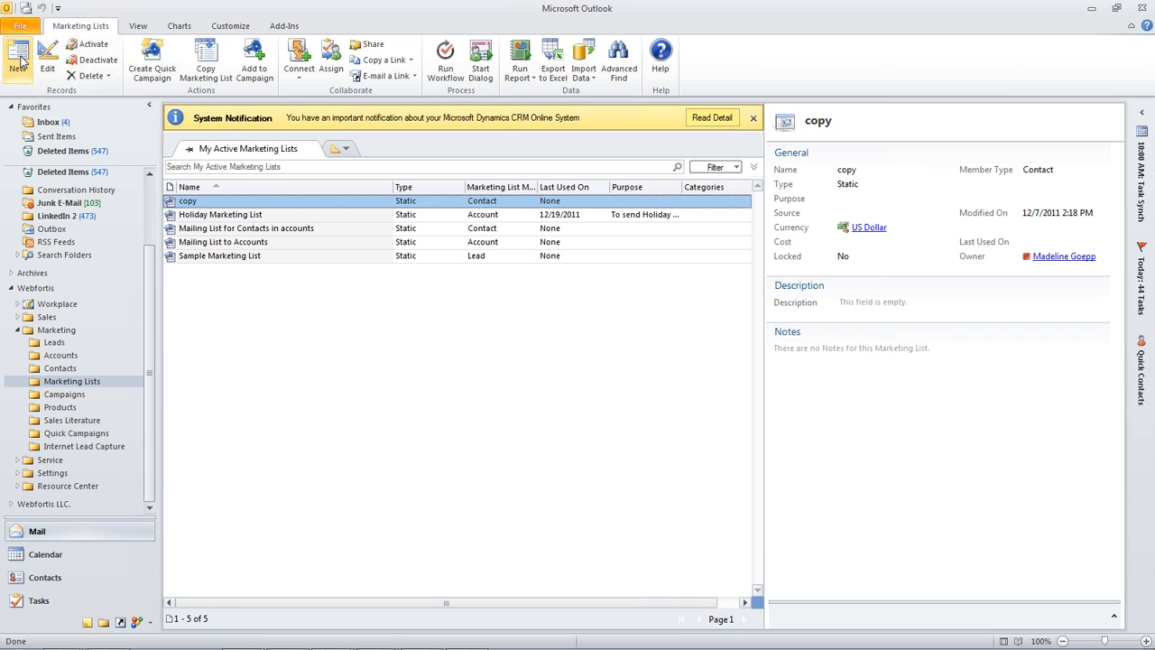
left_click(21, 61)
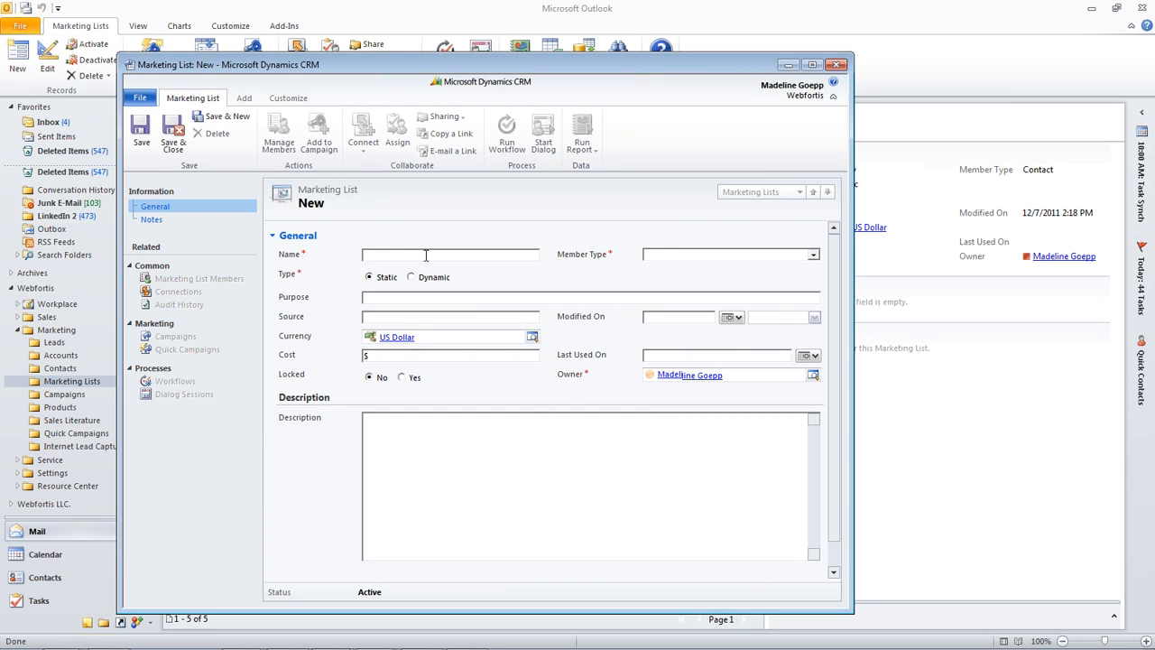
type("Customer Loyalty")
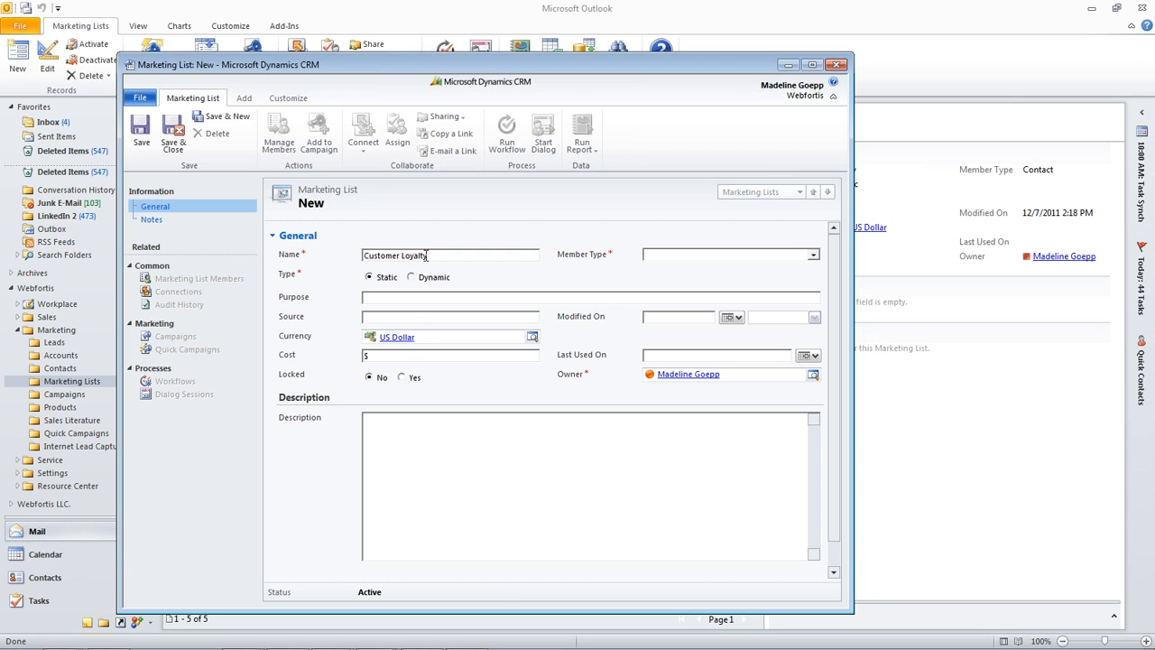
Set the new marketing list's member type to Contact, declining the incoming call that interrupts
left_click(701, 256)
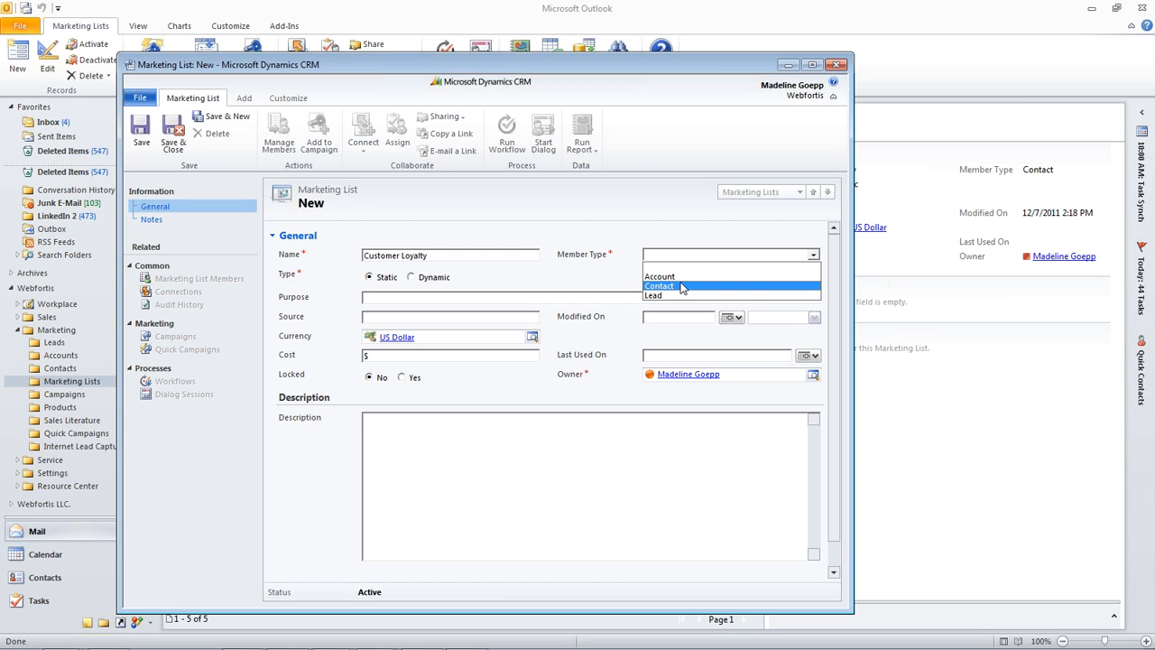
left_click(972, 213)
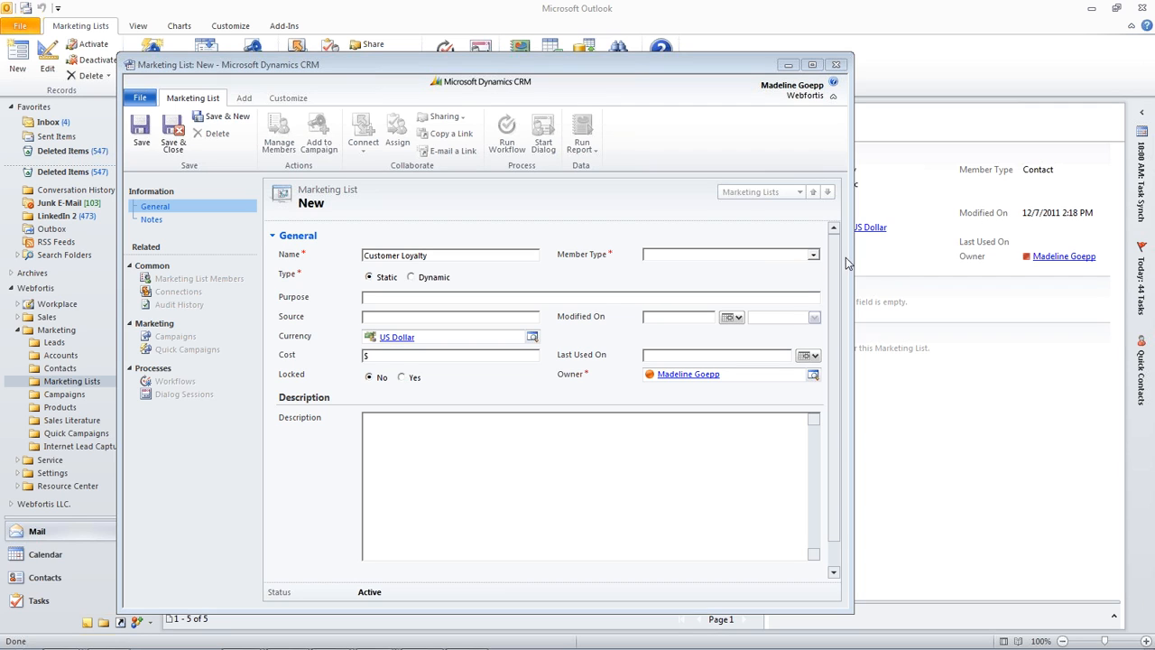
left_click(763, 257)
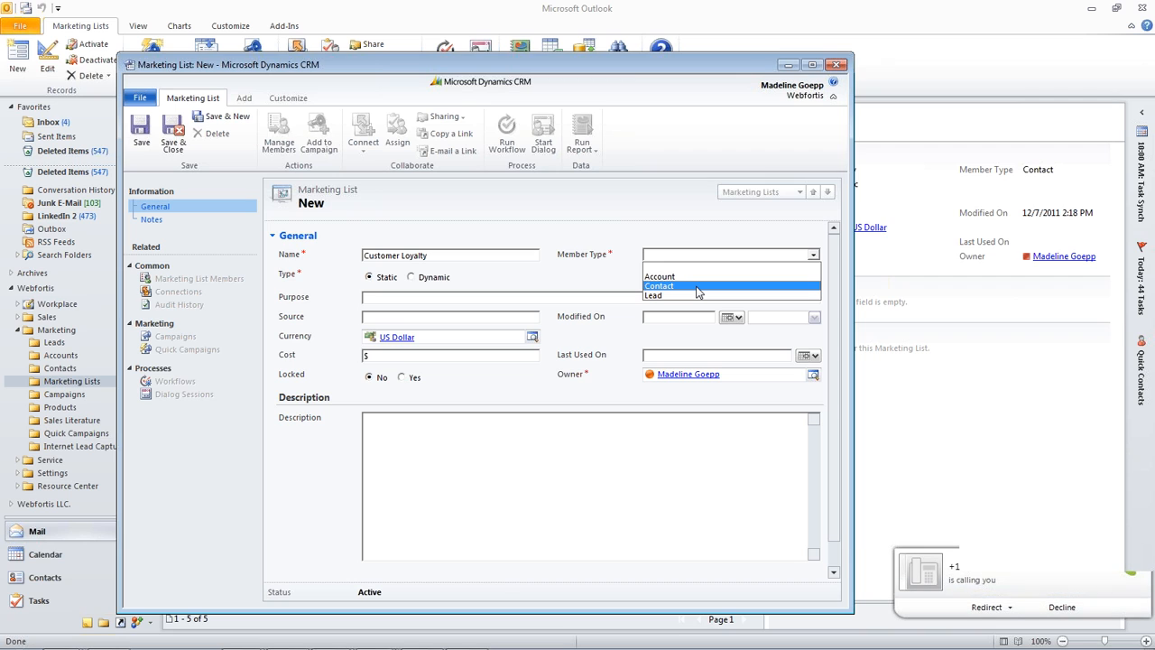
left_click(1061, 606)
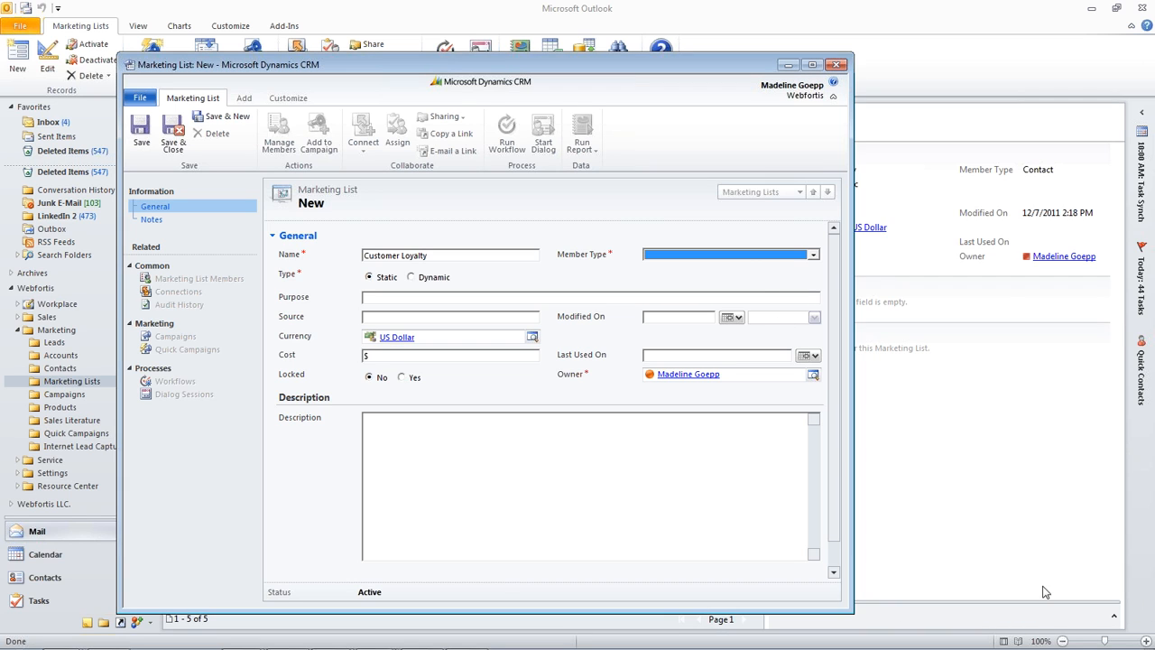
left_click(735, 255)
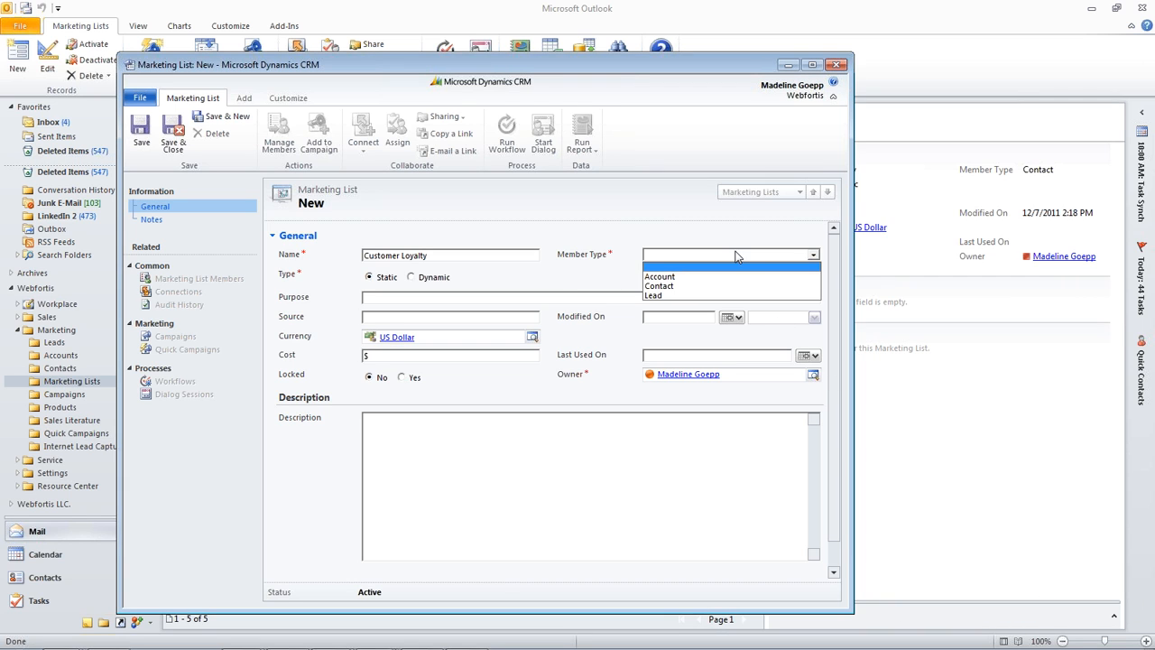
left_click(682, 286)
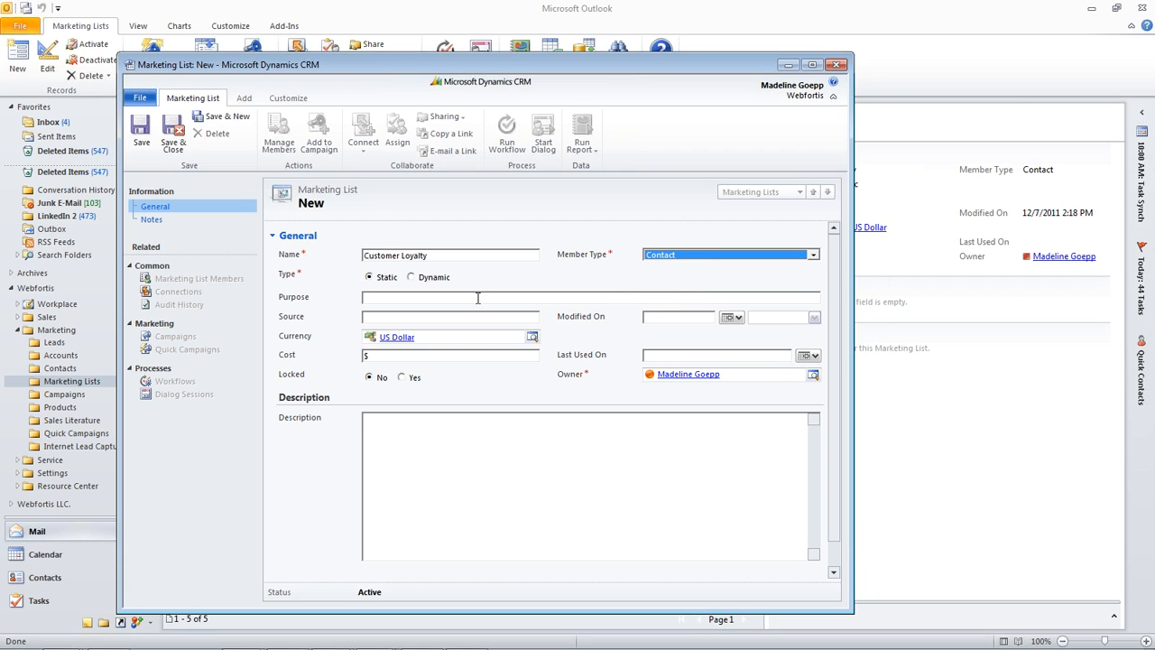
Set the marketing list's type to Dynamic and save the record, declining the incoming call that interrupts
left_click(411, 279)
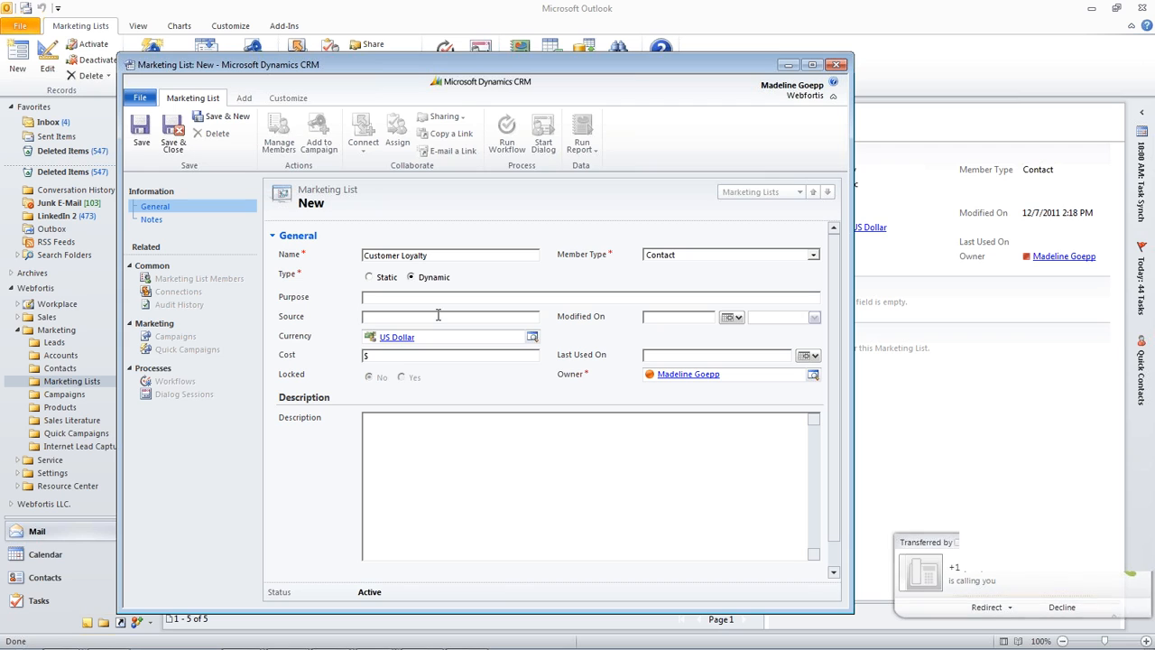
left_click(1061, 607)
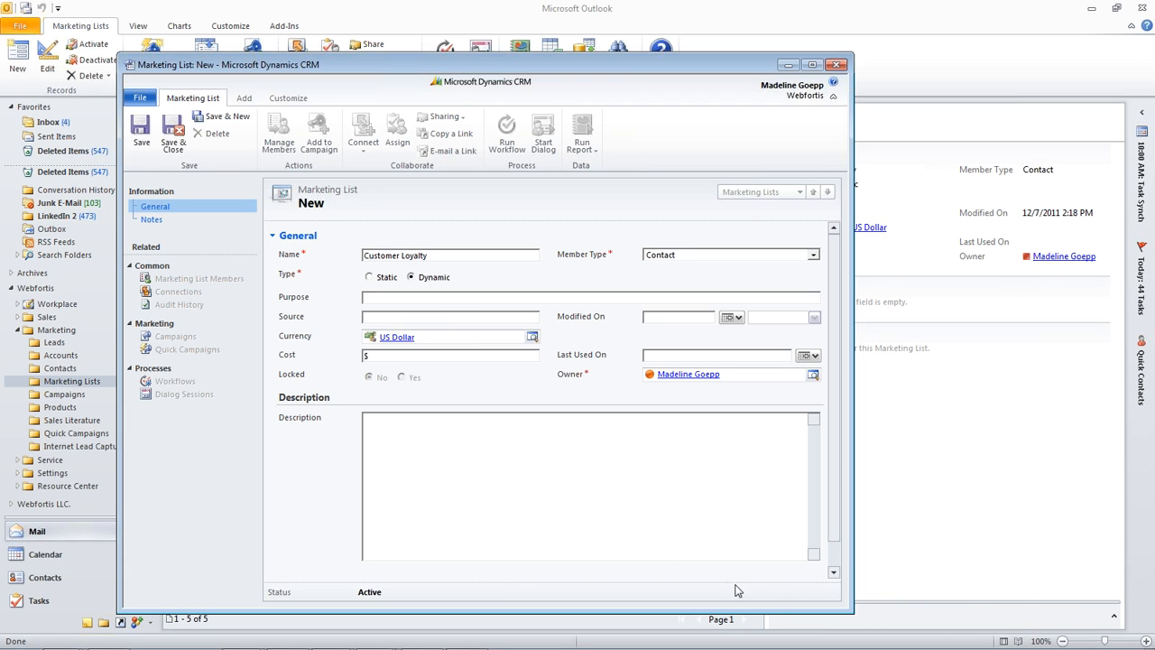
left_click(141, 134)
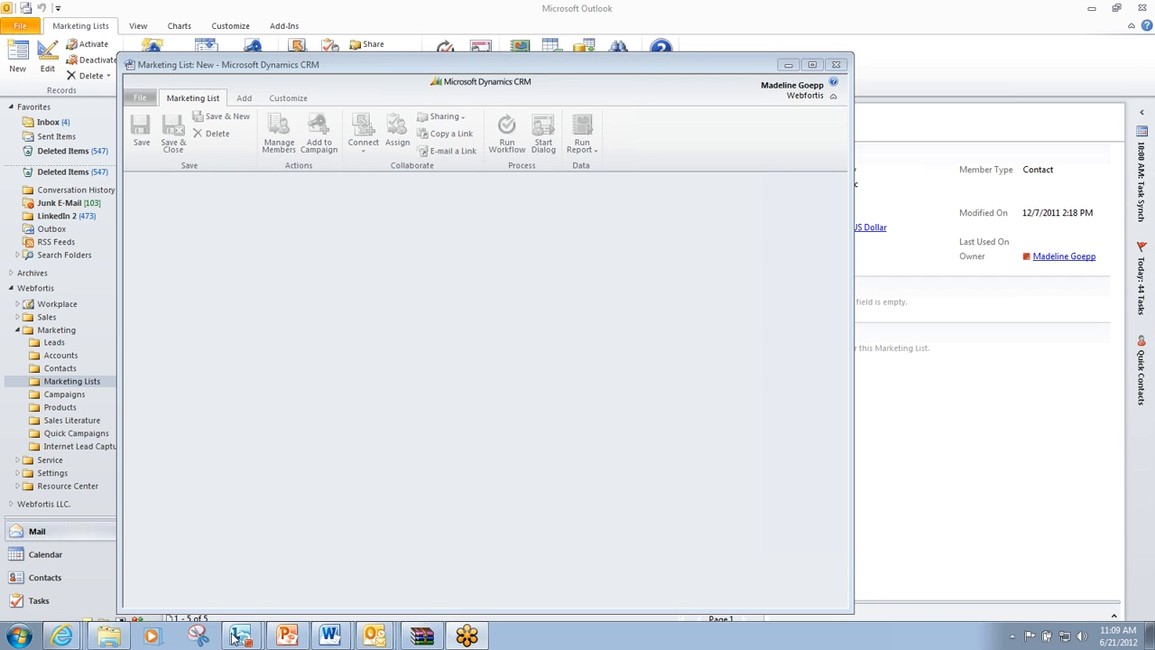
mouse_move(234, 636)
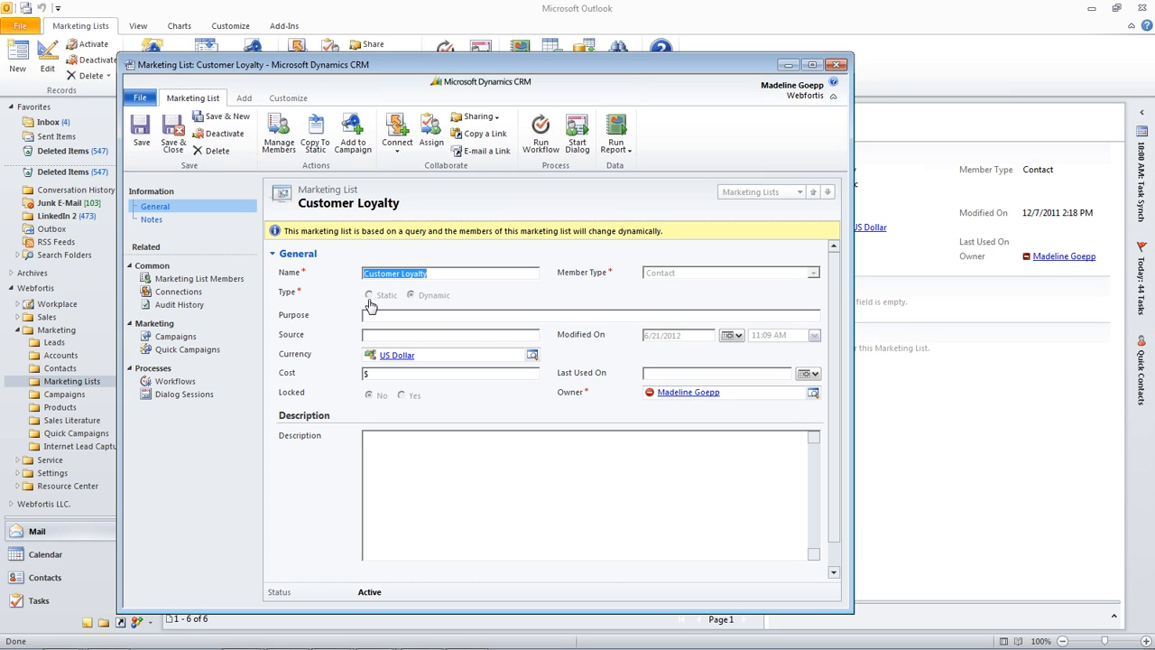
Open member management for the list and add Status as the first criterion of a new contact query
left_click(279, 136)
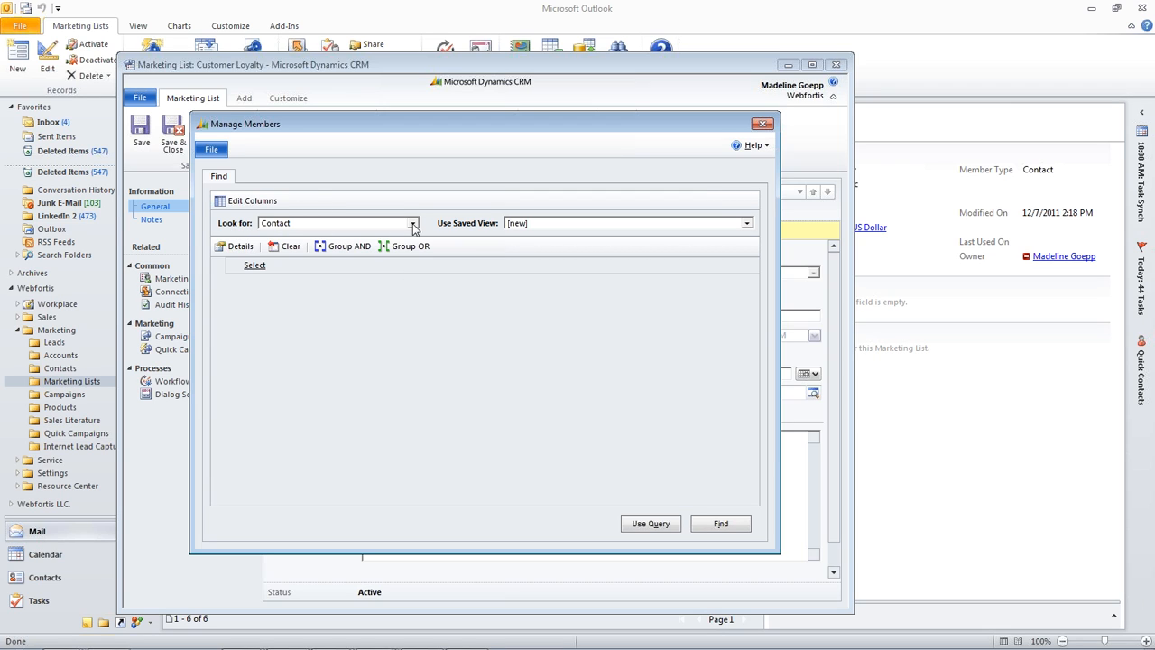
left_click(557, 225)
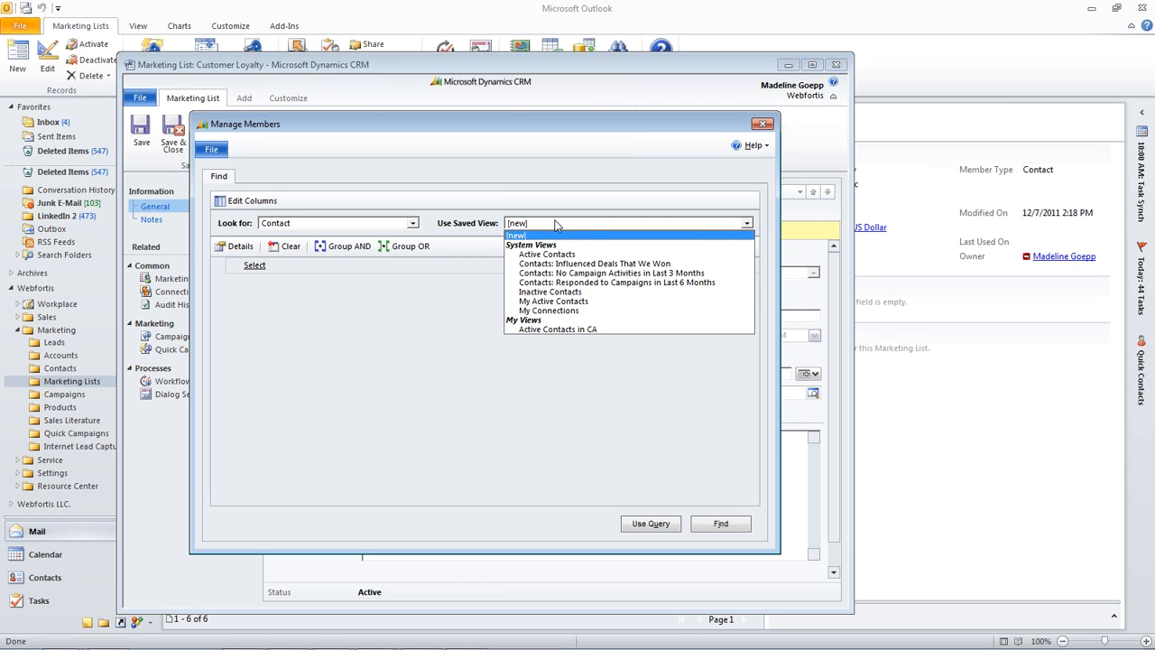
left_click(557, 224)
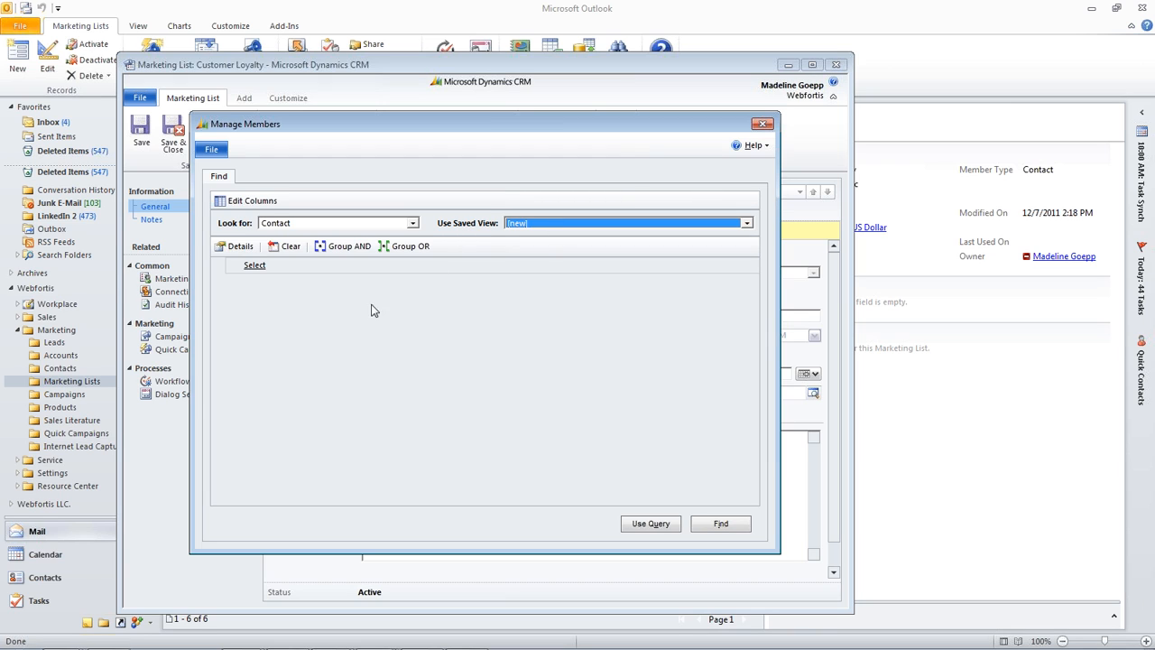
left_click(245, 267)
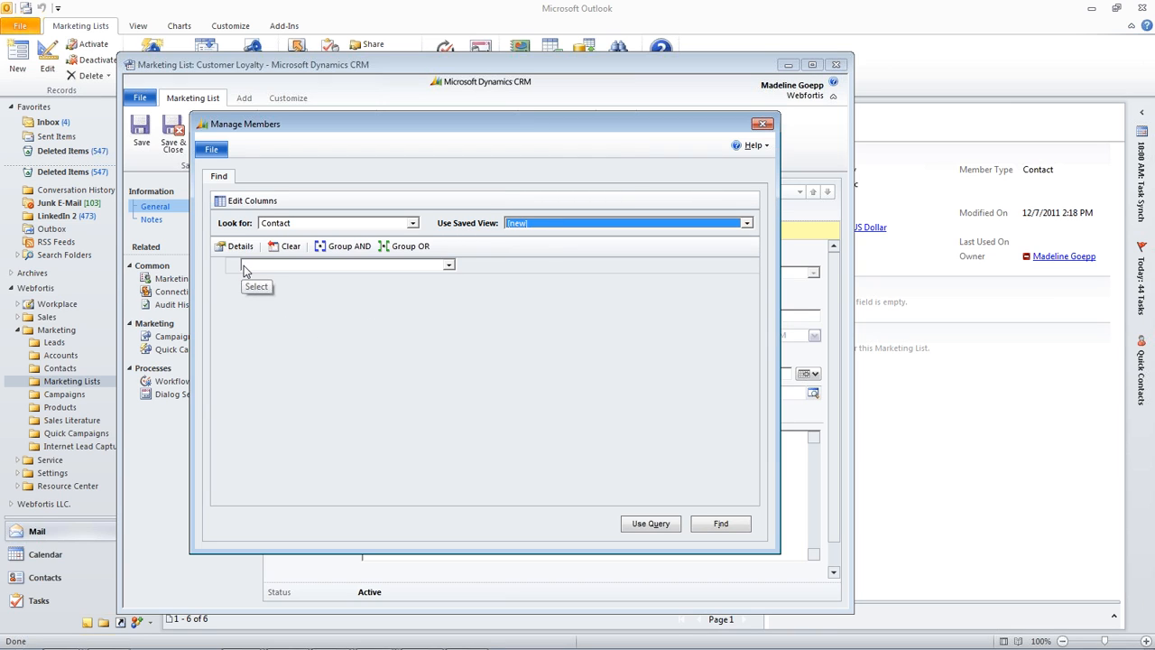
left_click(243, 269)
scroll(325, 365, "down", 10)
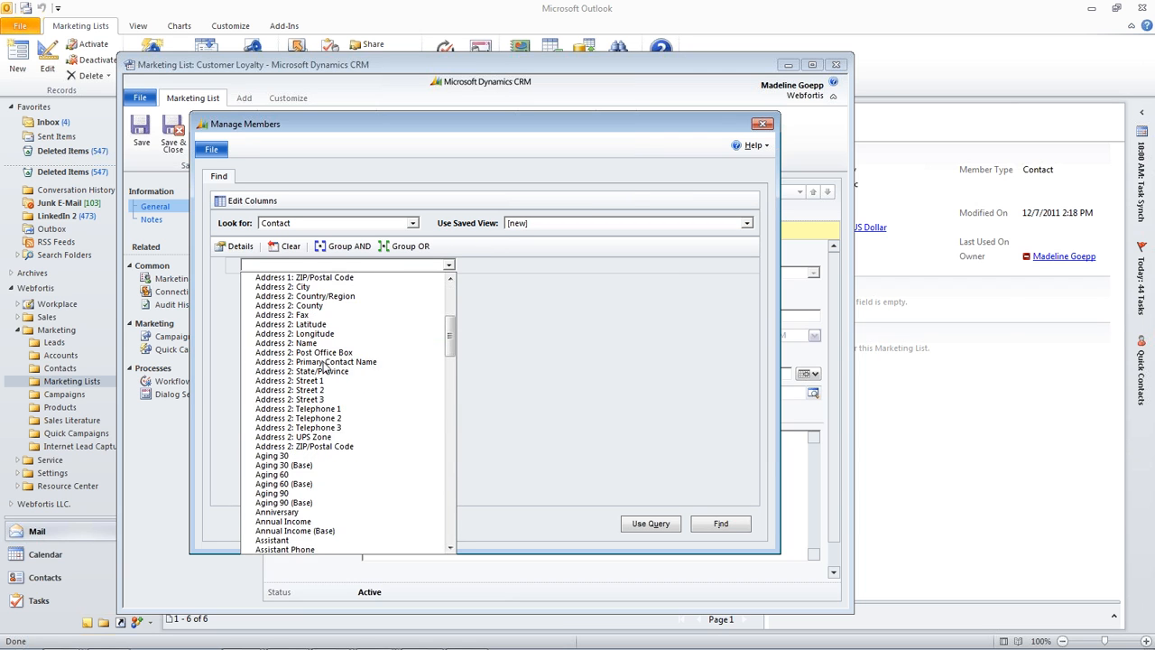
scroll(325, 366, "down", 17)
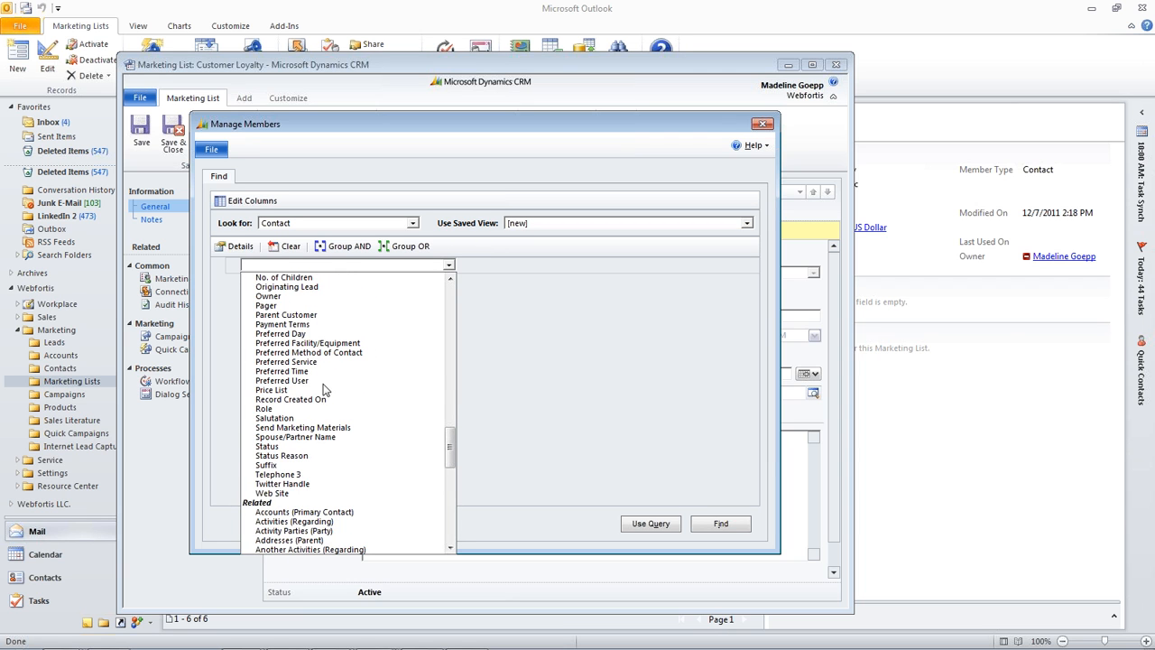
left_click(328, 448)
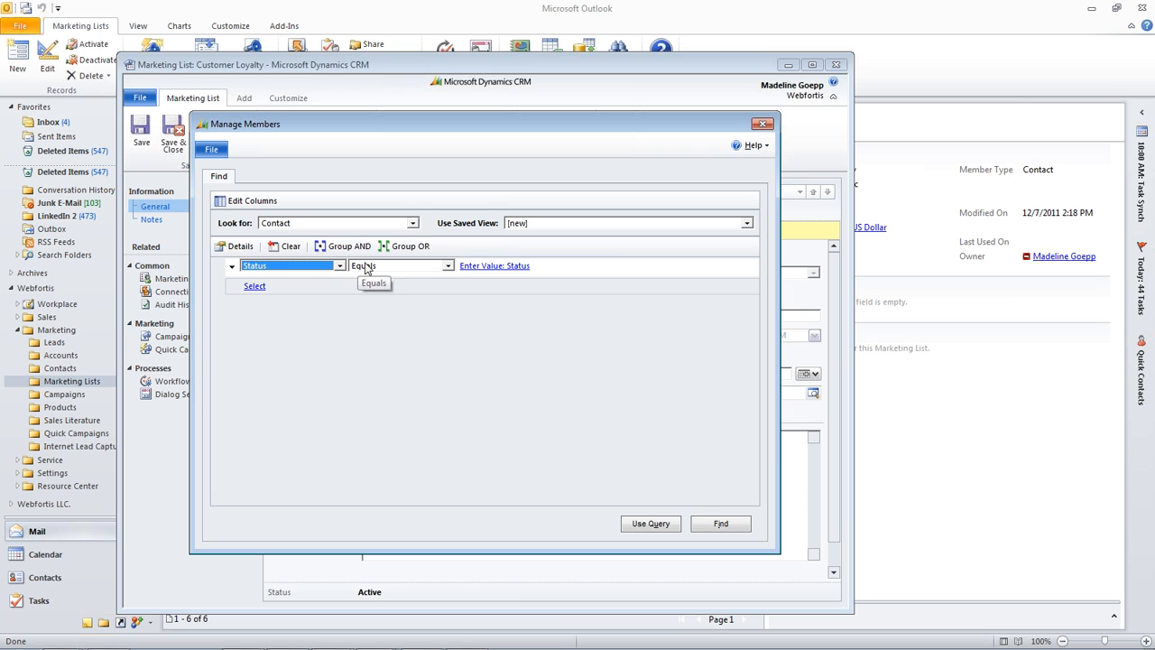
left_click(267, 266)
mouse_move(387, 510)
left_mouse_down()
mouse_move(387, 311)
mouse_move(374, 519)
left_mouse_up()
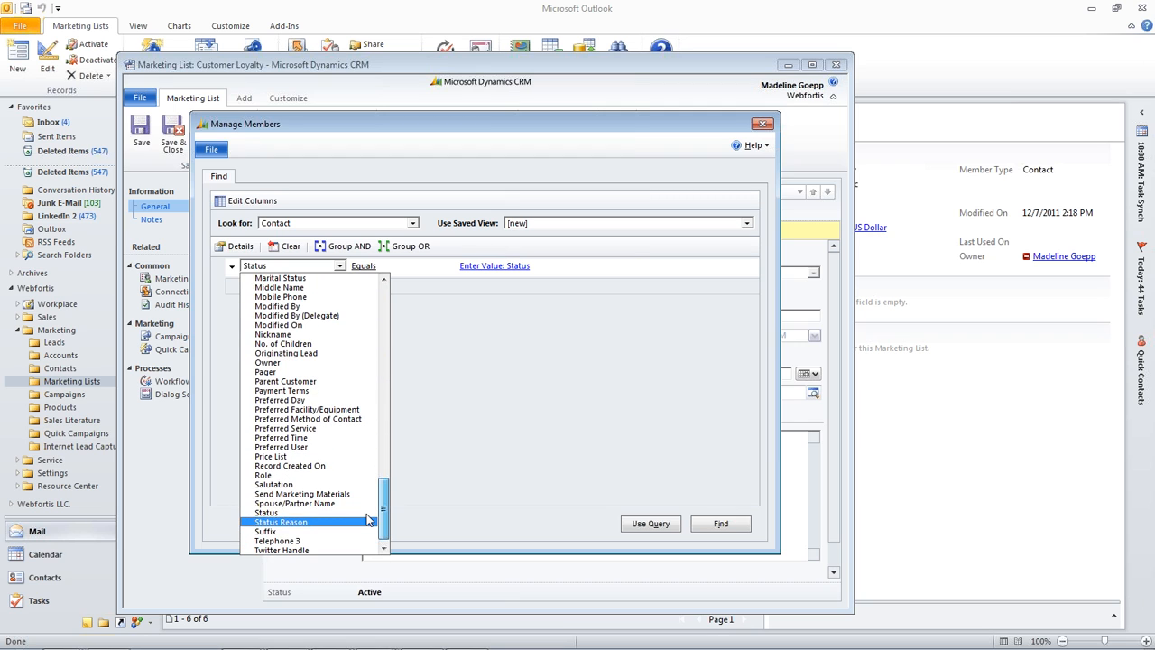
left_click(298, 513)
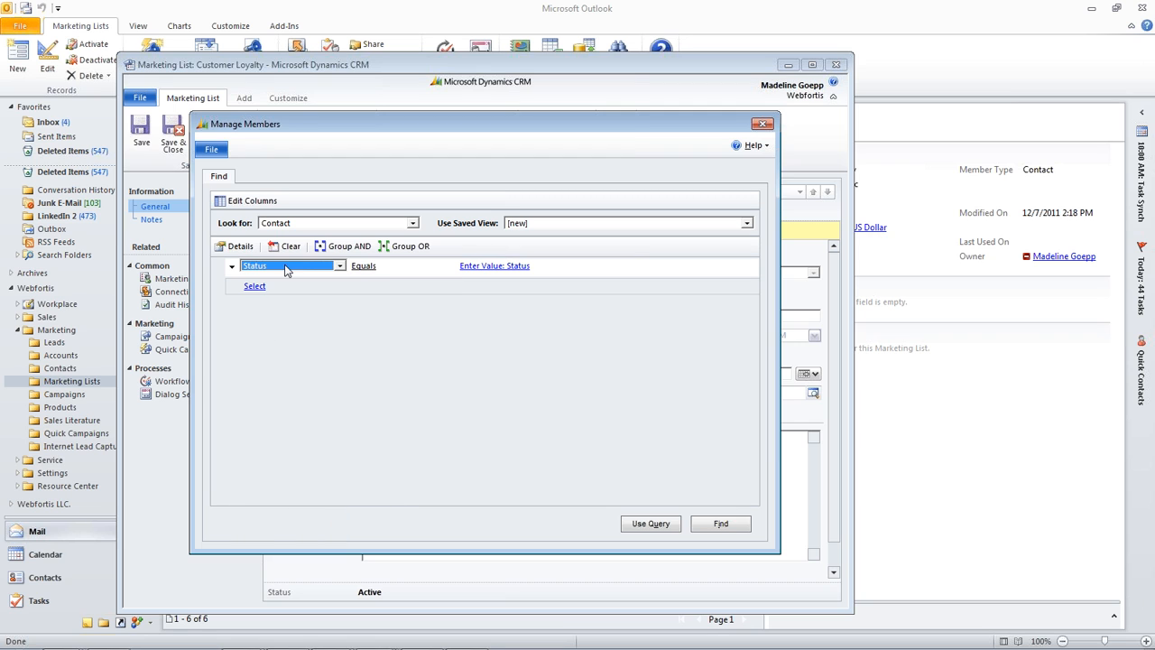
Set the value of the Status equals condition to Active
left_click(470, 267)
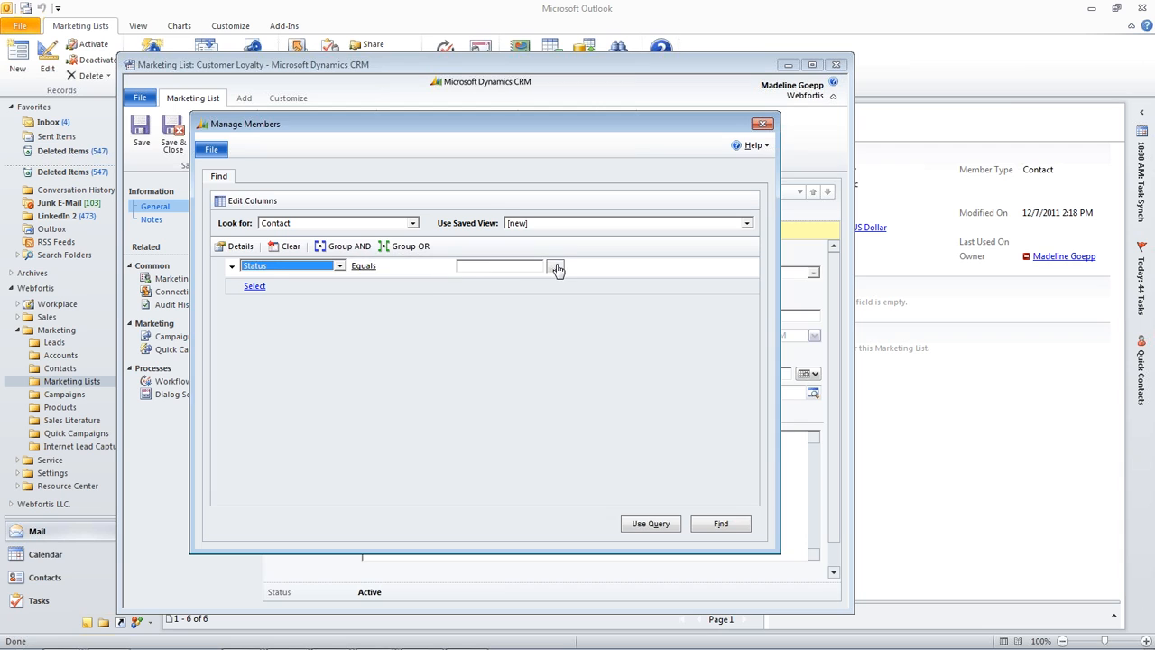
left_click(556, 268)
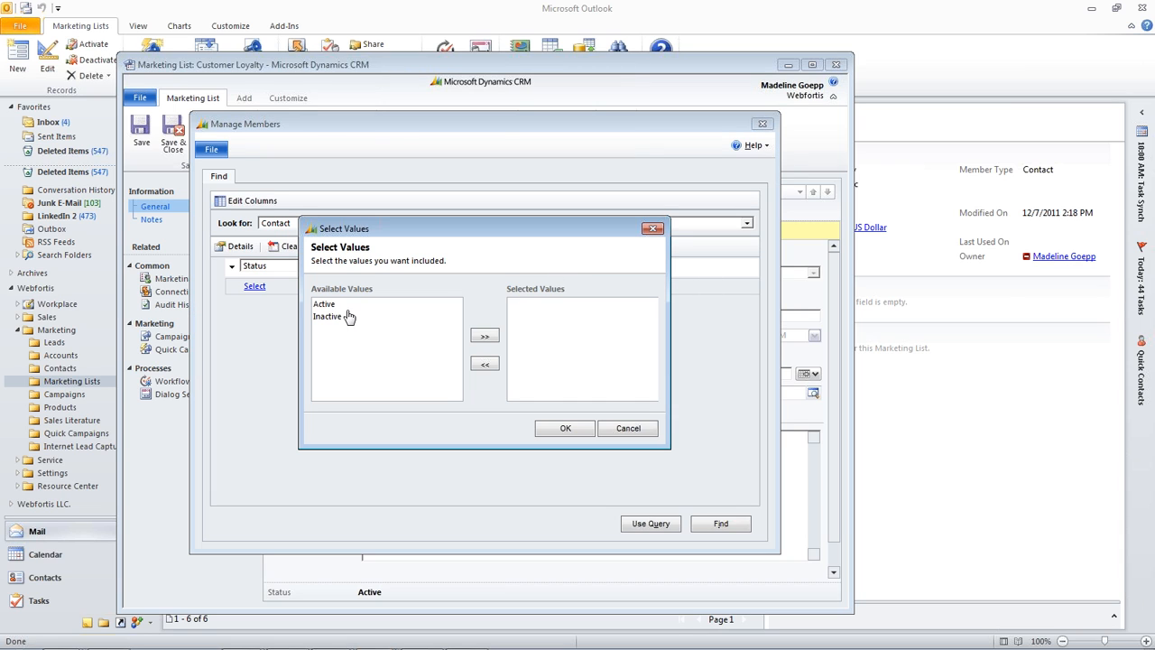
left_click(324, 306)
left_click(485, 336)
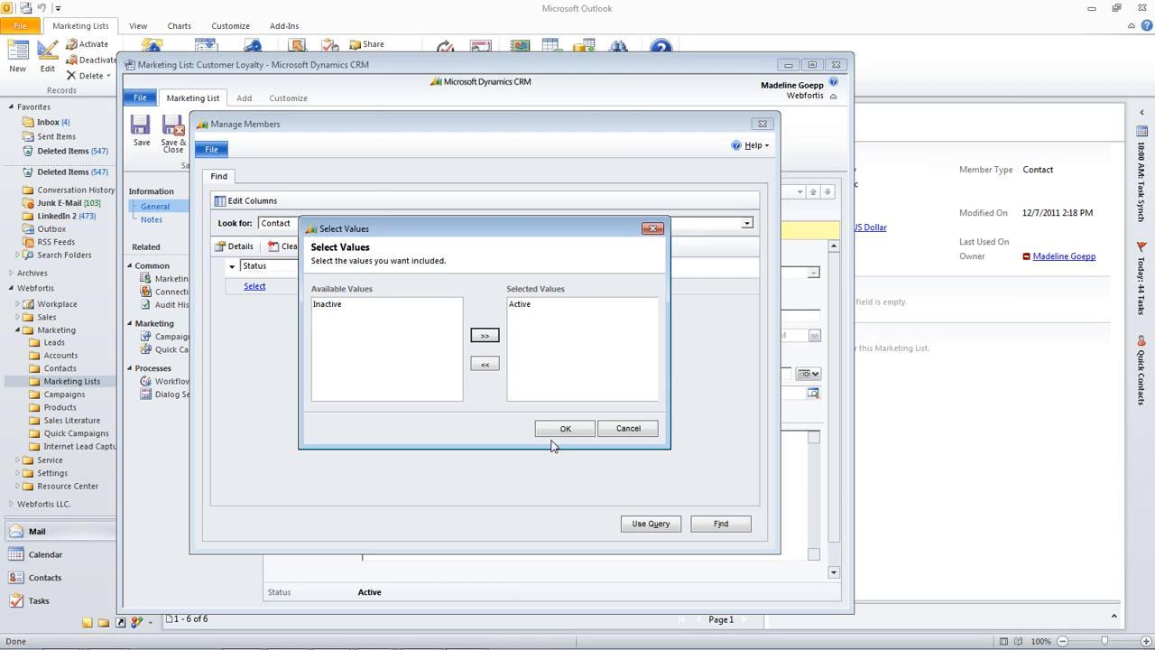
left_click(557, 430)
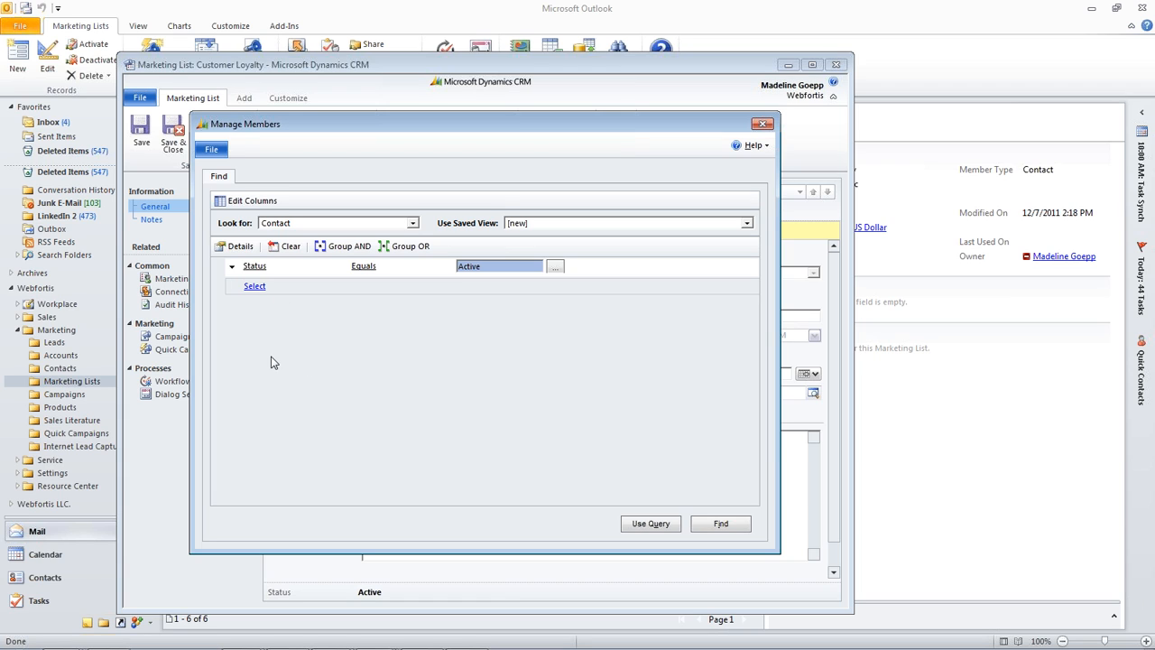
Add the related record type Parent Customer (Account) to the member query
left_click(275, 289)
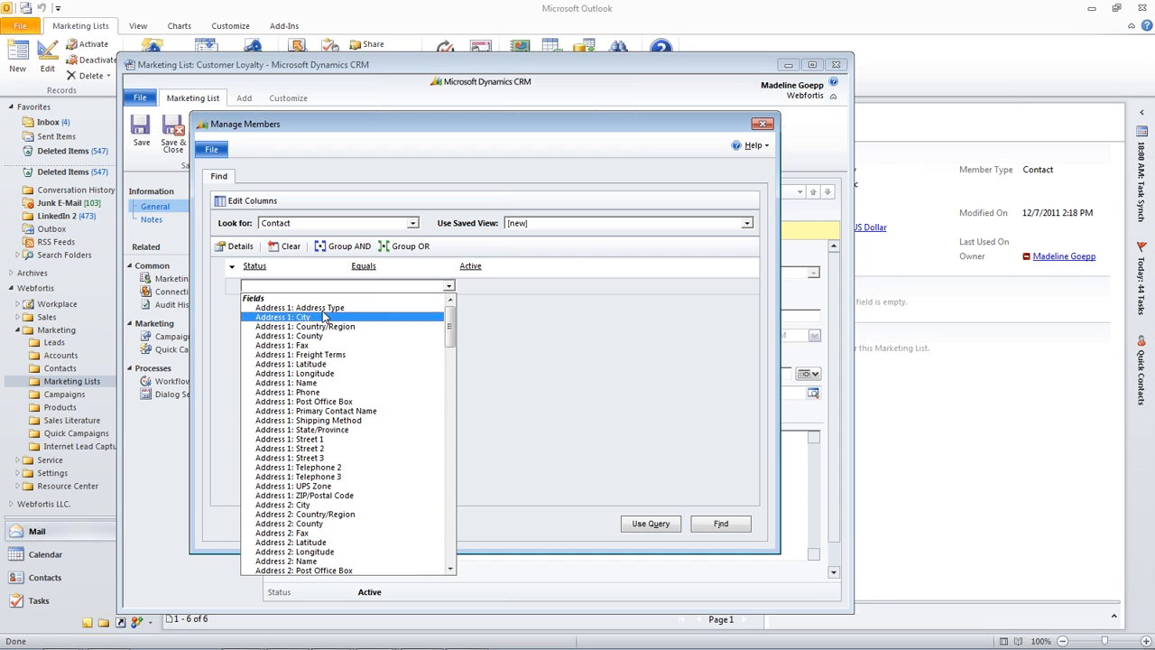
left_click_drag(449, 325, 448, 489)
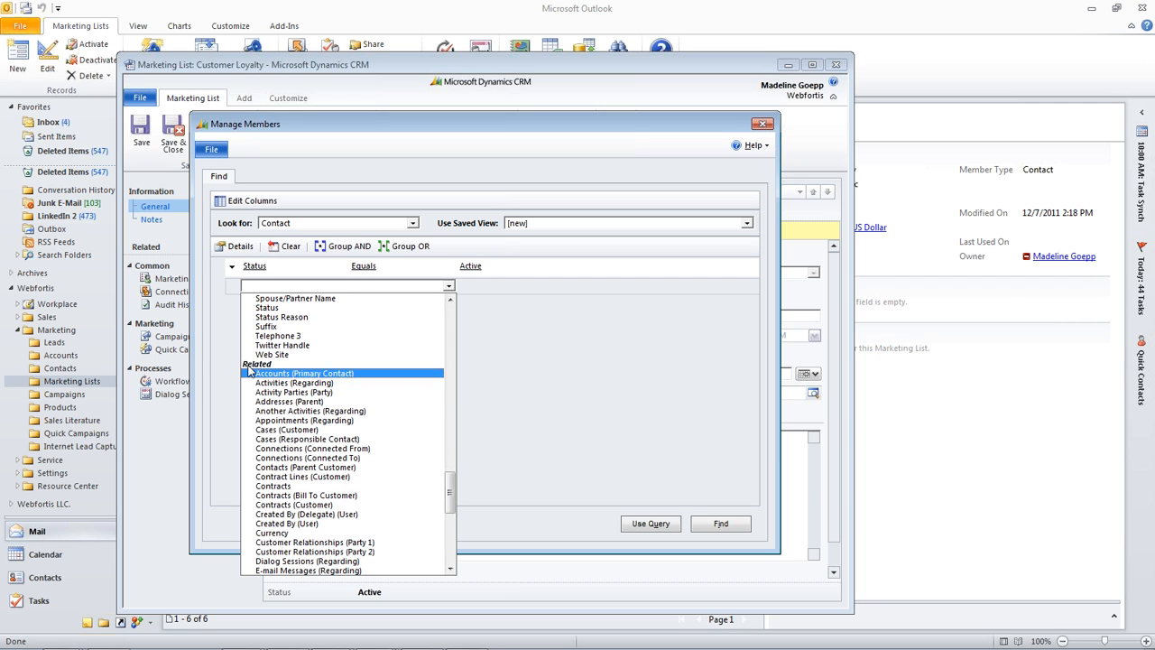
left_click_drag(445, 481, 447, 546)
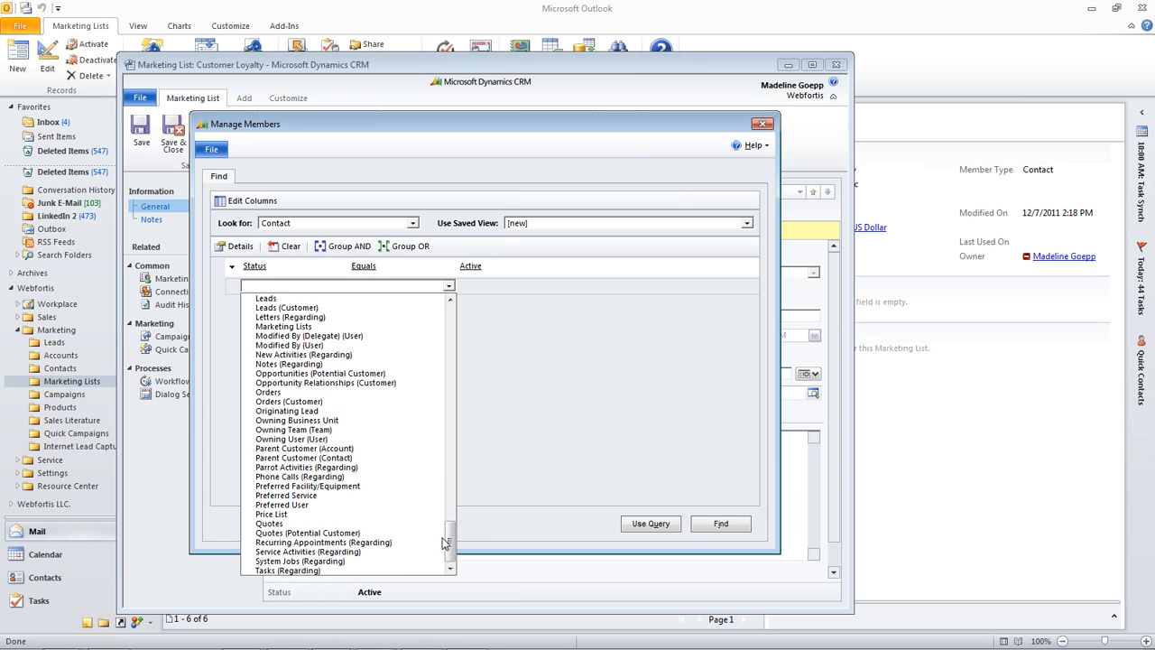
left_click(394, 449)
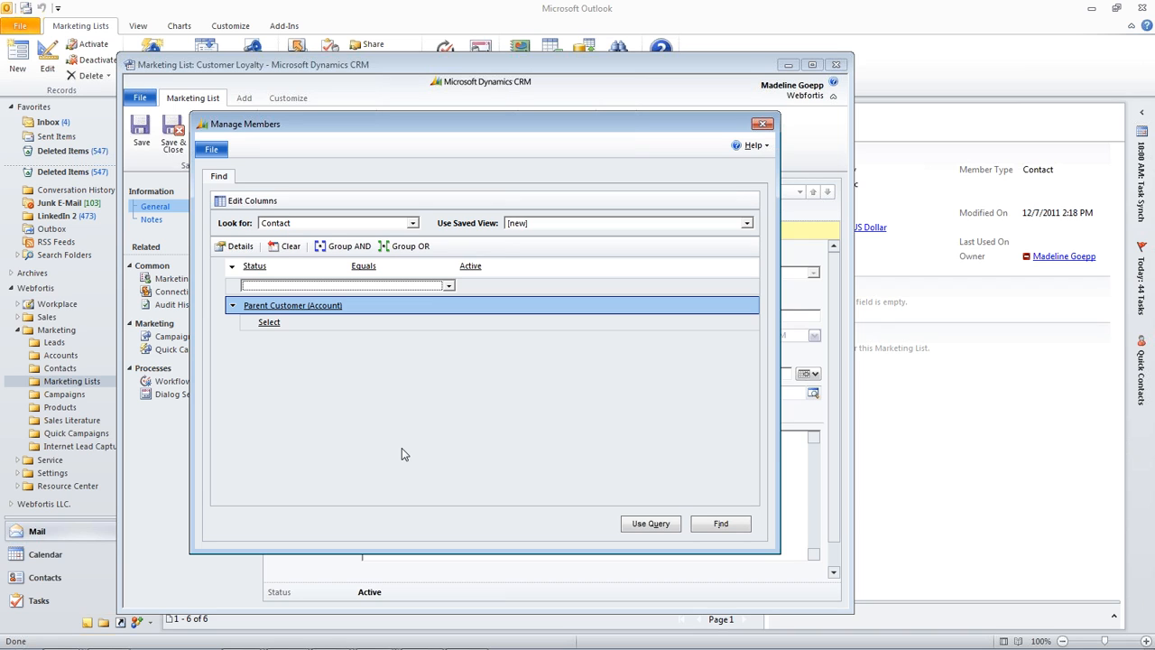
Add the Created On field as a criterion under Parent Customer (Account) in the member query
left_click(358, 325)
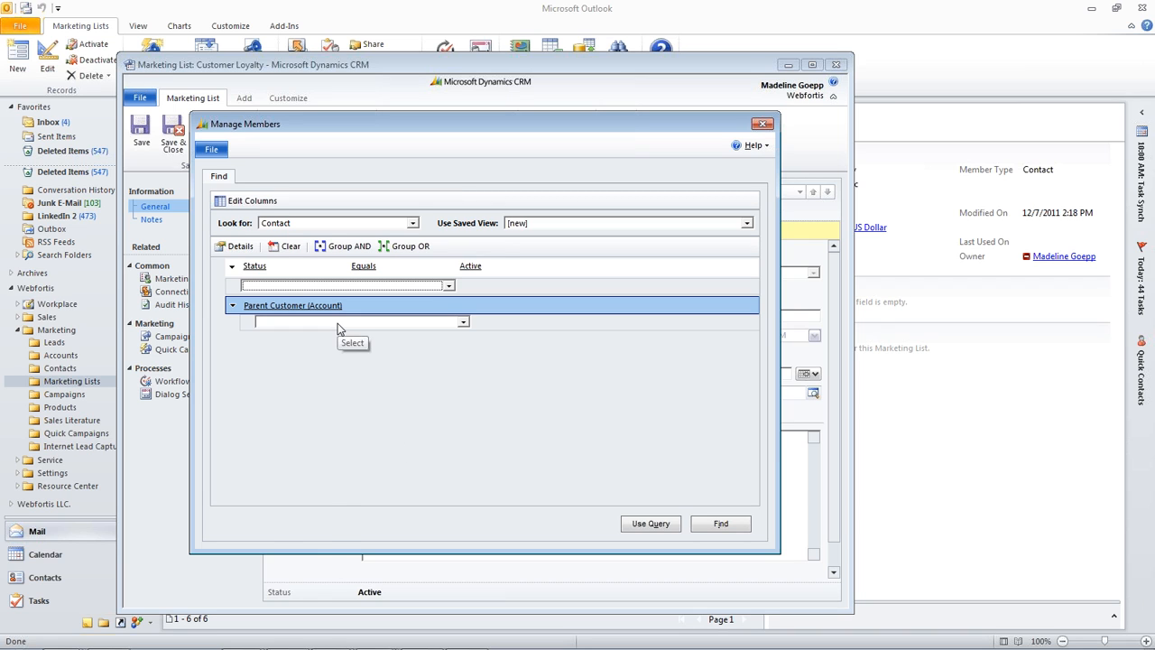
left_click(338, 323)
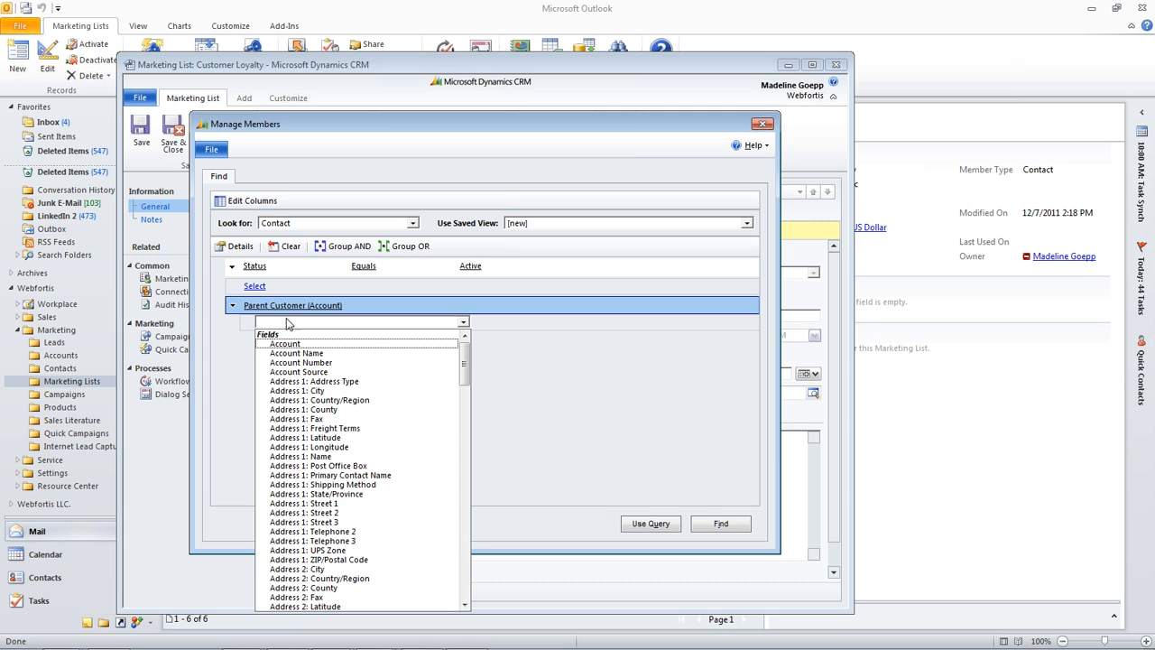
left_click(653, 370)
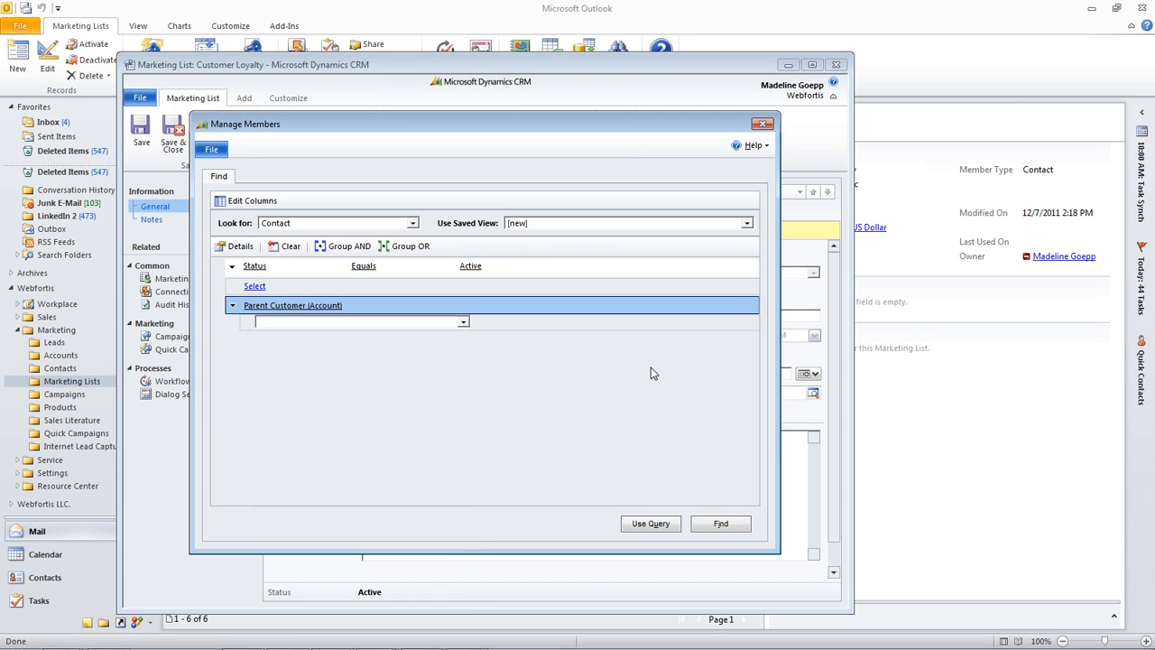
left_click(397, 322)
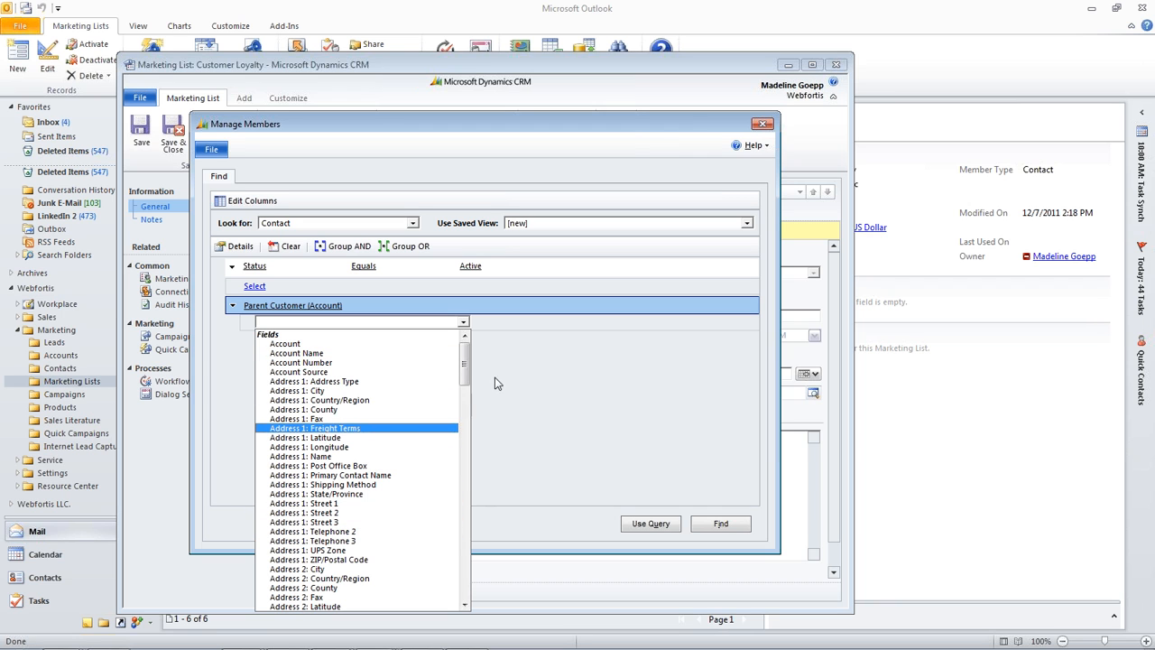
left_click_drag(464, 366, 464, 416)
left_click(383, 504)
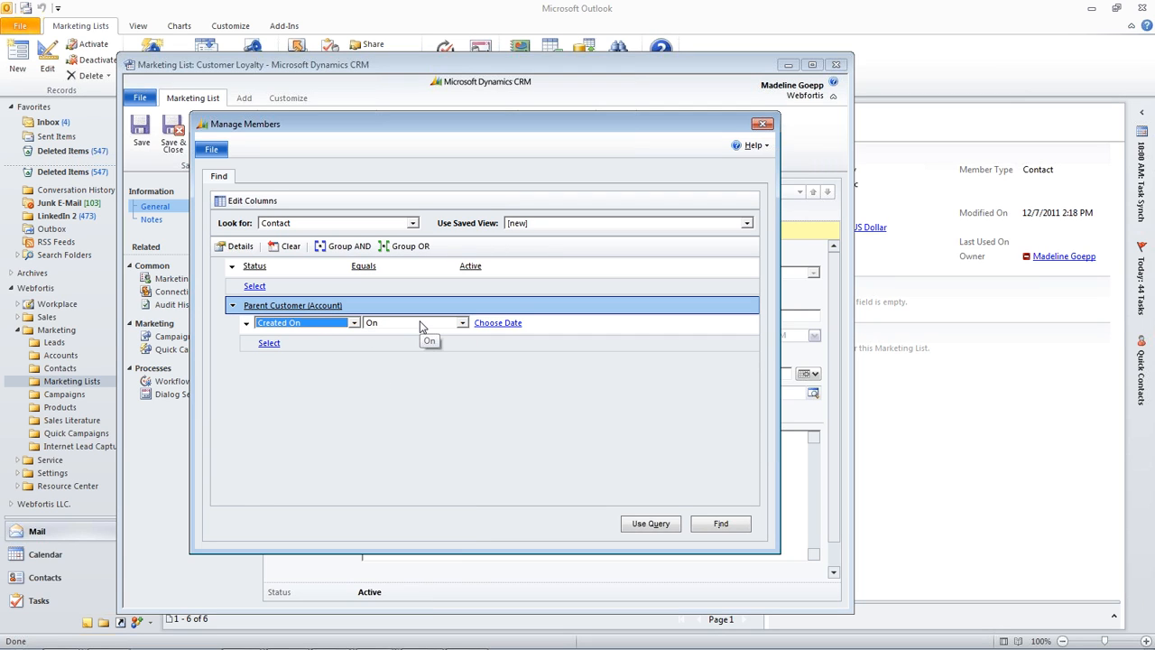
Set the parent account's Created On condition to Older Than X Months with a value of 6
left_click(420, 327)
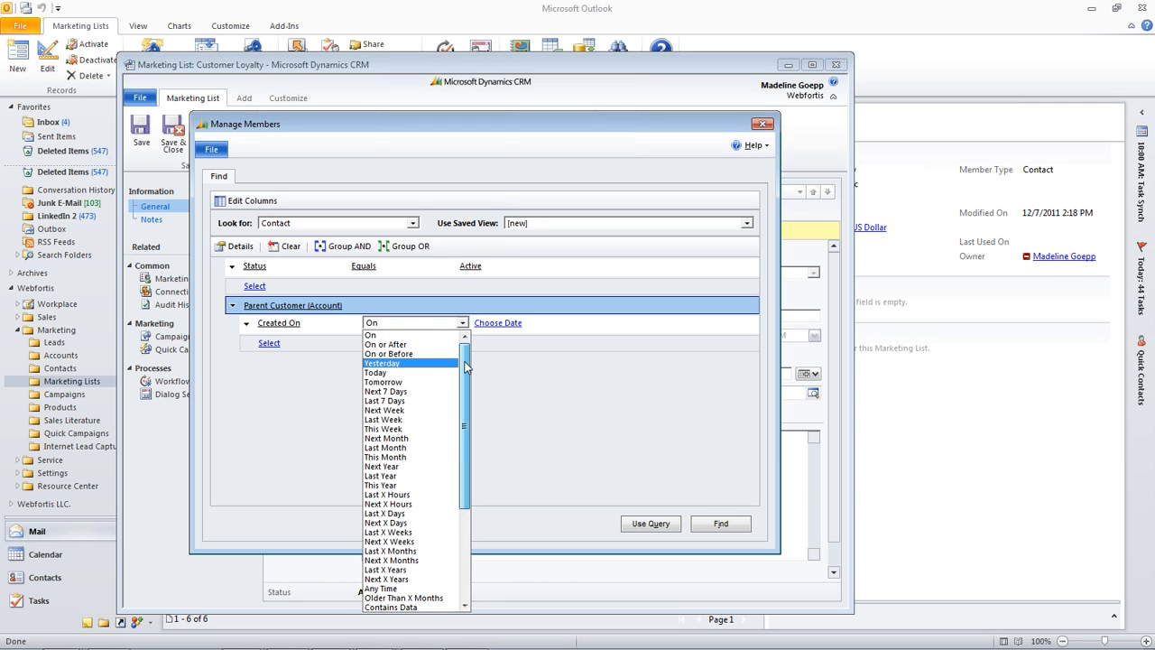
scroll(466, 364, "down", 1)
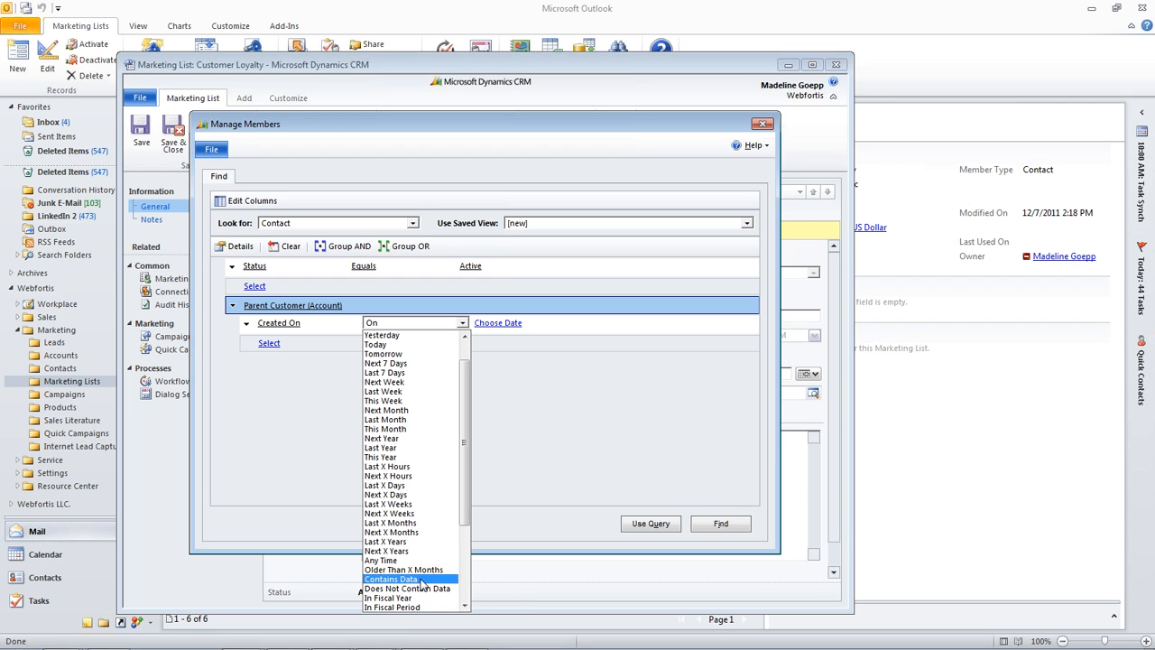
left_click_drag(464, 473, 455, 559)
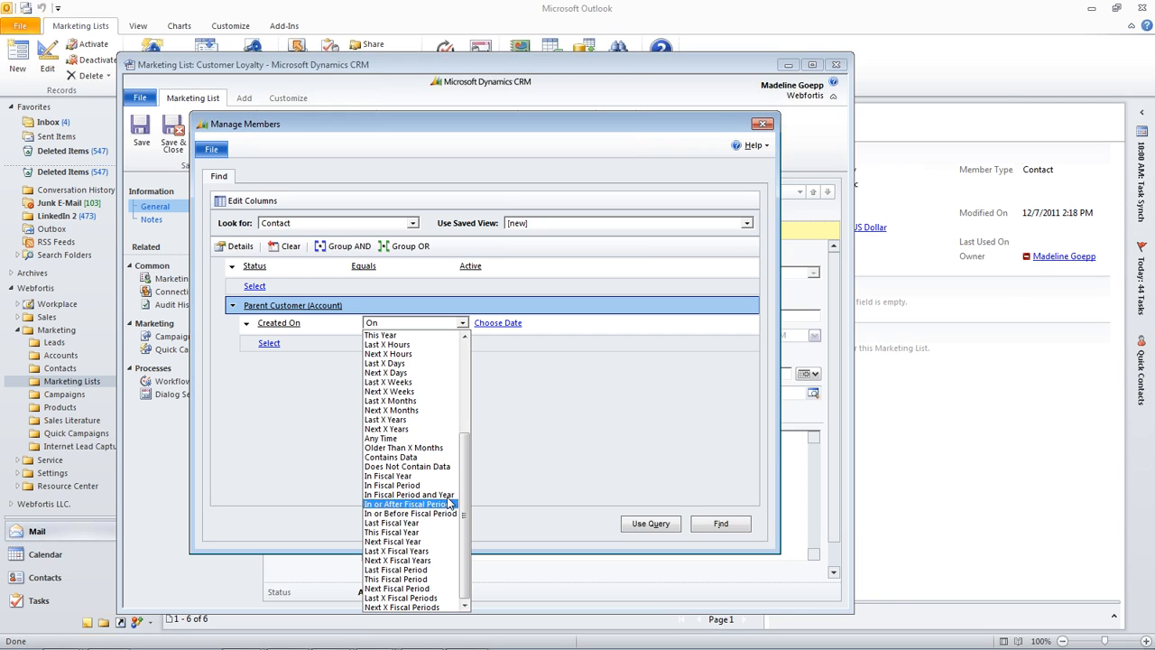
left_click(381, 451)
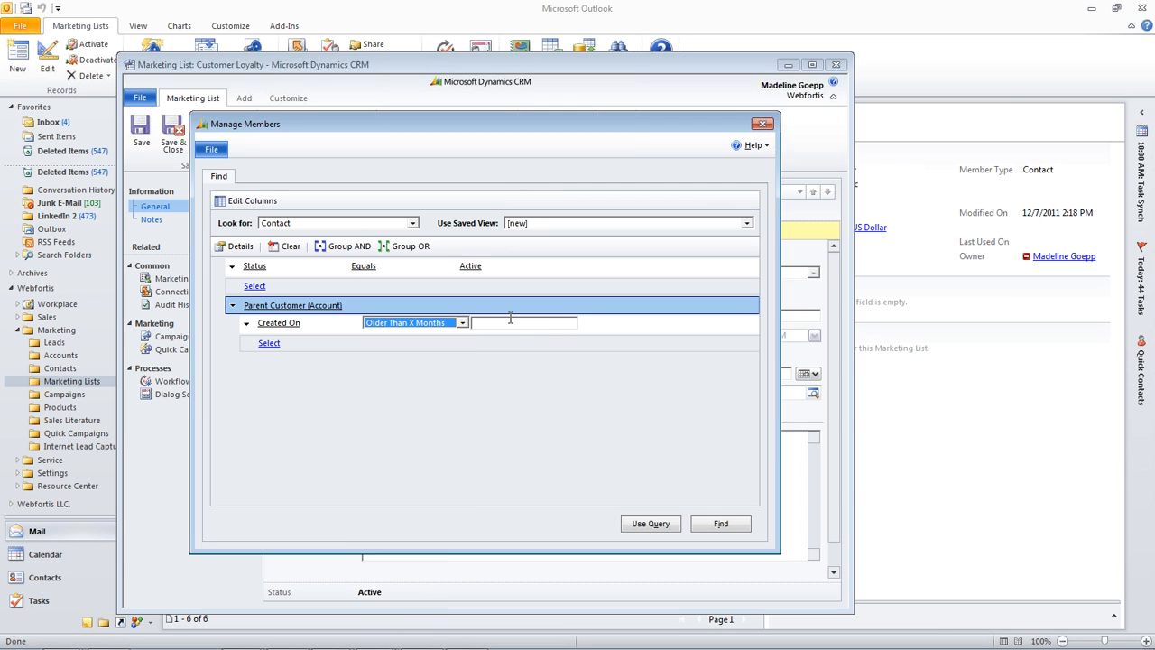
type("6")
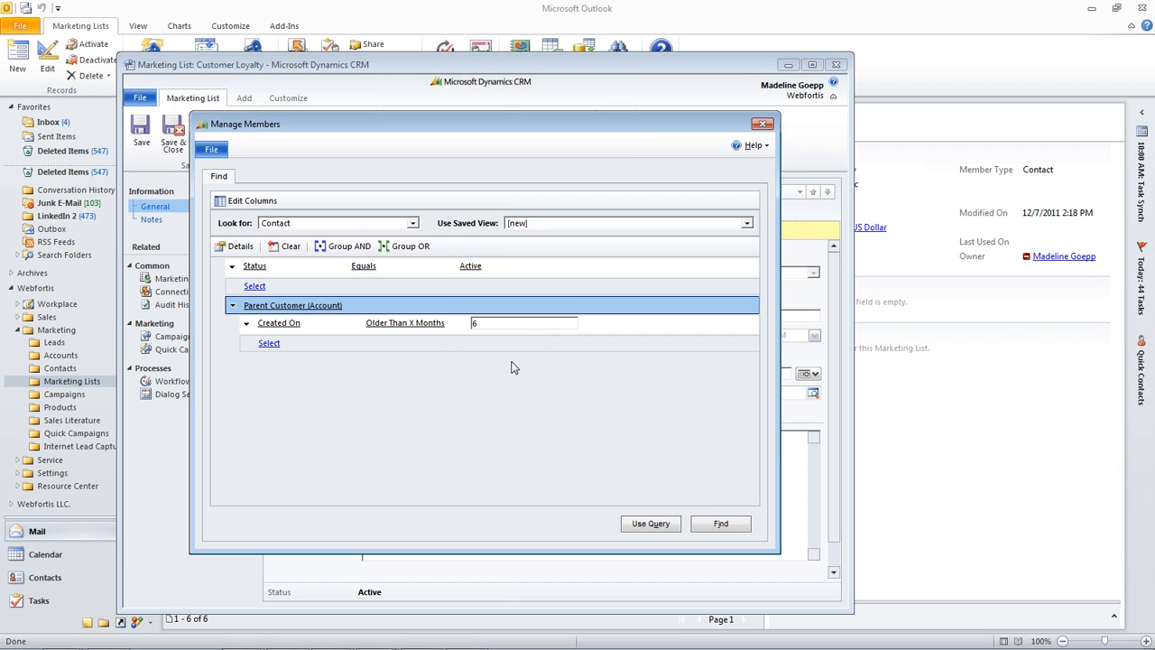
Run the member query to preview the matching contacts and apply it to the Customer Loyalty marketing list
left_click(721, 525)
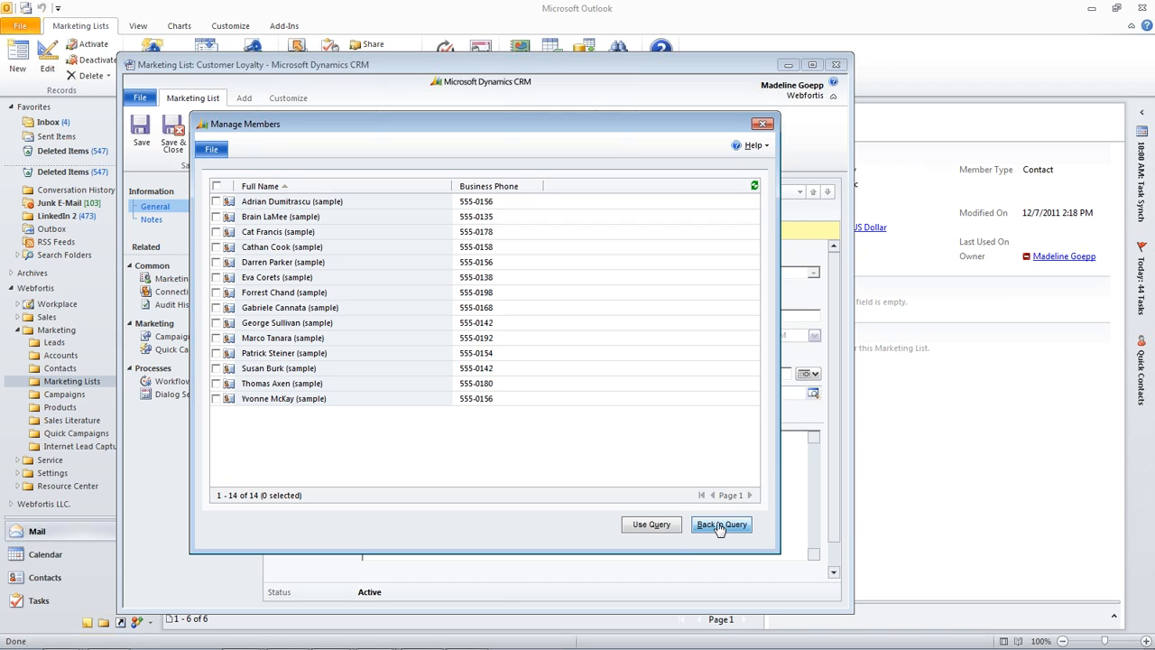
left_click(645, 531)
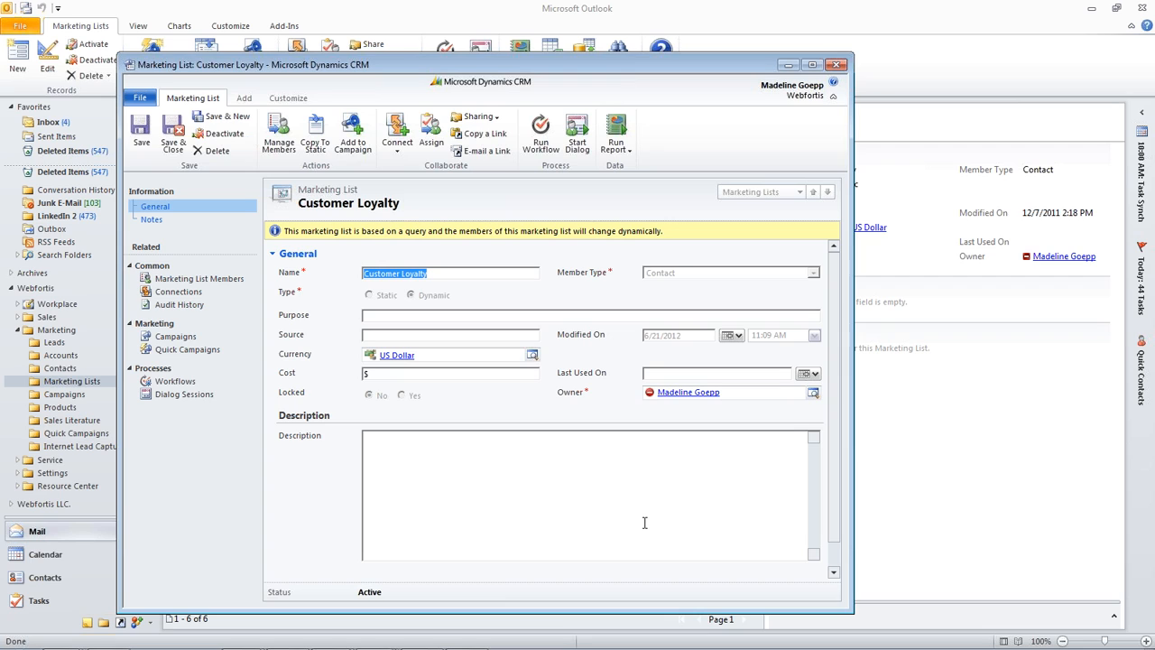
left_click(974, 219)
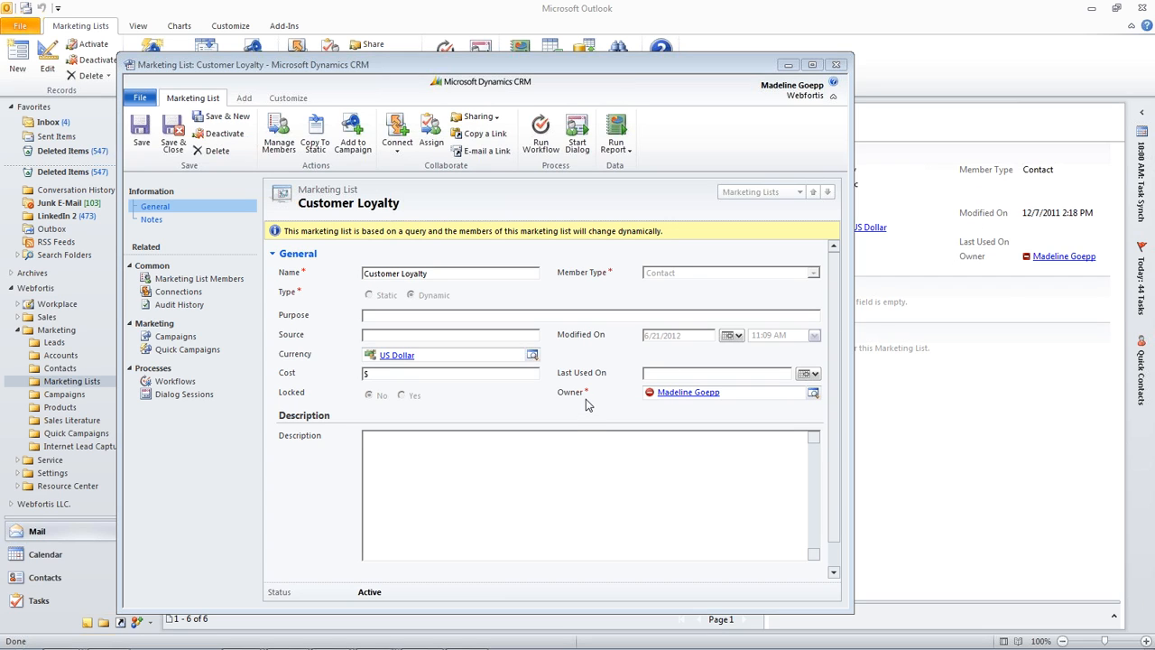
Review the marketing list's members, return to its general information, and save and close the record
left_click(181, 279)
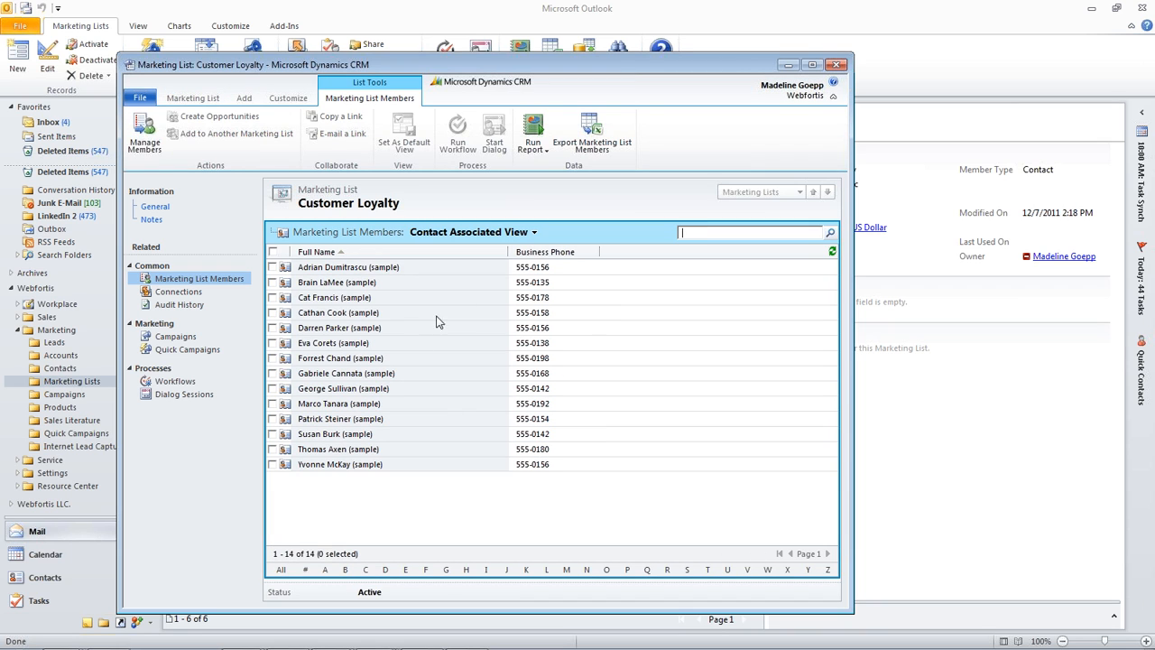
left_click(973, 235)
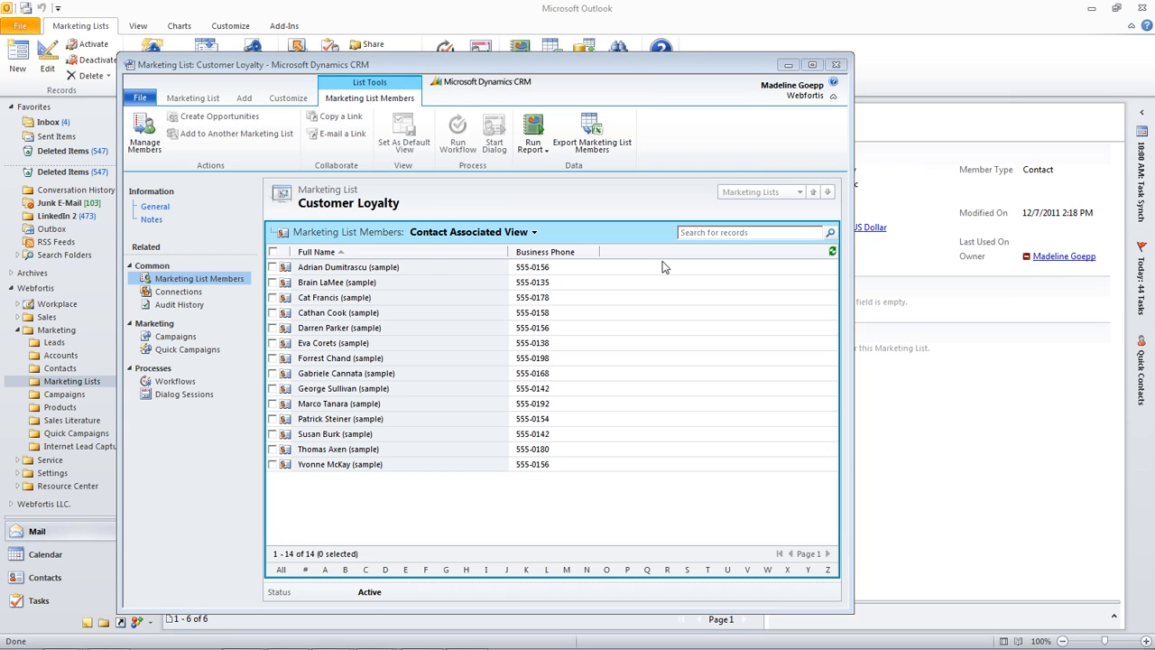
left_click(174, 208)
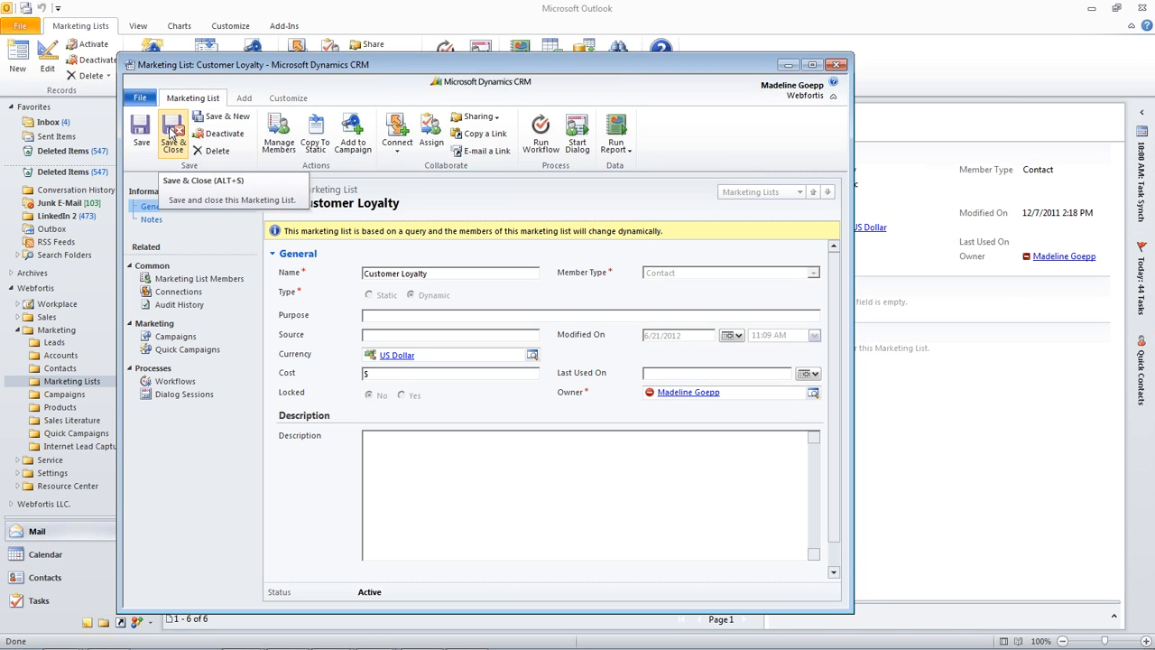
left_click(171, 134)
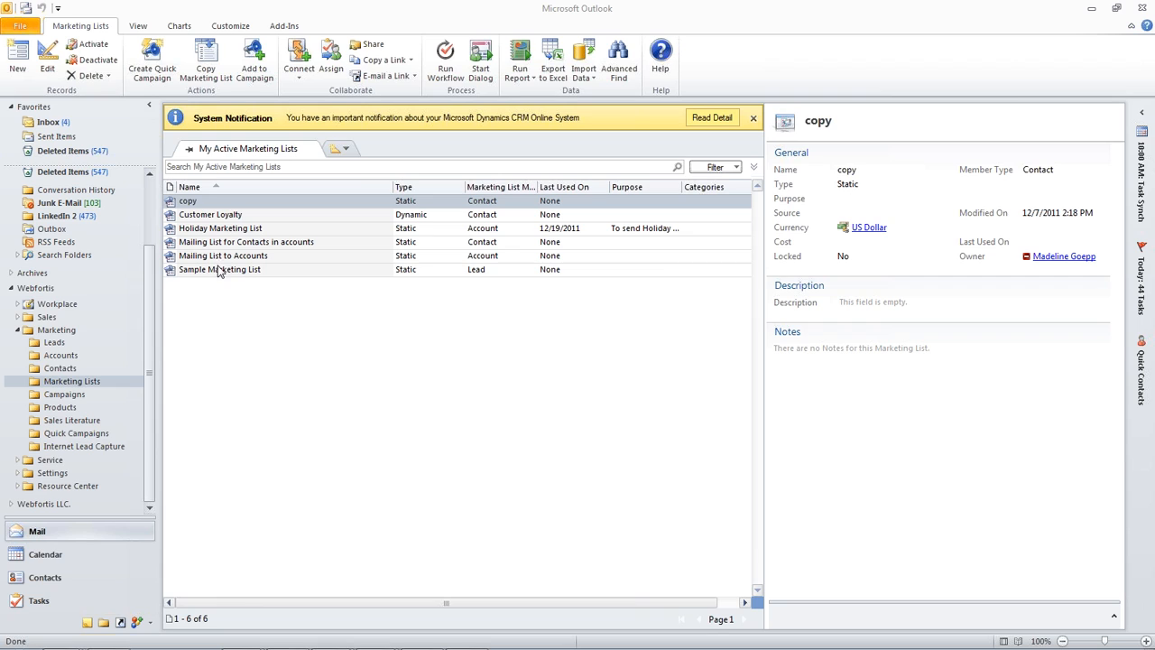
Create a new marketing campaign and name it Customer Loyalty Program
left_click(51, 398)
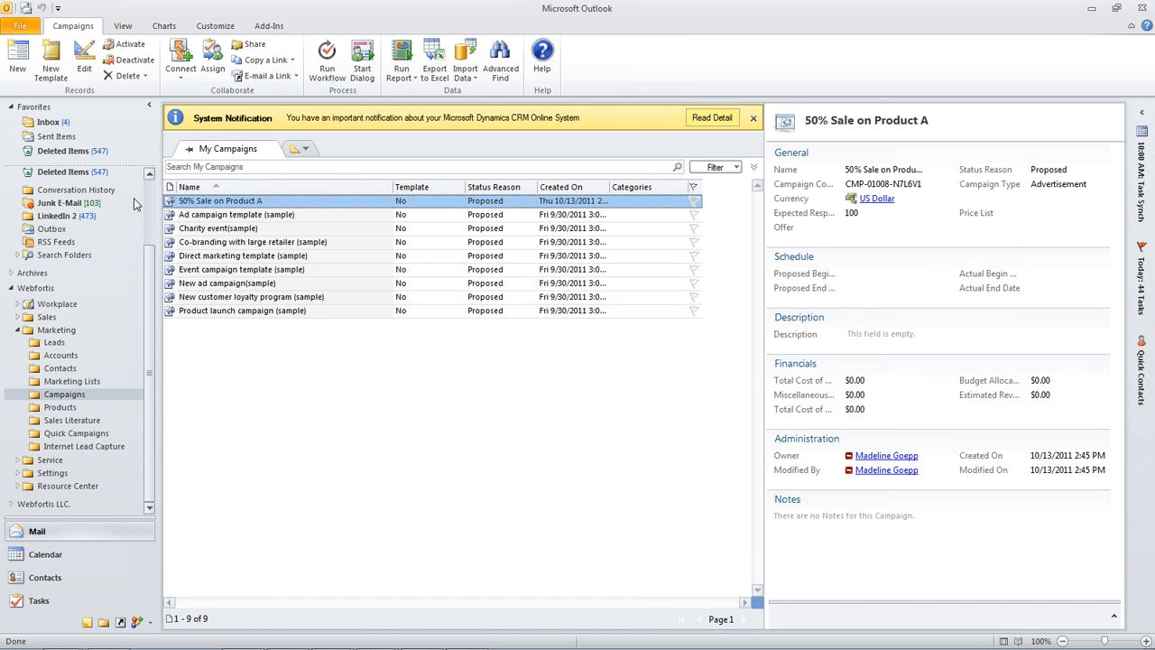
left_click(16, 63)
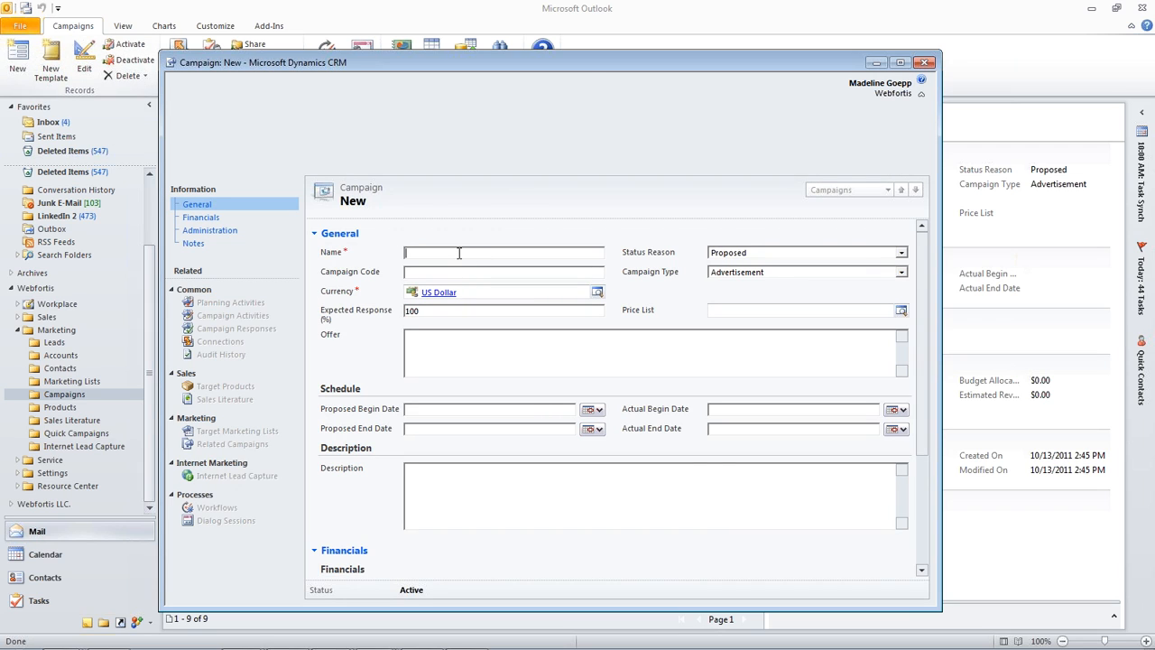
left_click(459, 253)
type("Customer Loy")
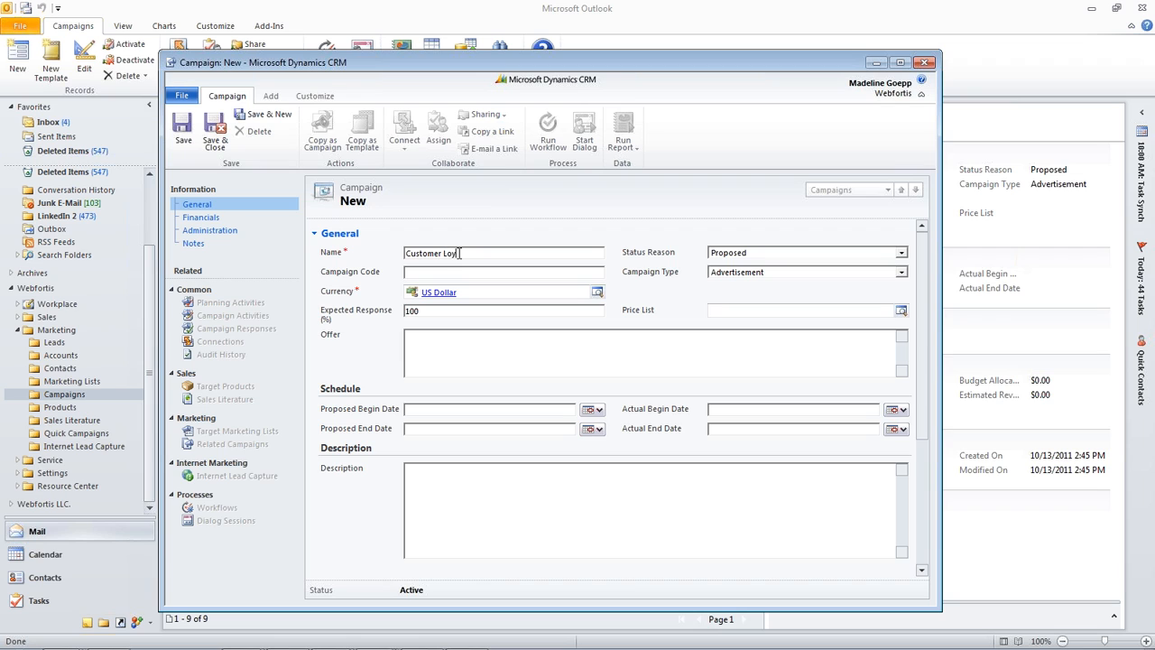
type("alty Pro")
Set the campaign's Status Reason to Ready To Launch and its Campaign Type to Other
left_click(740, 253)
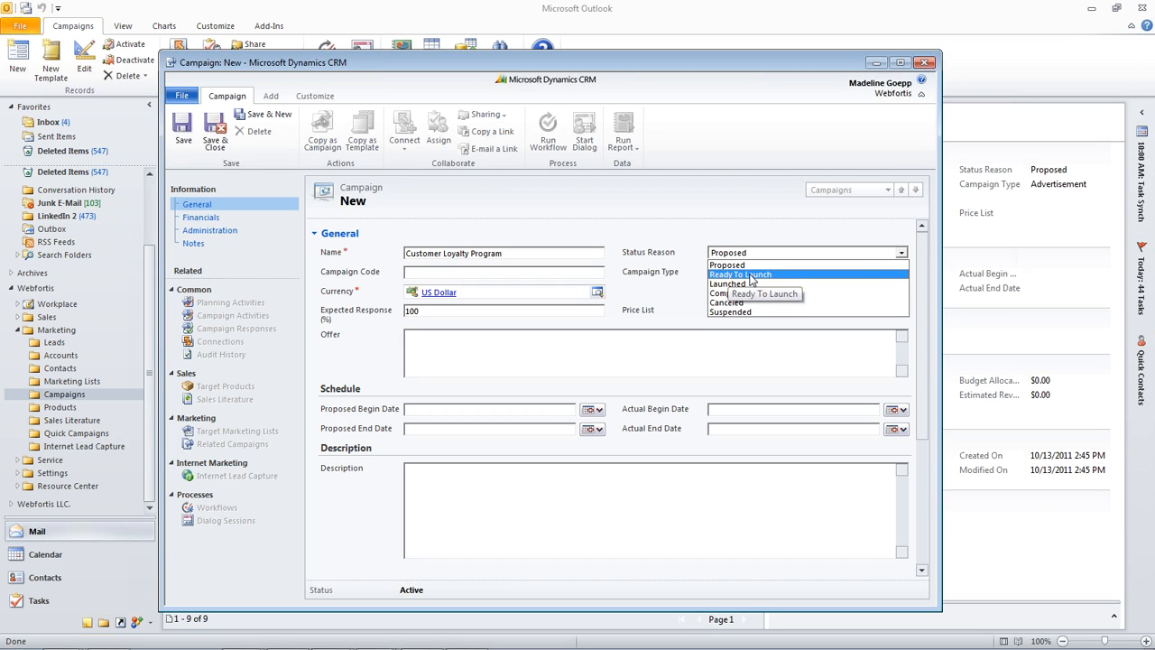
left_click(749, 276)
left_click(755, 259)
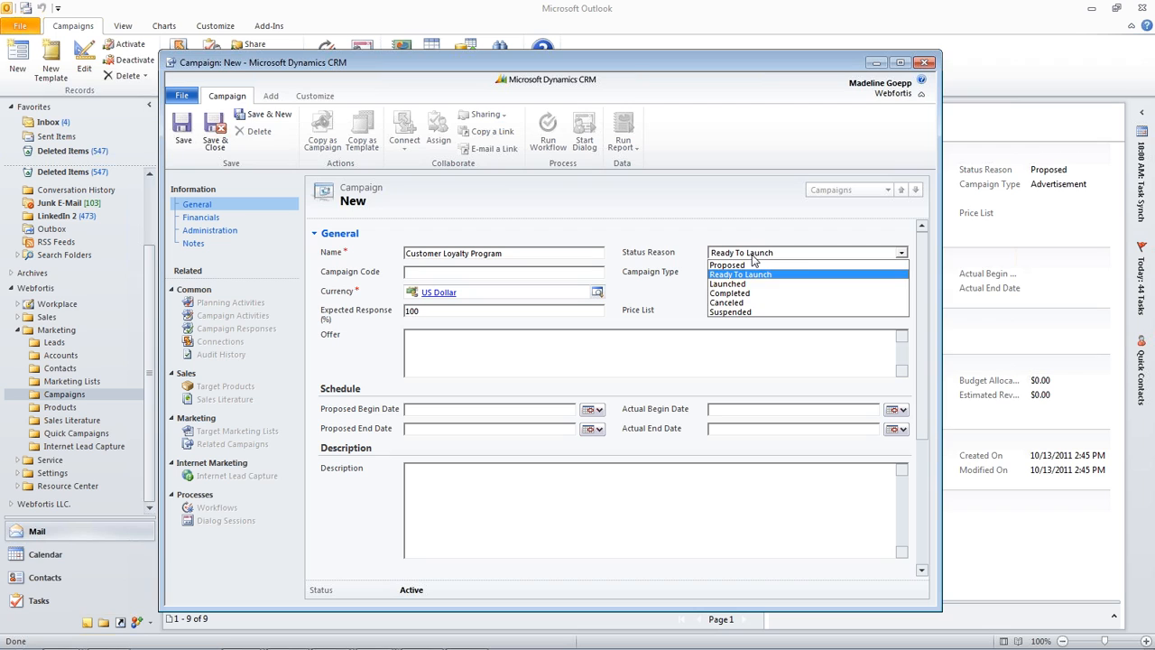
left_click(754, 277)
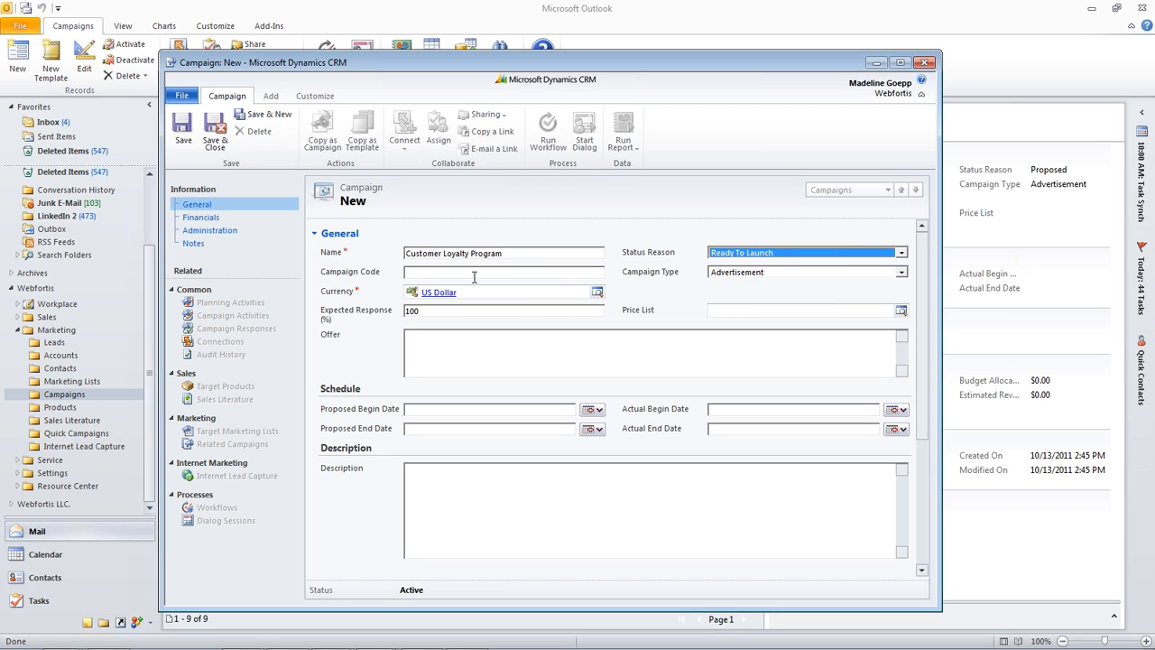
left_click(766, 274)
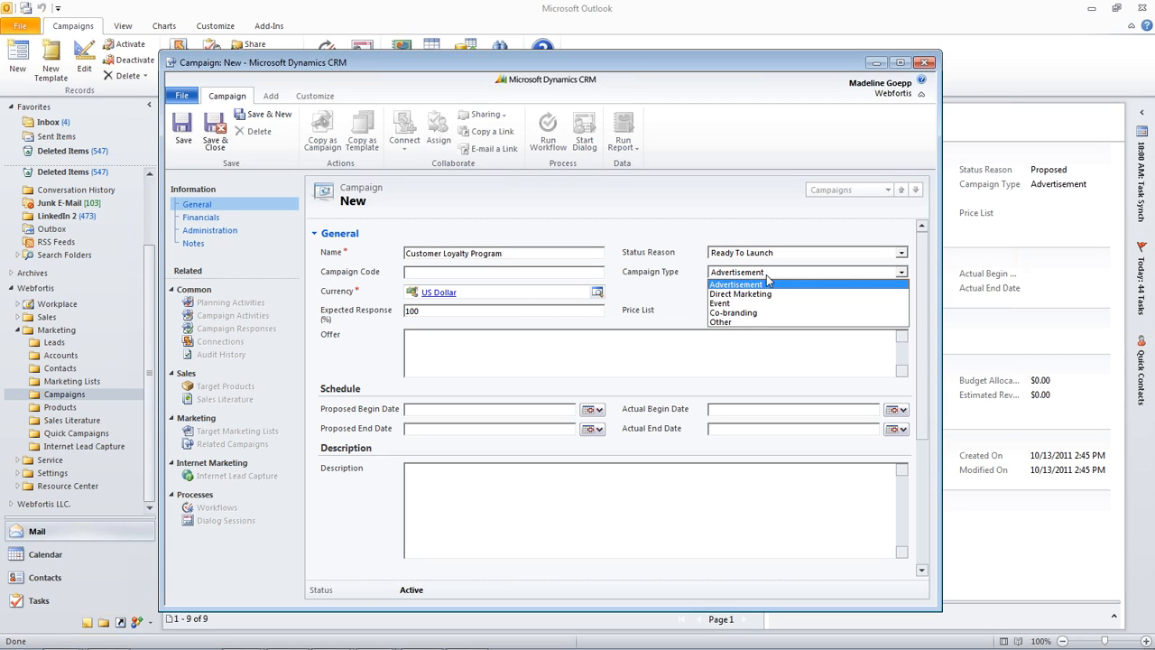
left_click(739, 322)
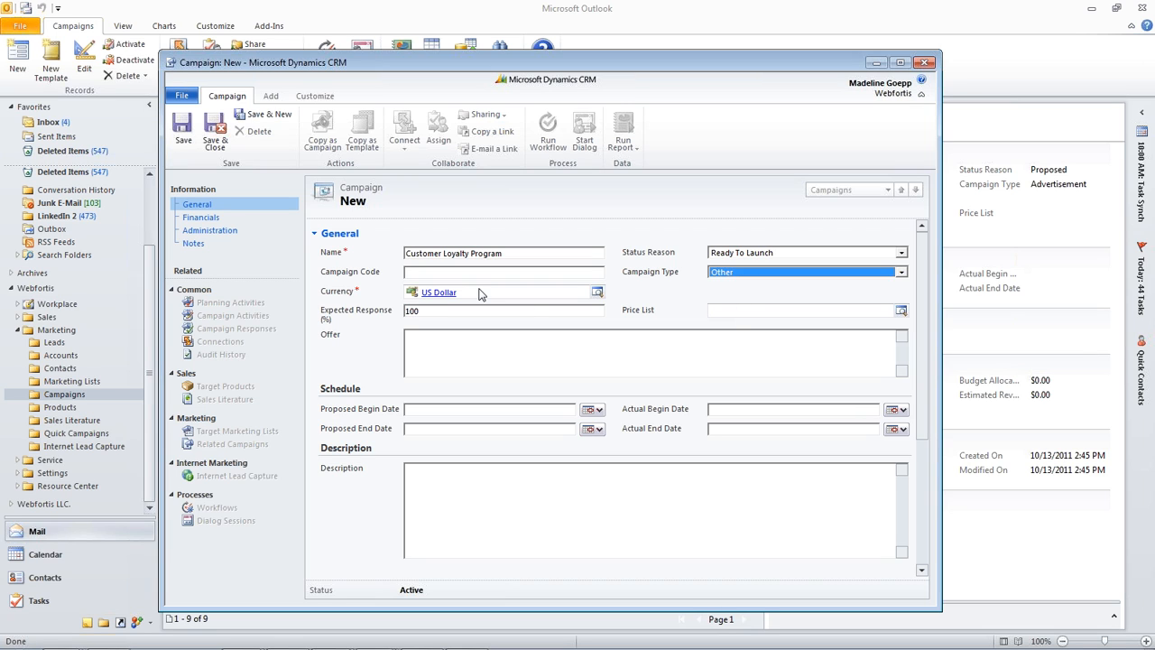
Set the campaign's Expected Response percentage to 80
left_click(408, 311)
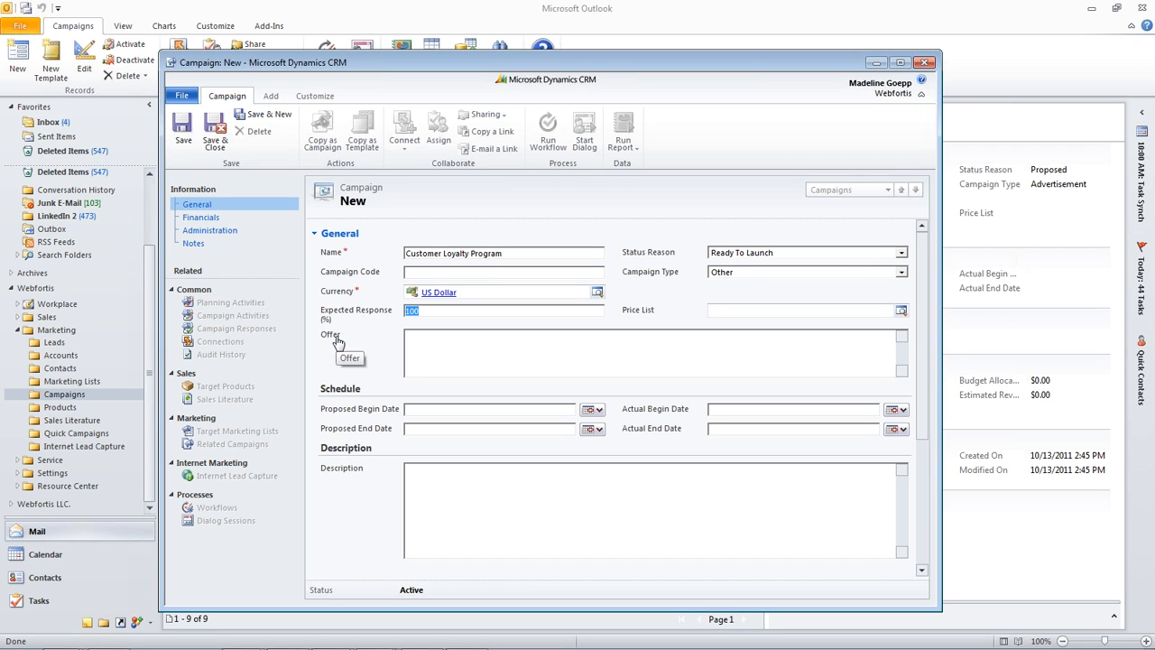
key("Left")
left_click(407, 310)
type("8")
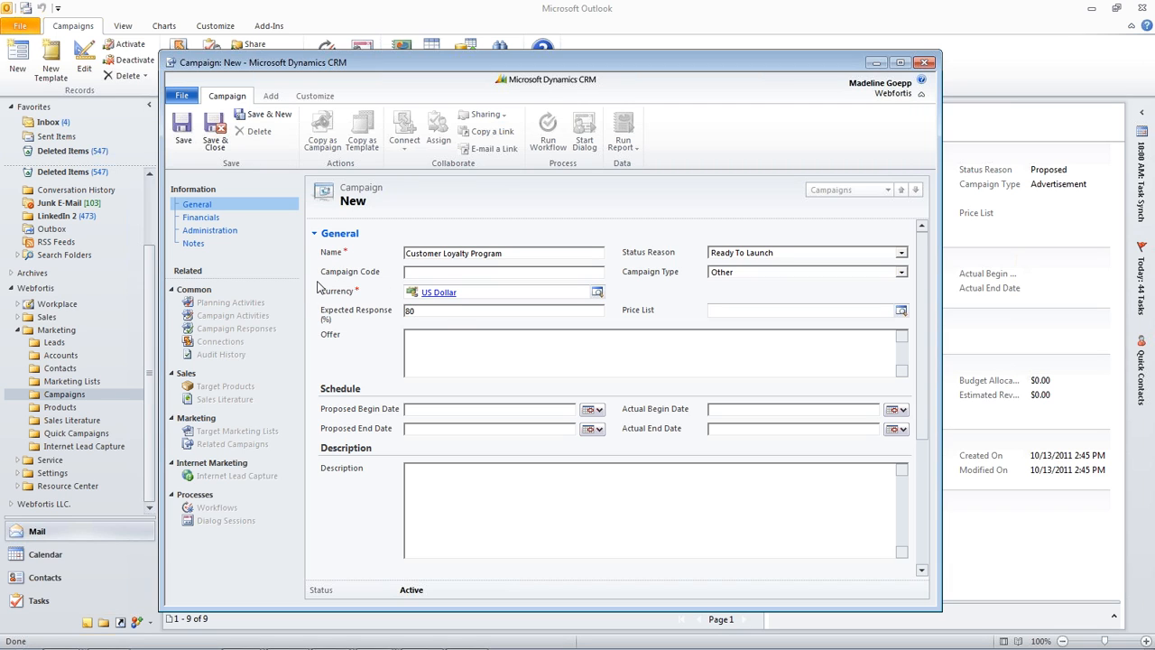
Look up the available price lists and assign Default Price List to the campaign
left_click(891, 338)
left_click(902, 312)
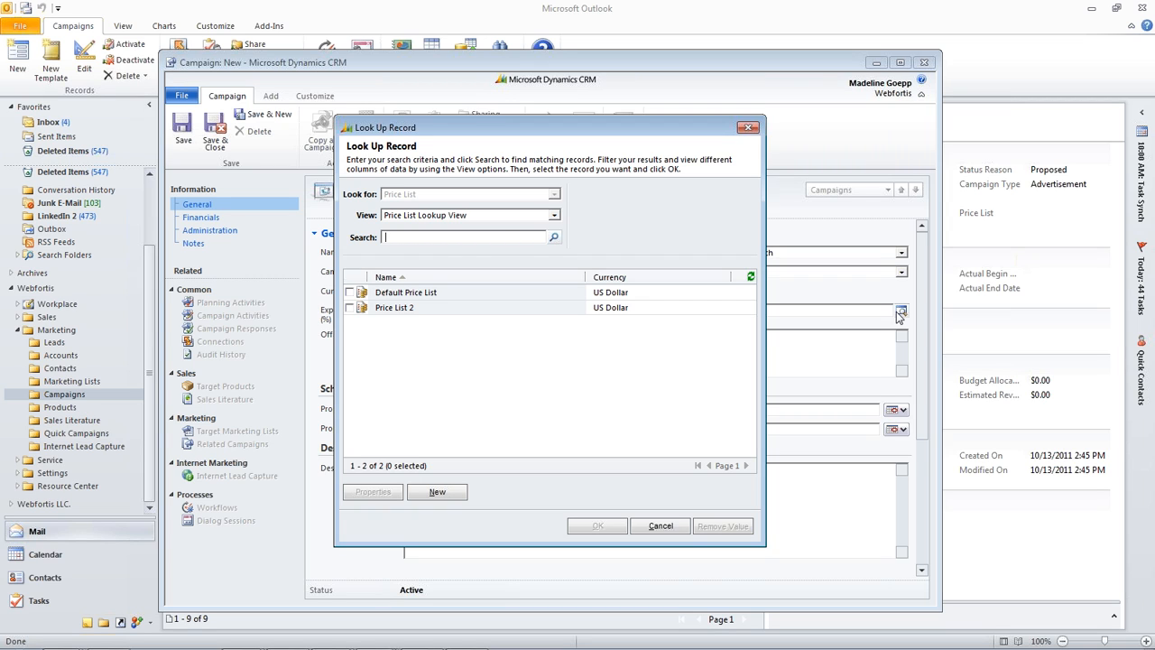
left_click(1147, 214)
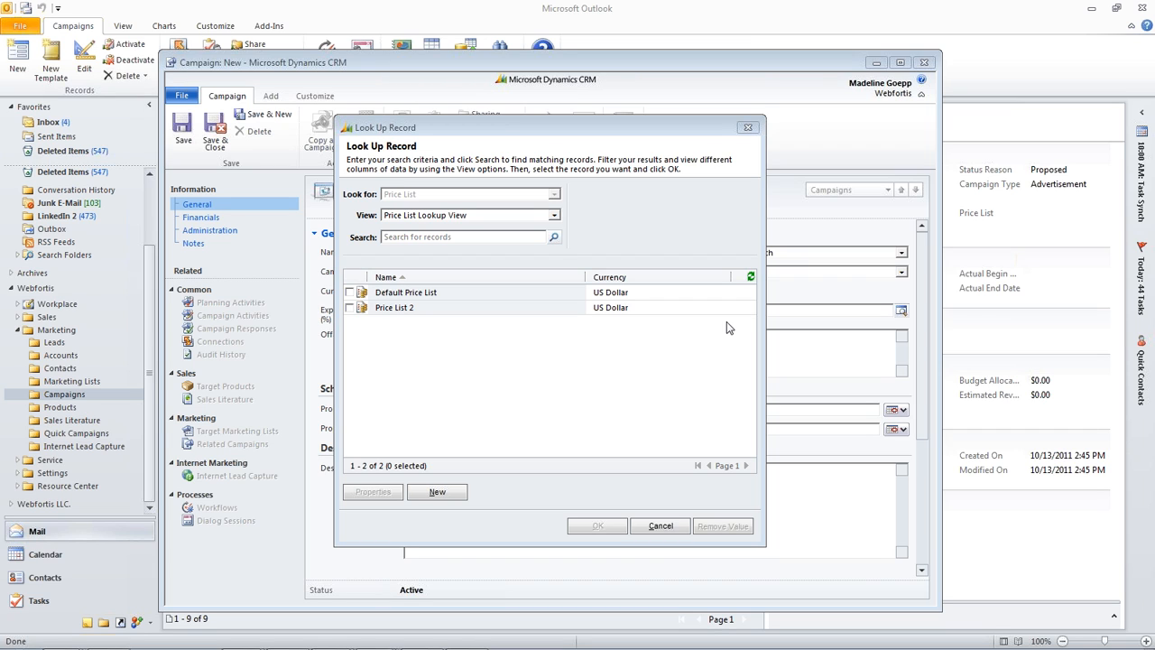
left_click(350, 293)
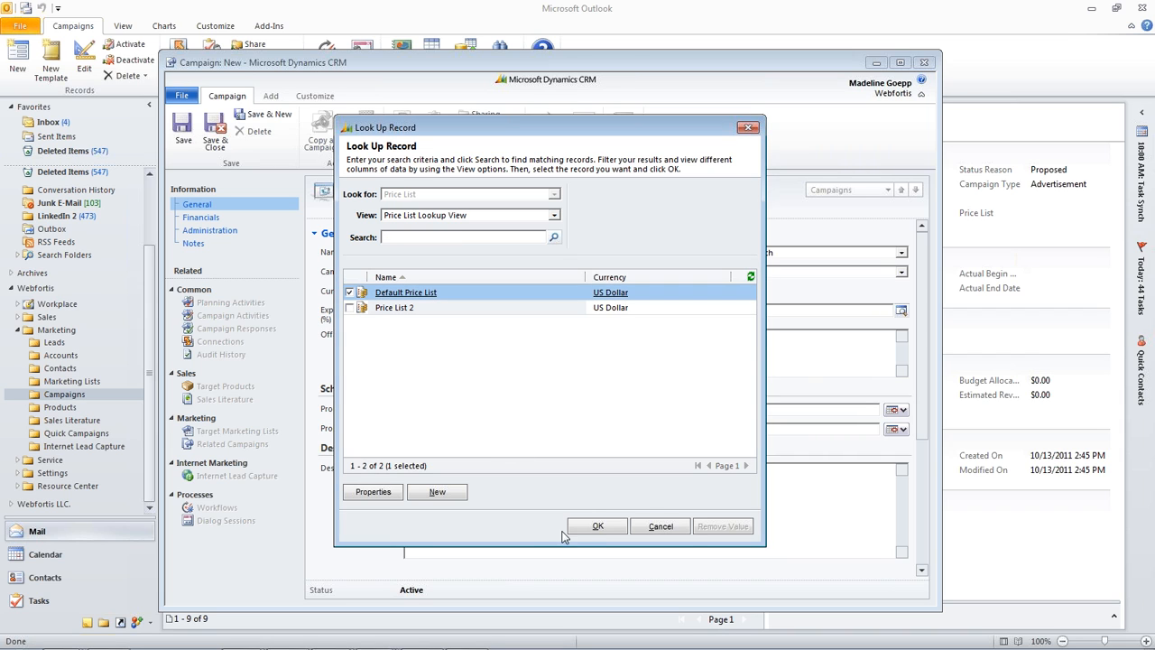
left_click(595, 529)
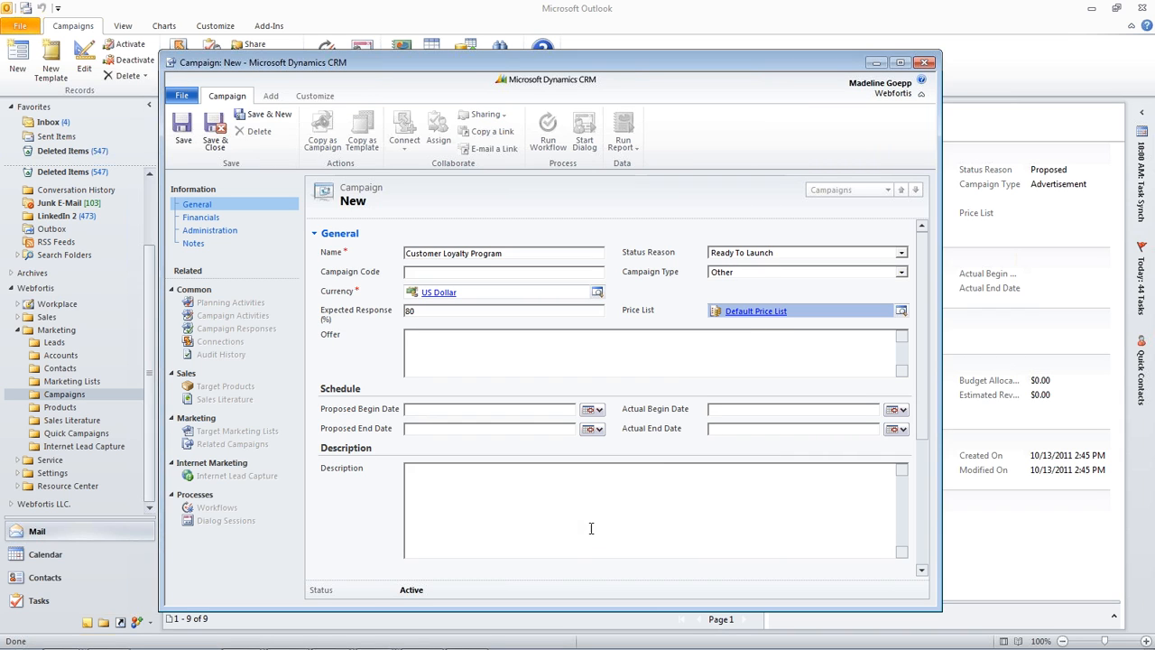
Enter "If you are our customer for more than 6 mo you recieve 10% off of Product A" as the offer and 6/28/2012 as the Proposed Begin Date
left_click(461, 339)
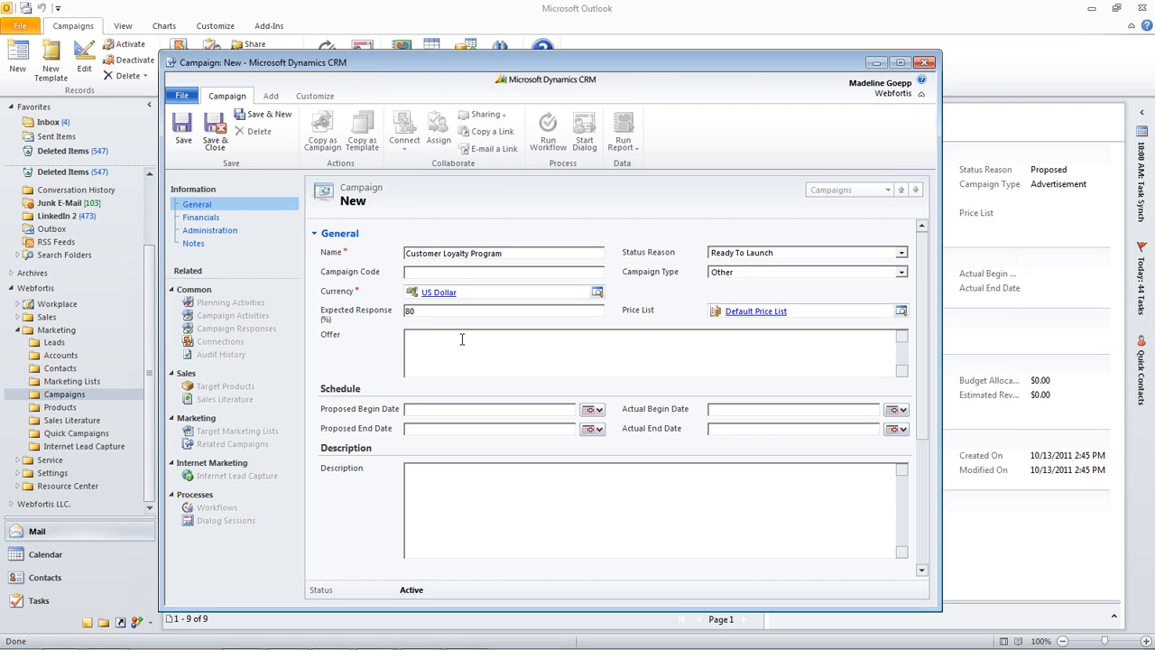
type("If you are our customer for more than 6 mo you recieve 10% off of Product A")
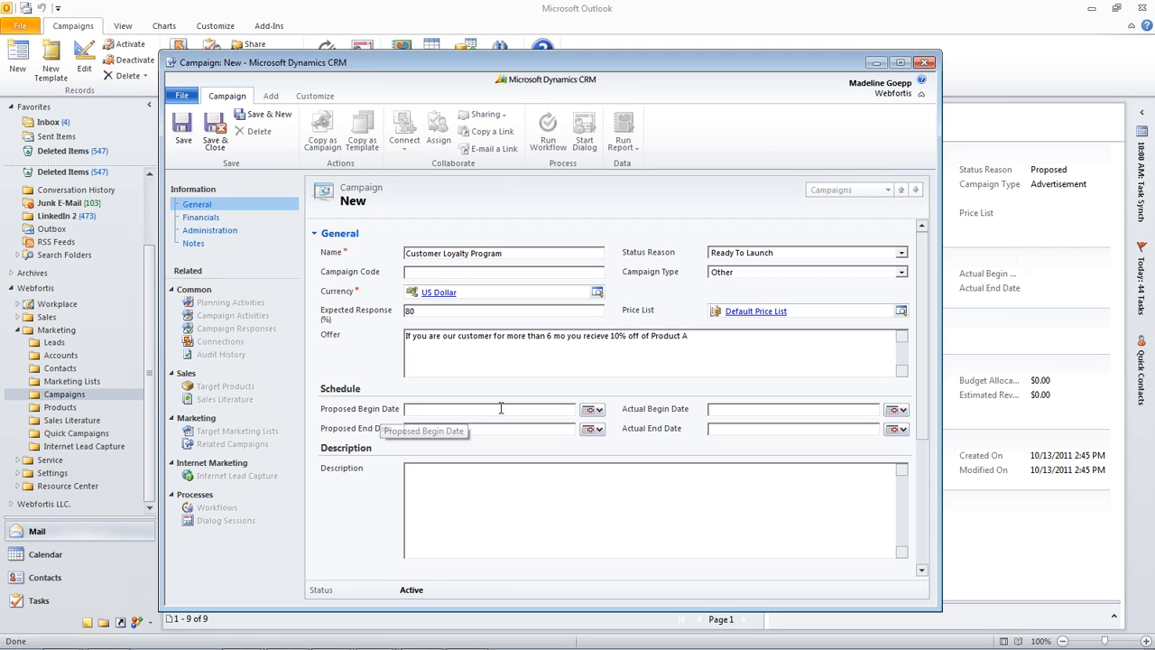
left_click(595, 412)
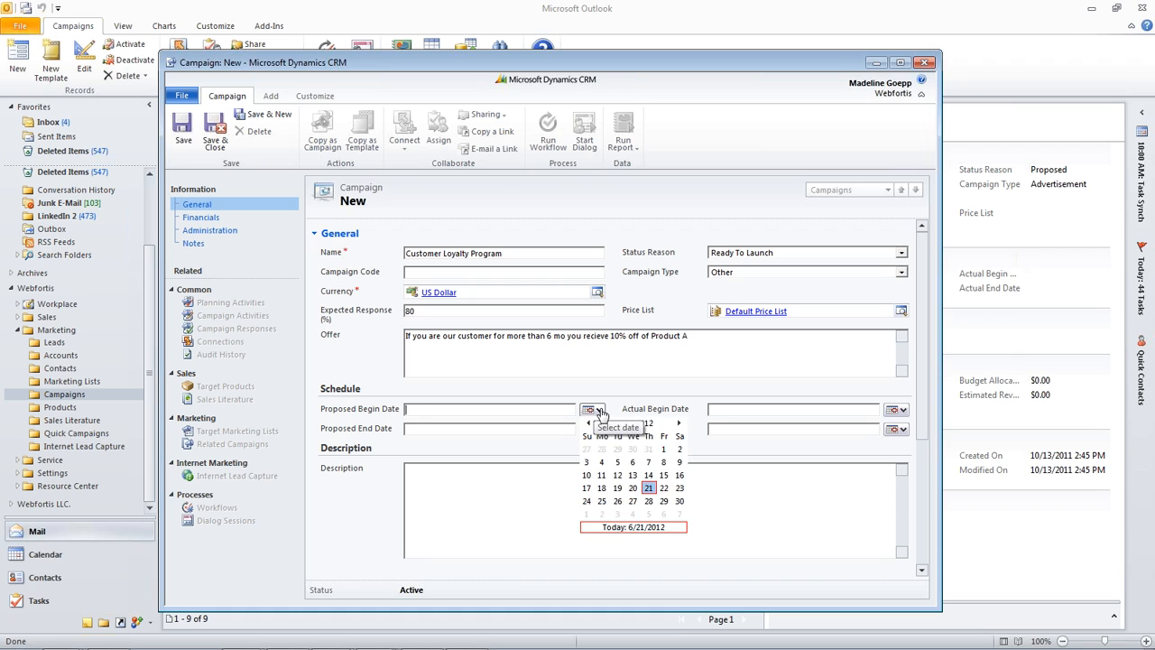
left_click(649, 500)
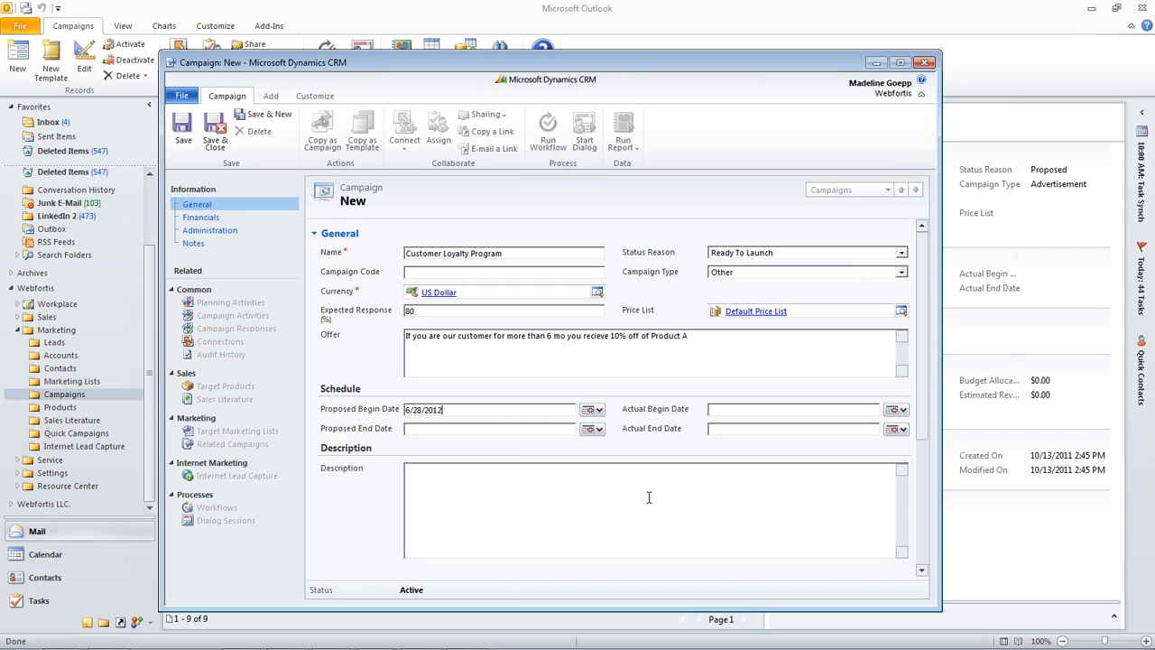
left_click(593, 429)
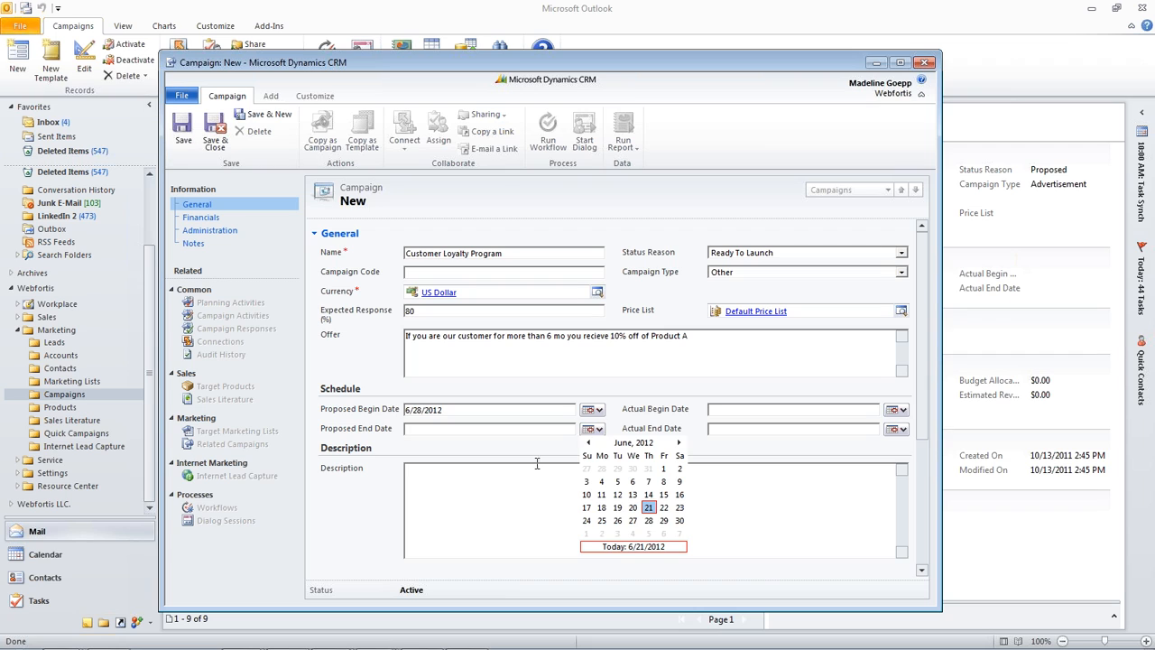
left_click(472, 526)
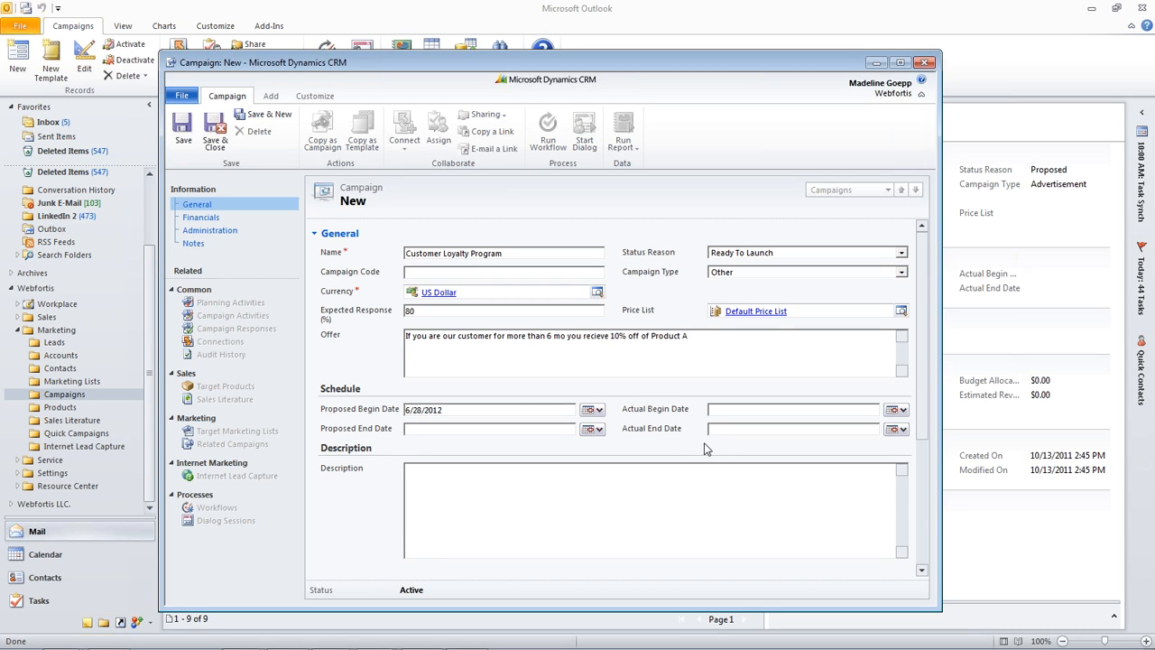
scroll(706, 447, "down", 5)
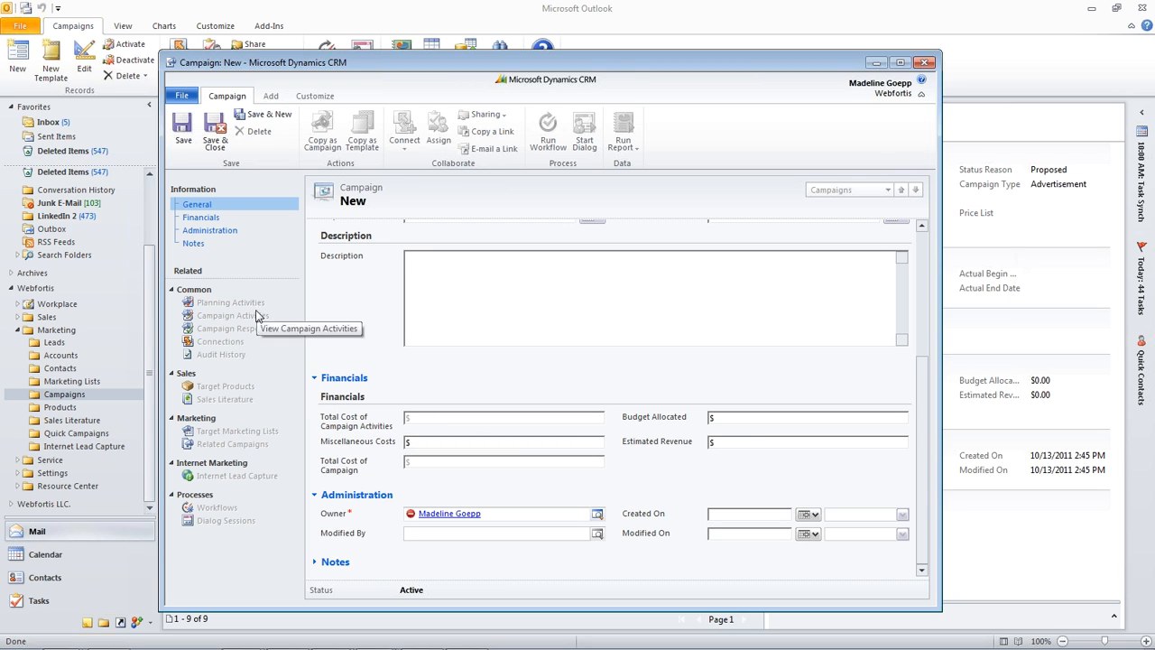
left_click(1143, 195)
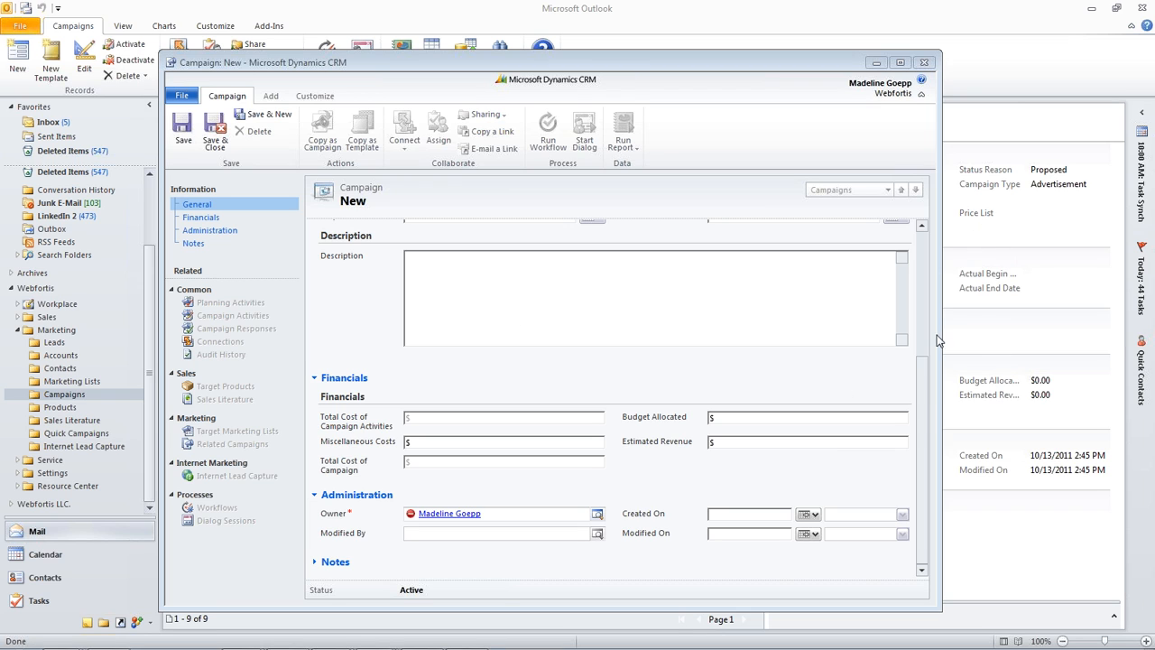
left_click_drag(925, 397, 925, 250)
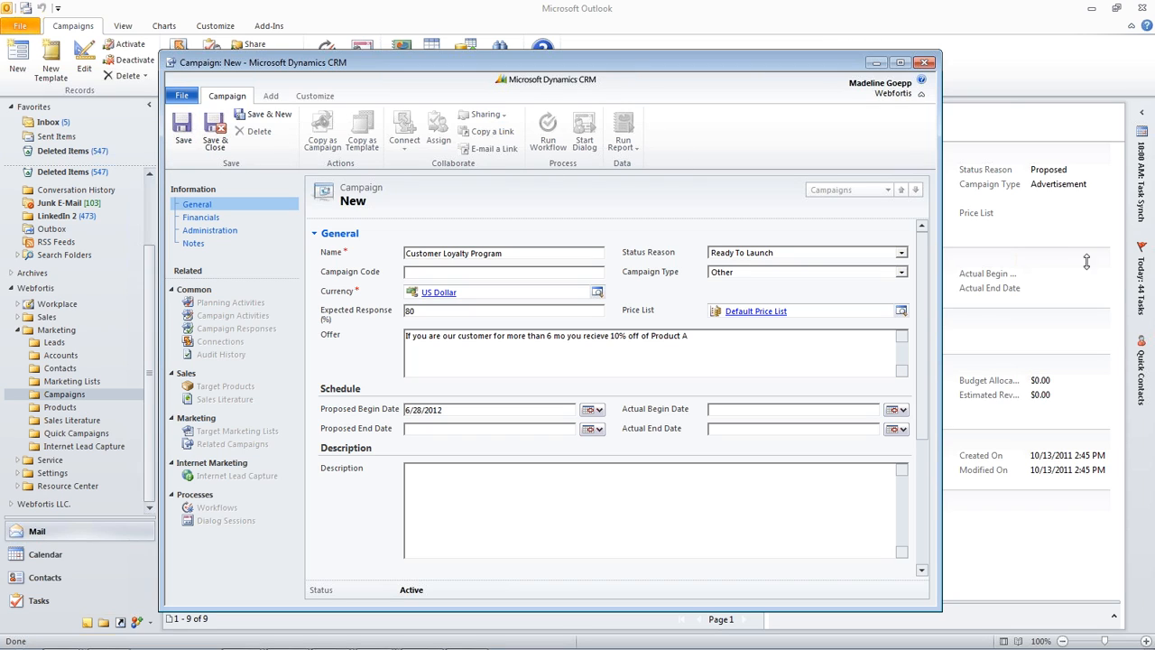
left_click(968, 234)
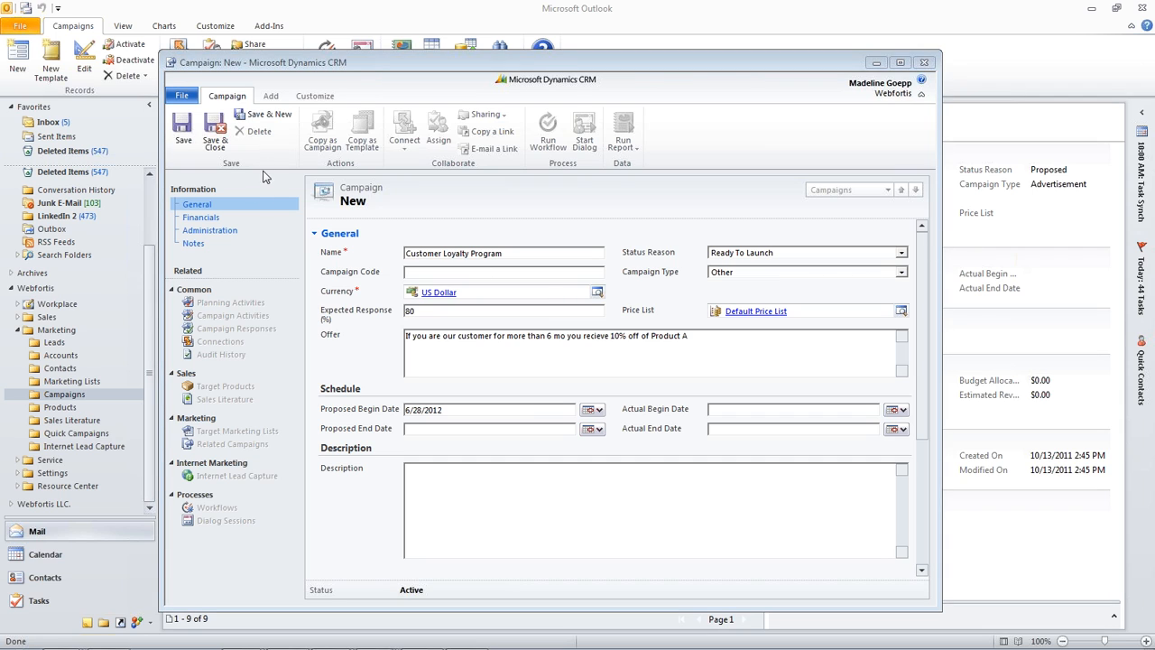
left_click(228, 529)
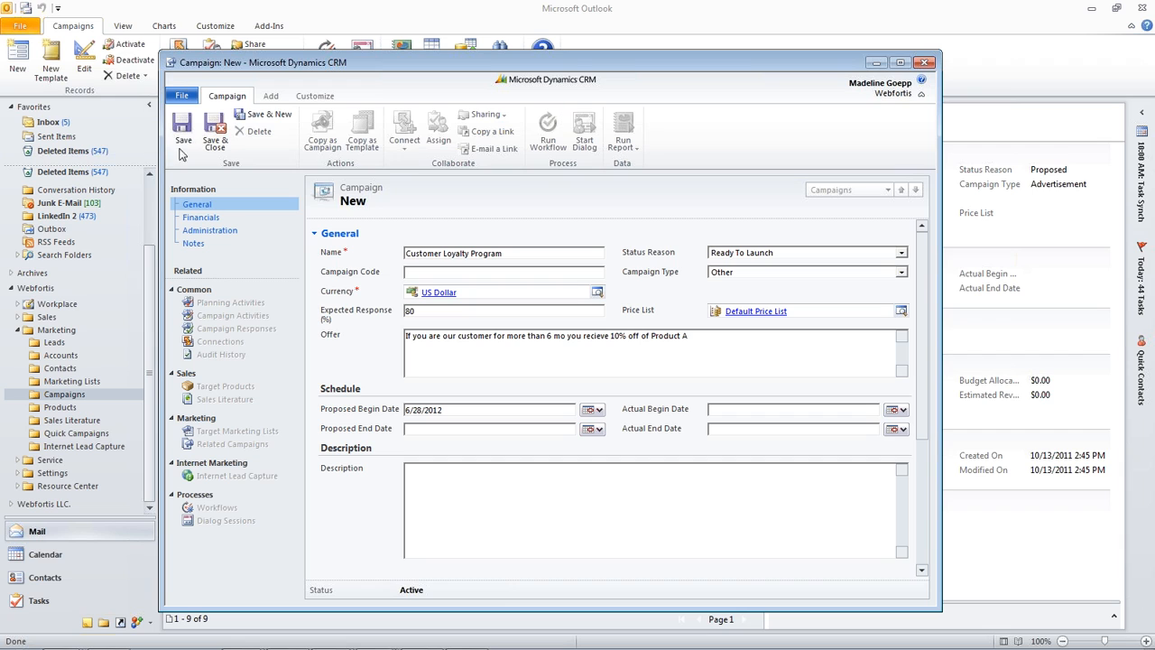
Save the campaign and add Customer Loyalty and Holiday Marketing List as target marketing lists, including them in open undistributed campaign activities
left_click(181, 127)
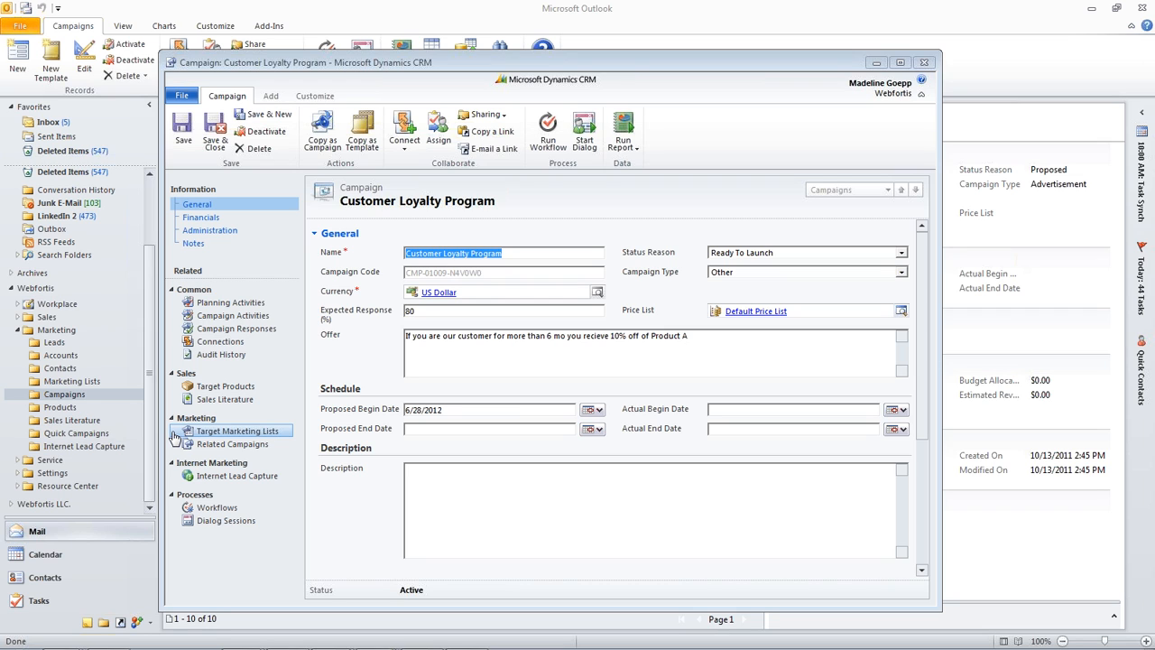
left_click(210, 435)
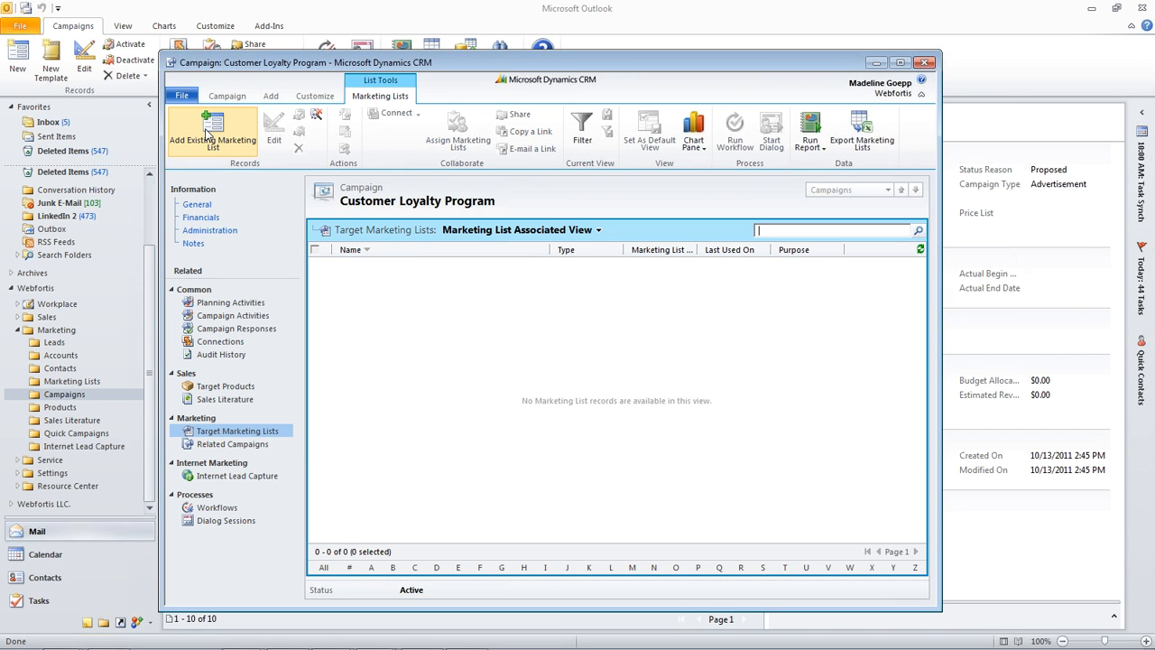
left_click(207, 131)
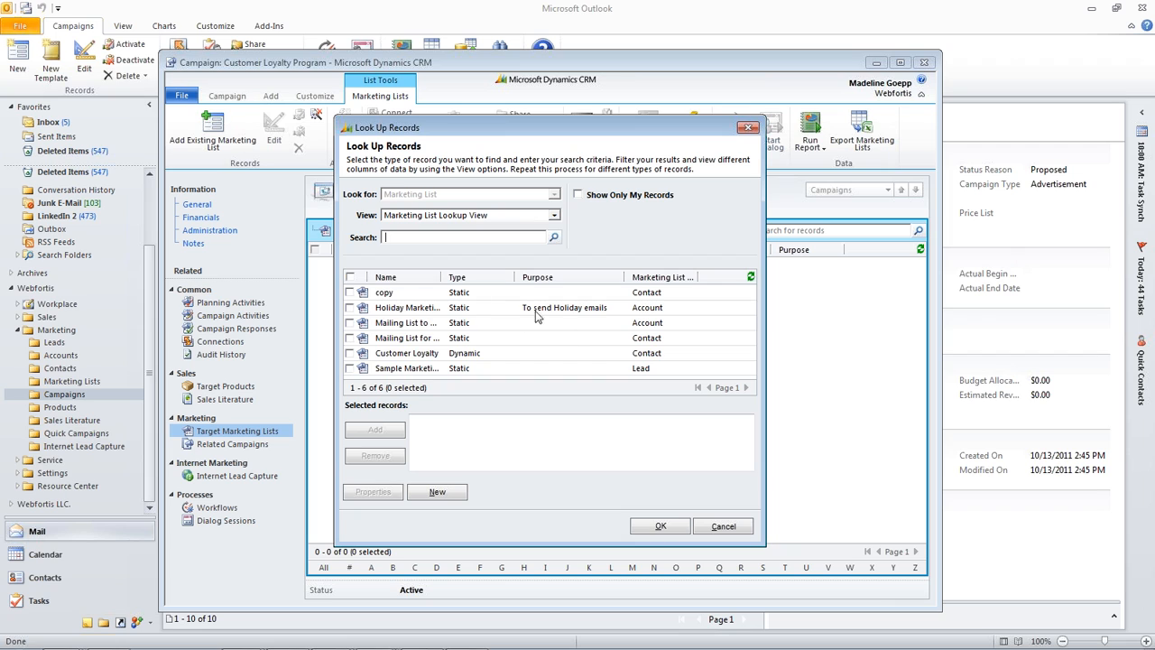
left_click(1141, 214)
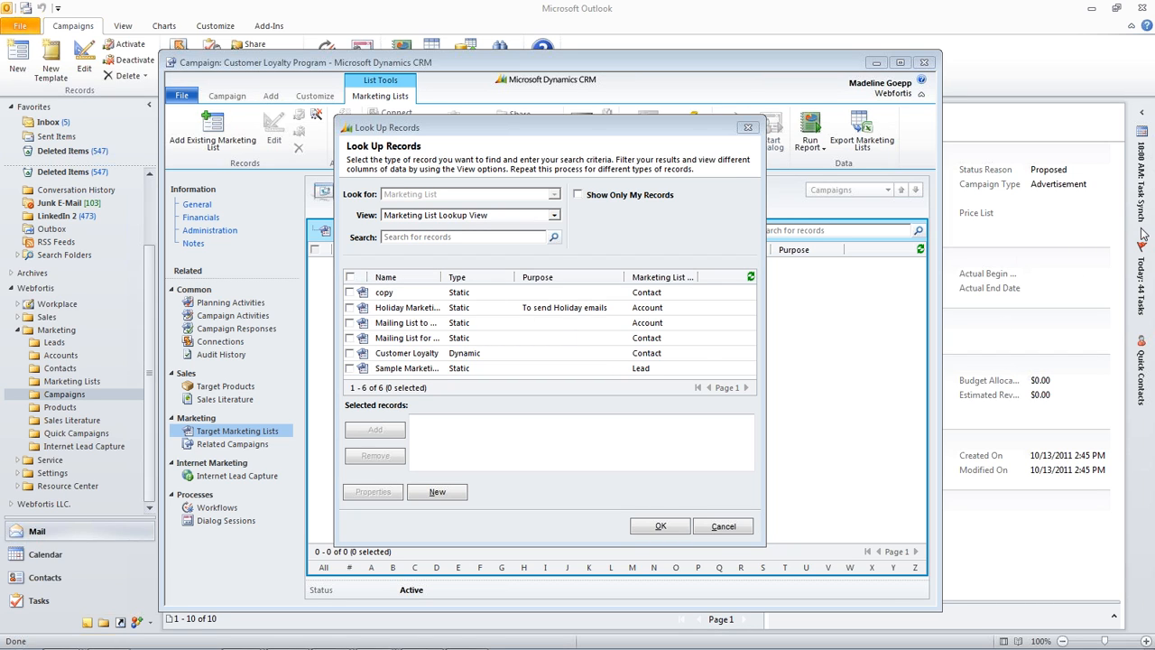
left_click(350, 354)
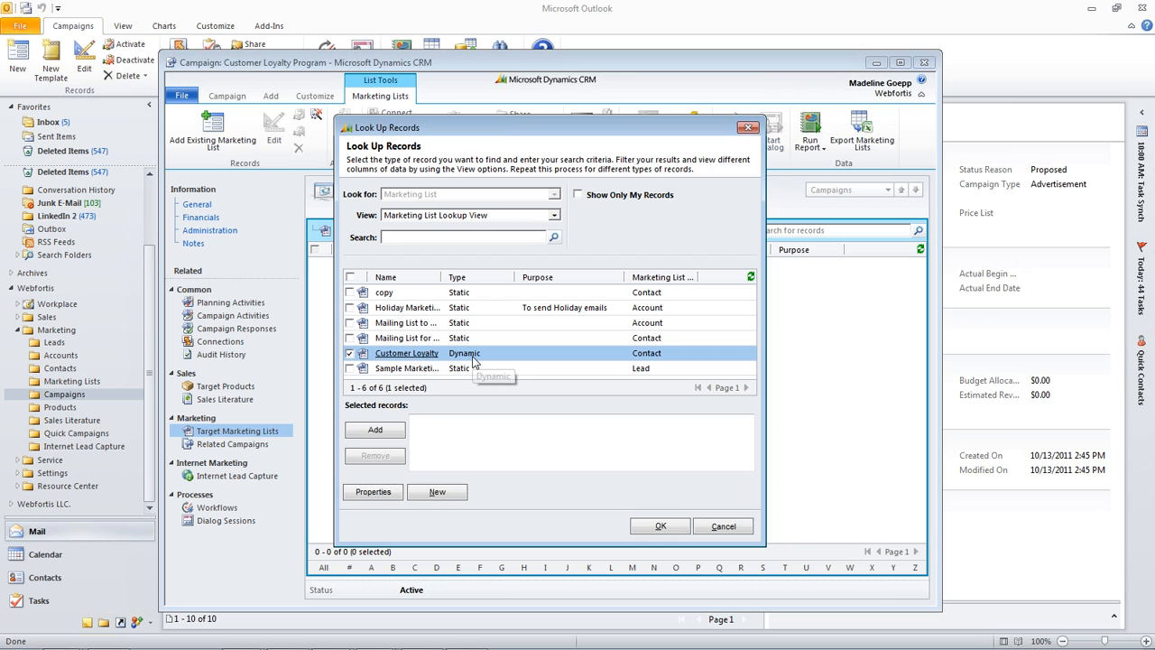
left_click(375, 435)
left_click(350, 308)
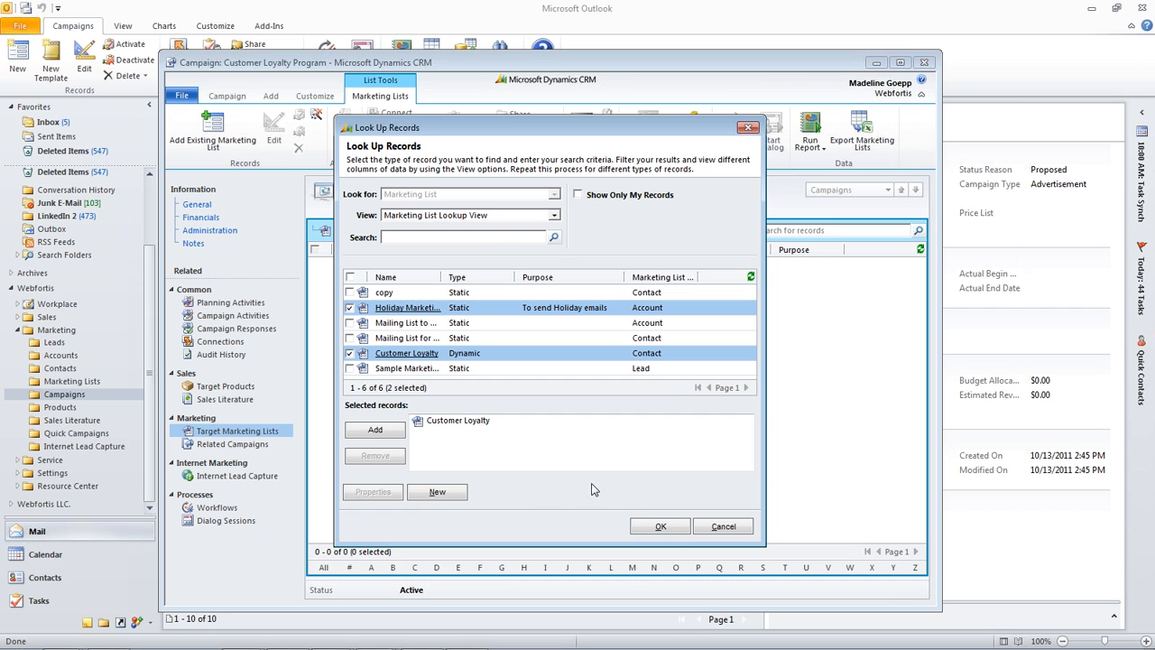
left_click(659, 526)
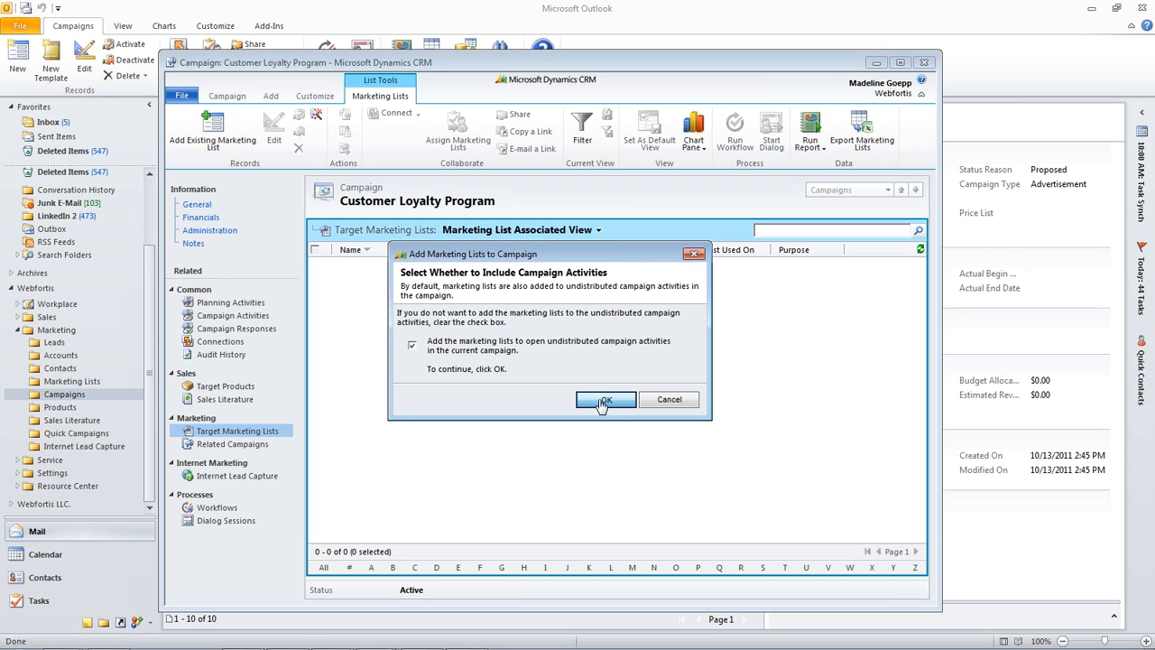
left_click(603, 401)
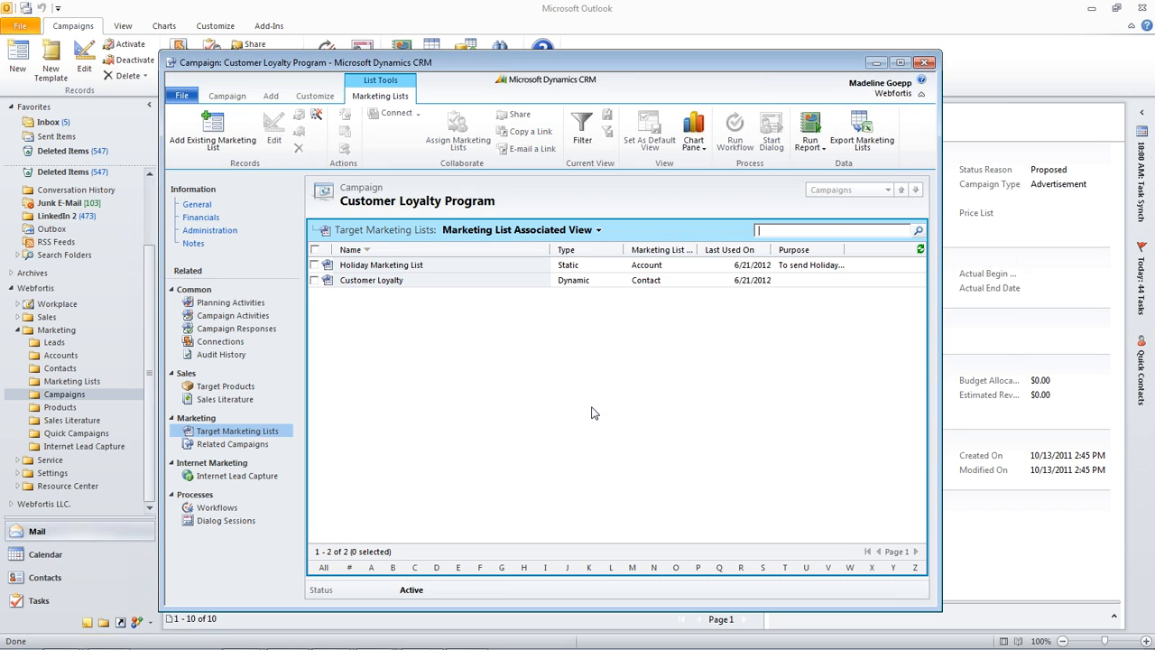
Remove Holiday Marketing List from the campaign's target marketing lists
left_click(315, 265)
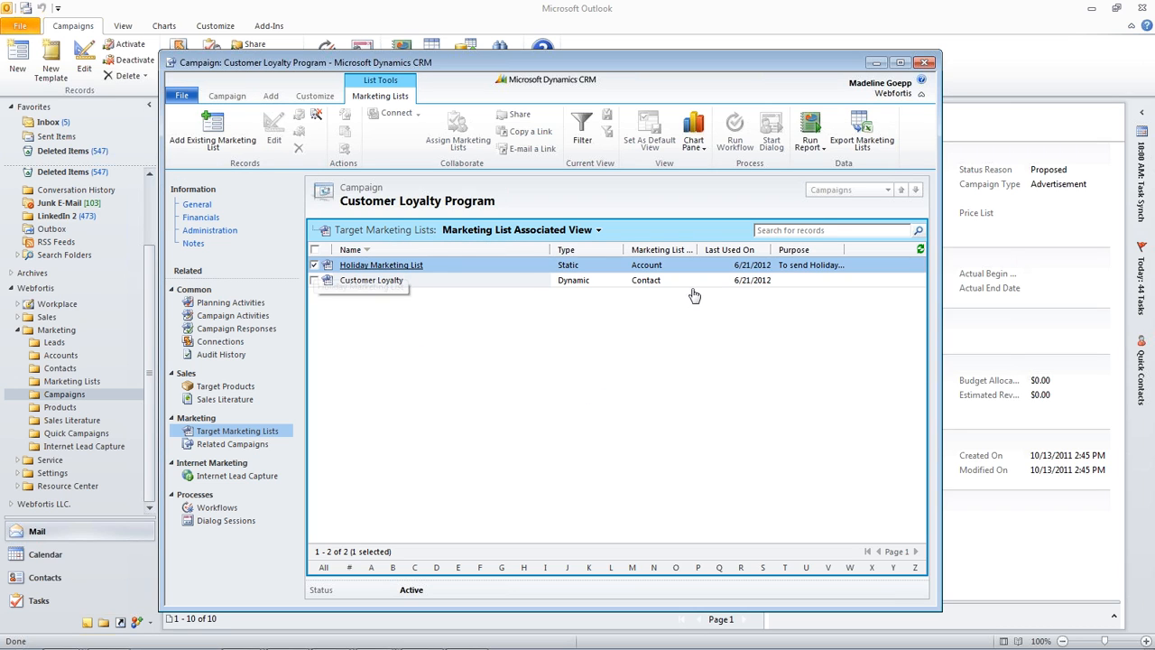
left_click(299, 149)
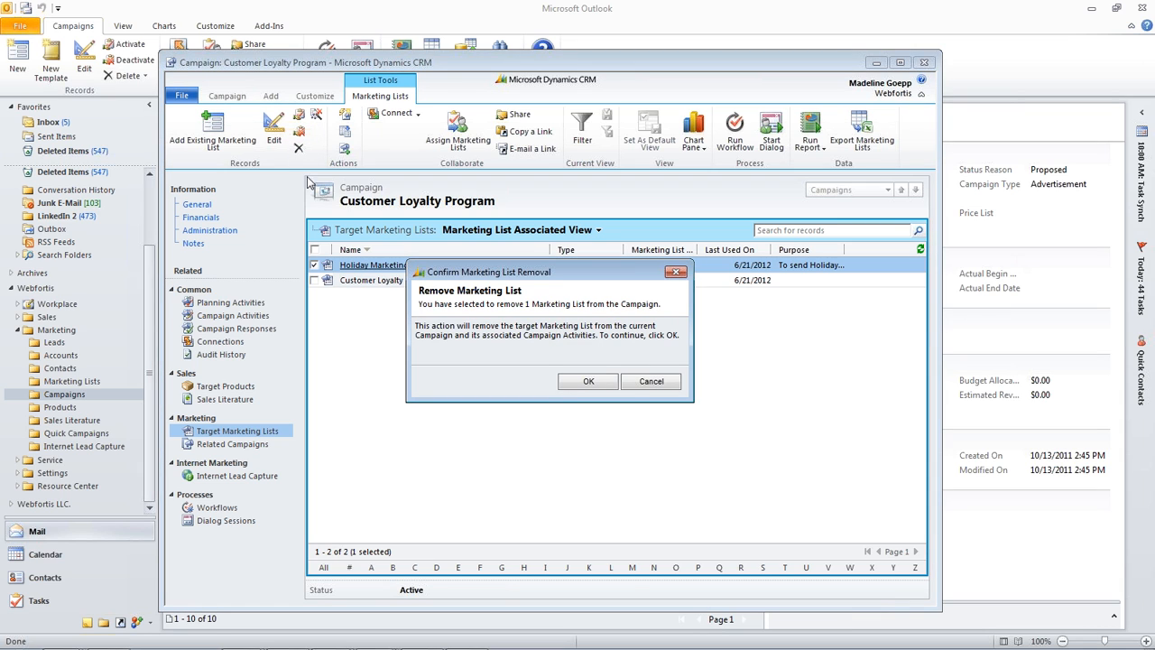
left_click(588, 382)
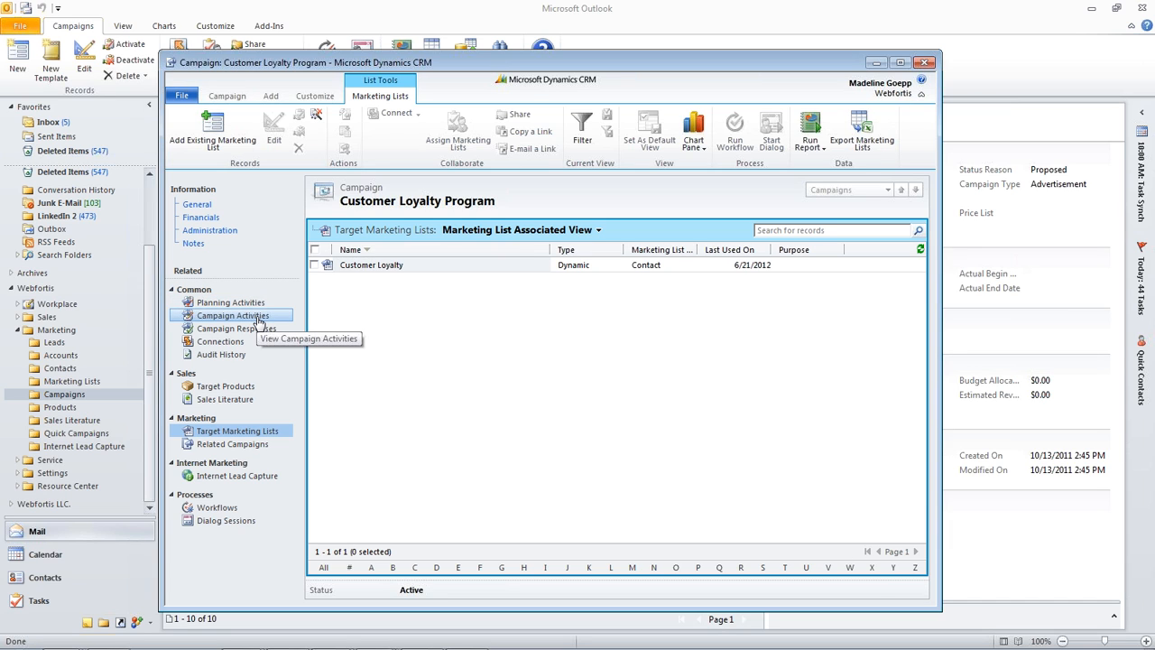
Start a new task under the campaign's planning activities with the subject "Order Pens"
left_click(204, 307)
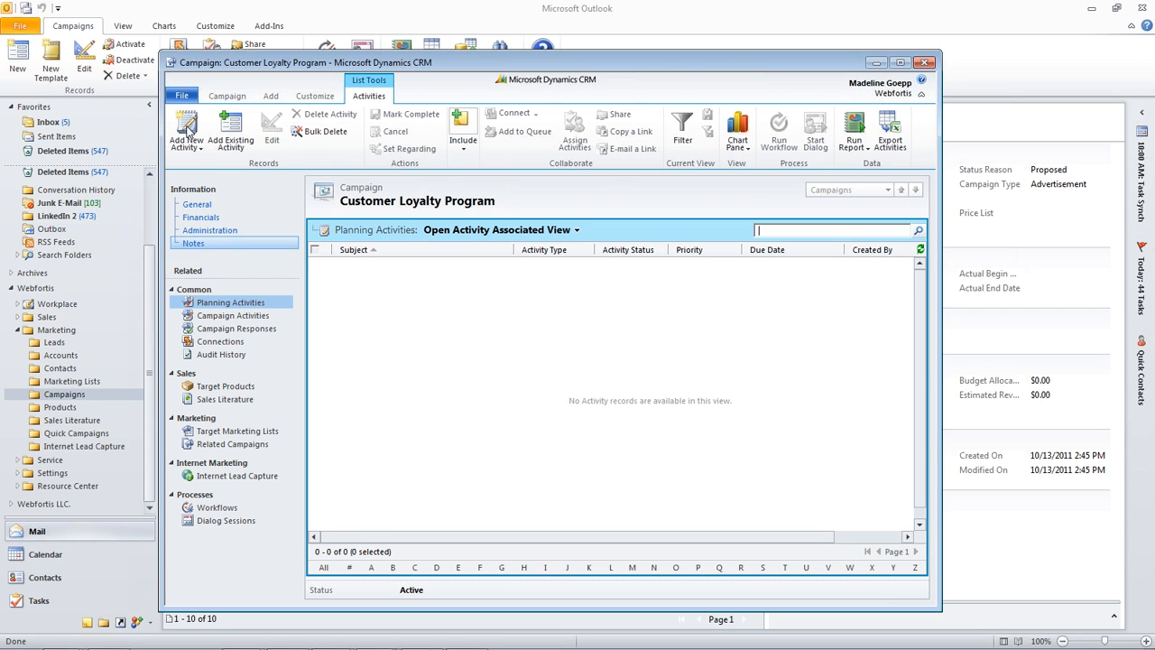
left_click(186, 145)
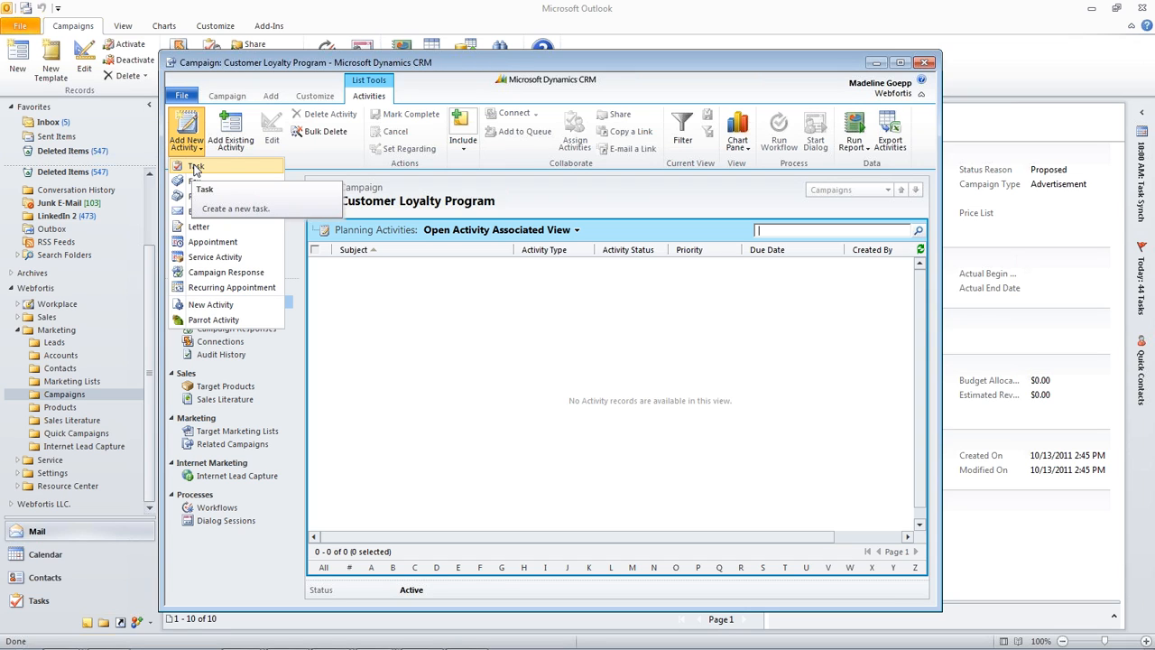
left_click(207, 169)
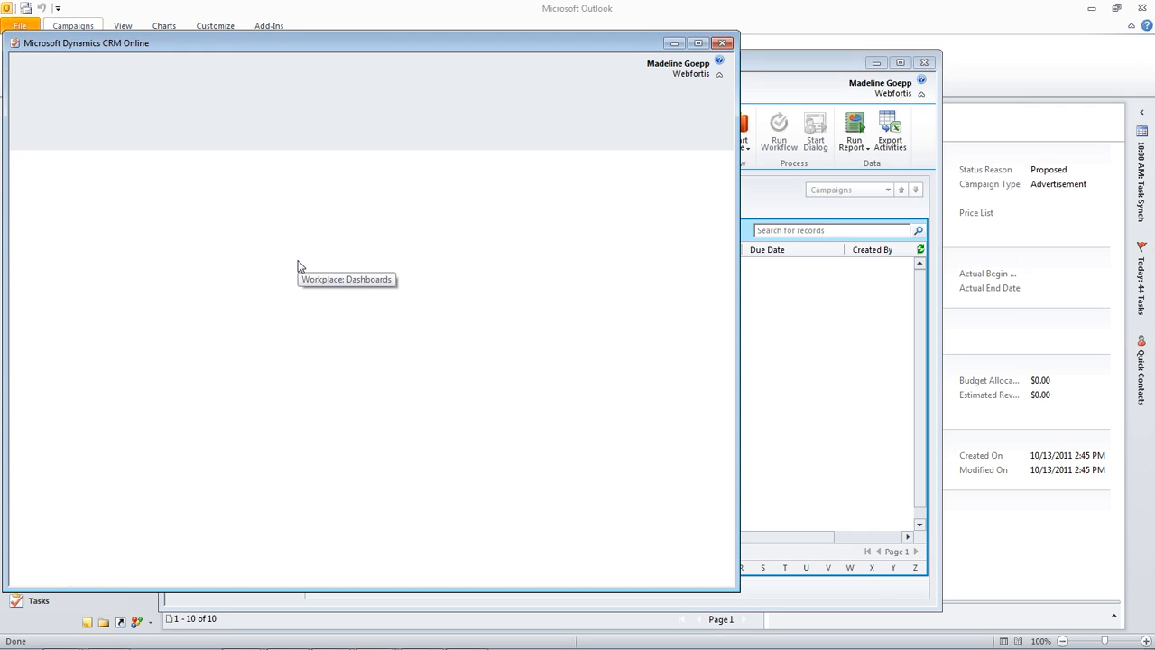
left_click(285, 236)
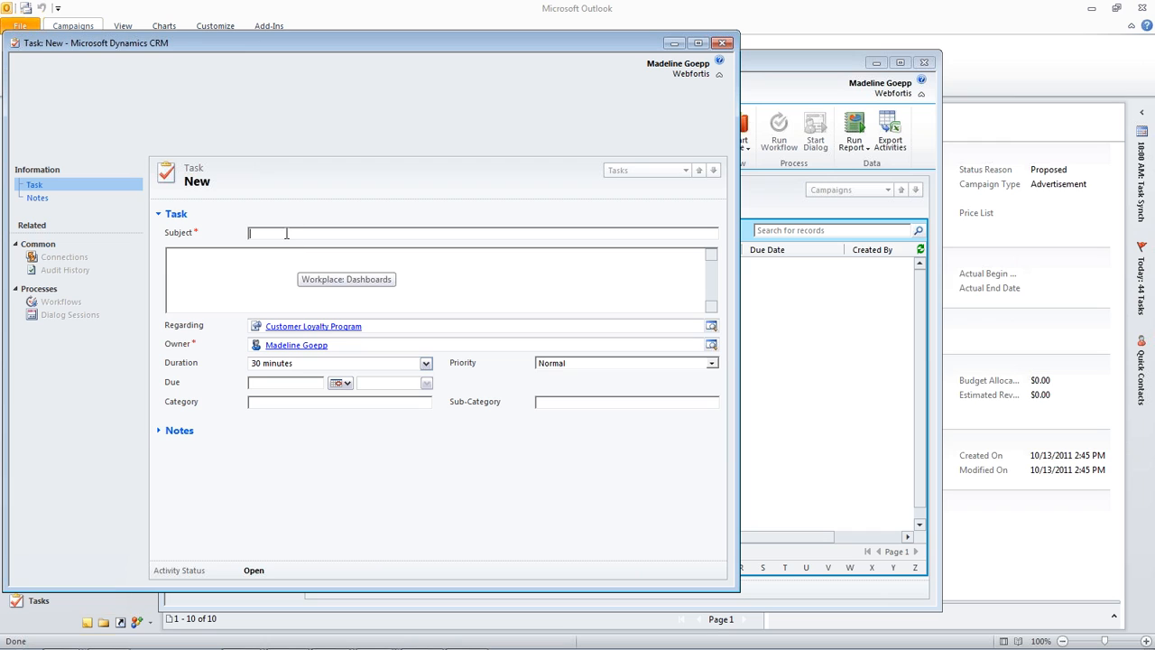
type("O")
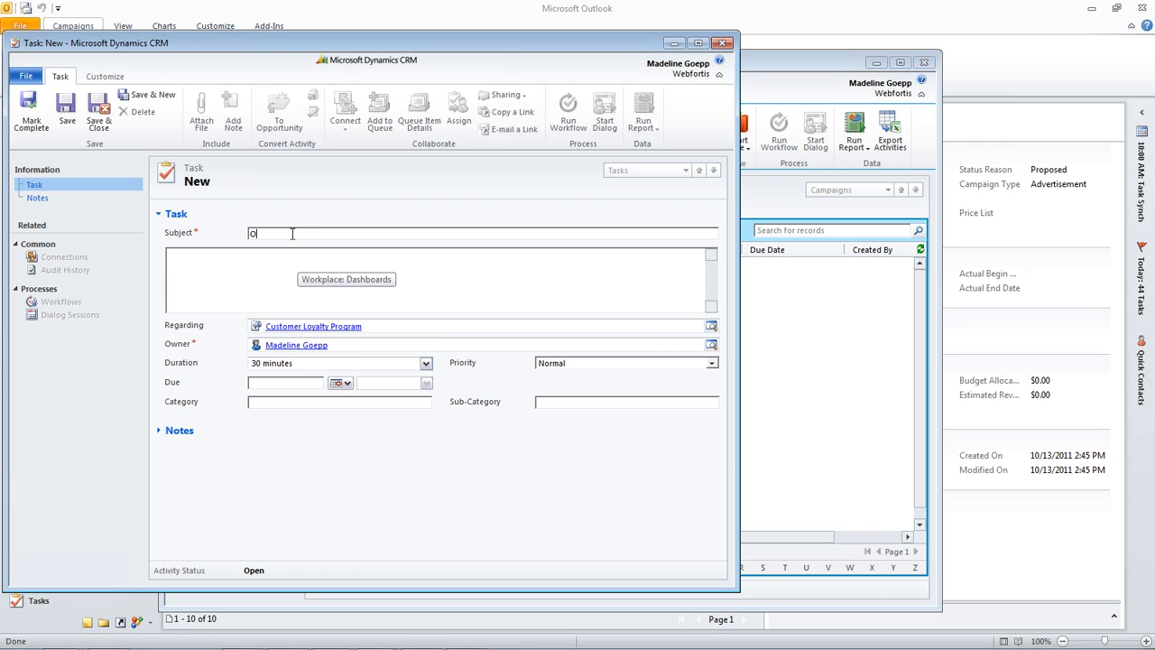
type("rder Pens")
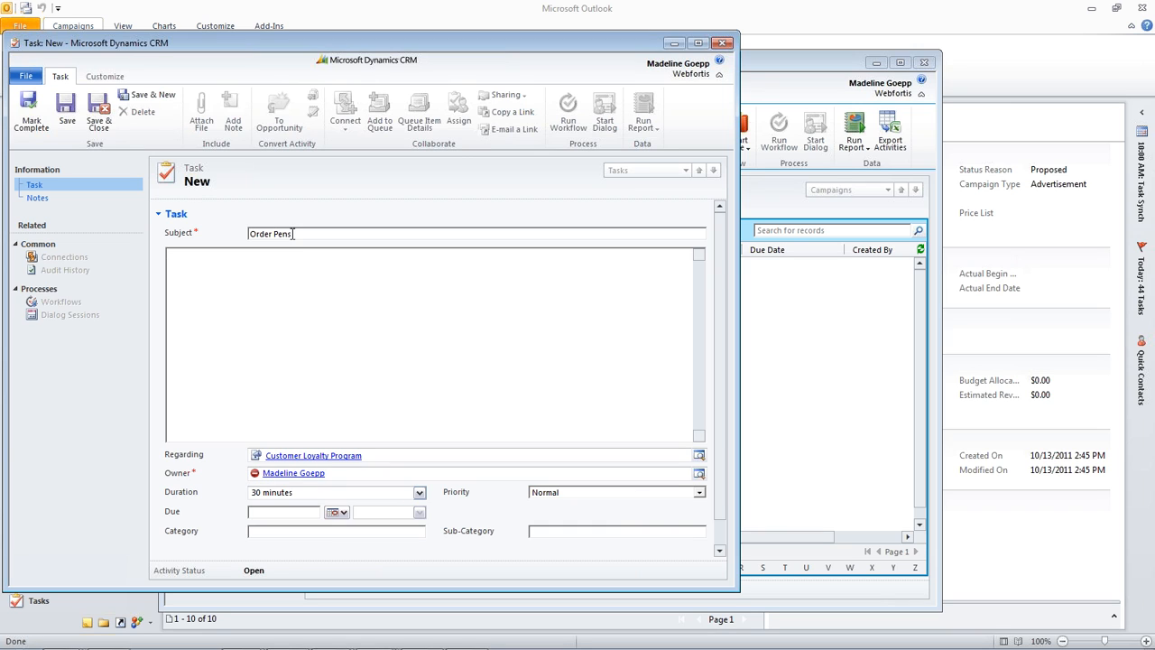
Enter "Call XYZ co to order more pens their number is....." as the task description and save the task
key("Tab")
type("Call")
type("XYZ co to order more pa")
key("BackSpace")
type("ens their number")
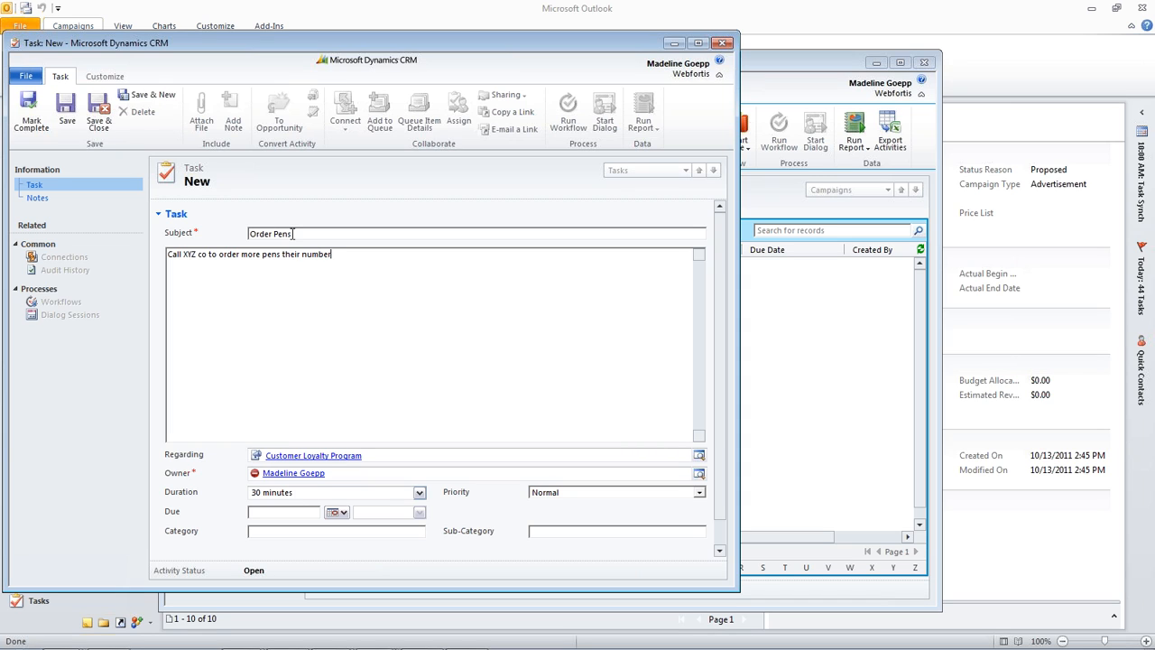
type(" is.....")
left_click(77, 110)
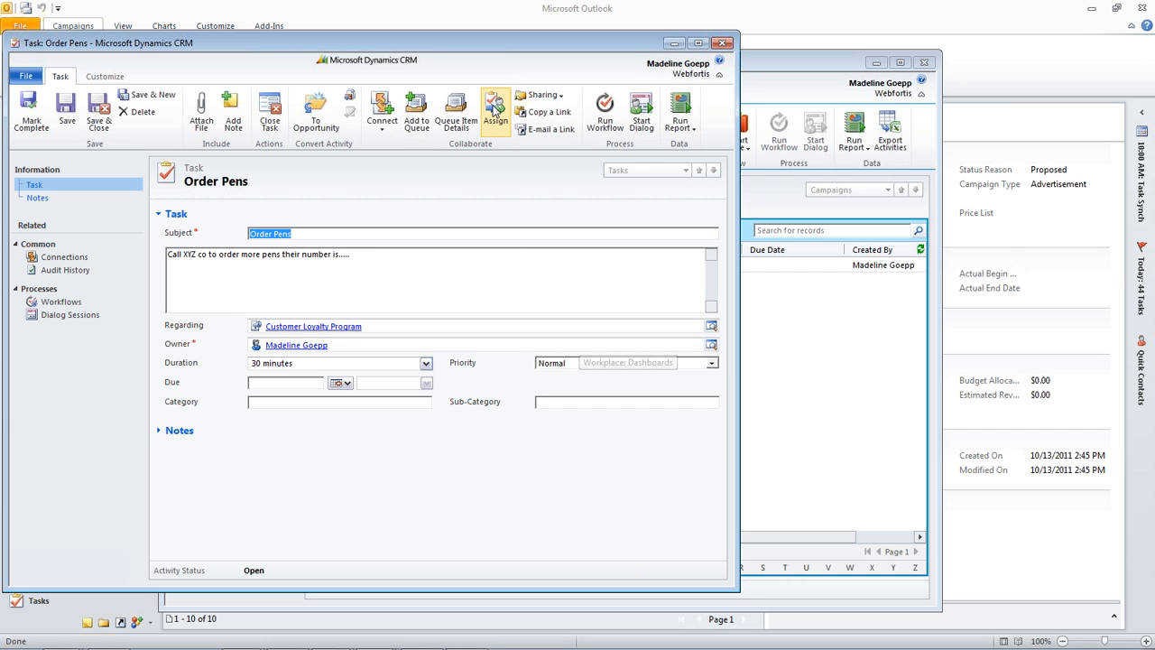
Look up which users the Order Pens task can be assigned to, and close the assignment without choosing one
left_click(494, 109)
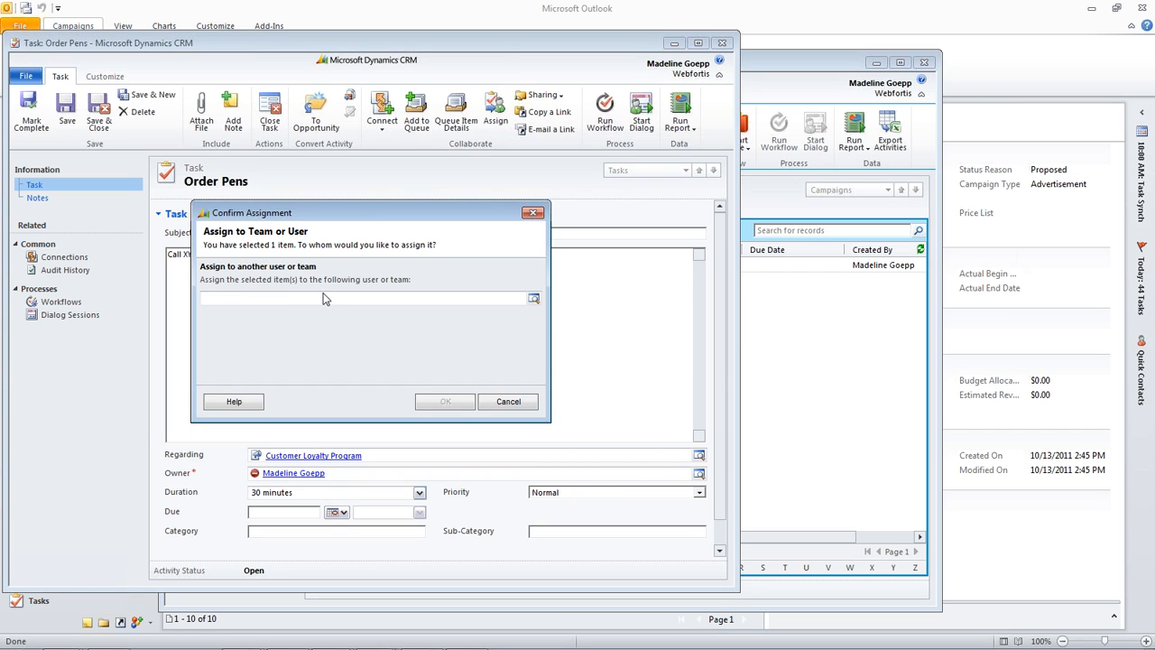
left_click(534, 298)
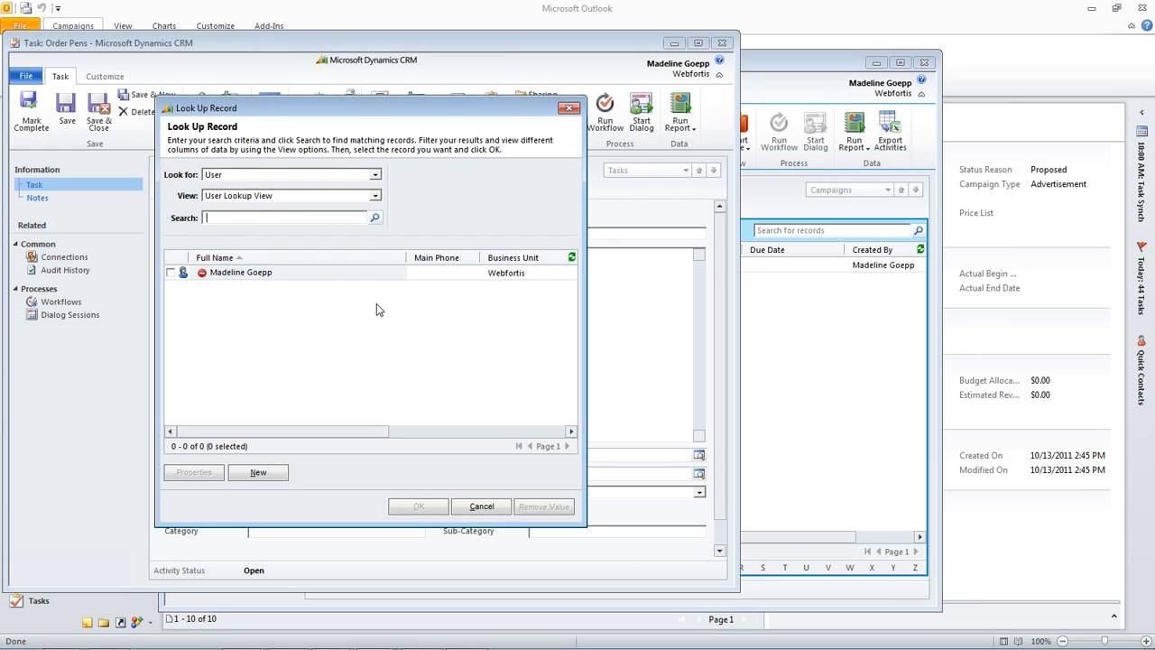
left_click(570, 110)
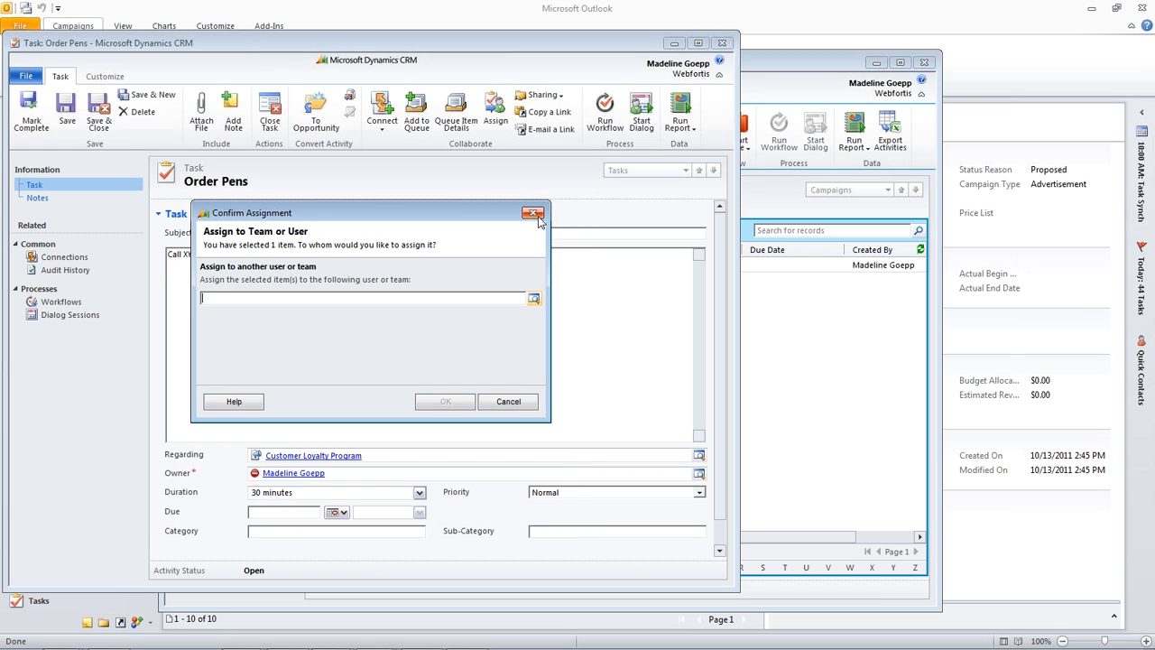
left_click(534, 214)
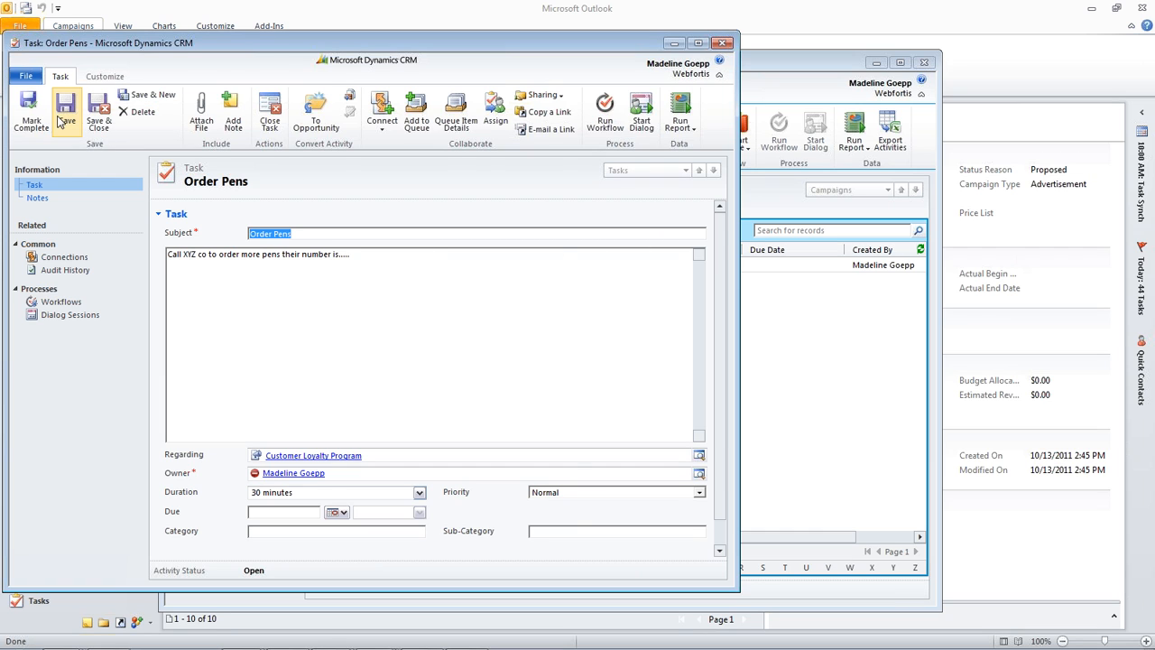
Create another planning task for the campaign with the subject "Order Stamps" and save and close it
left_click(179, 101)
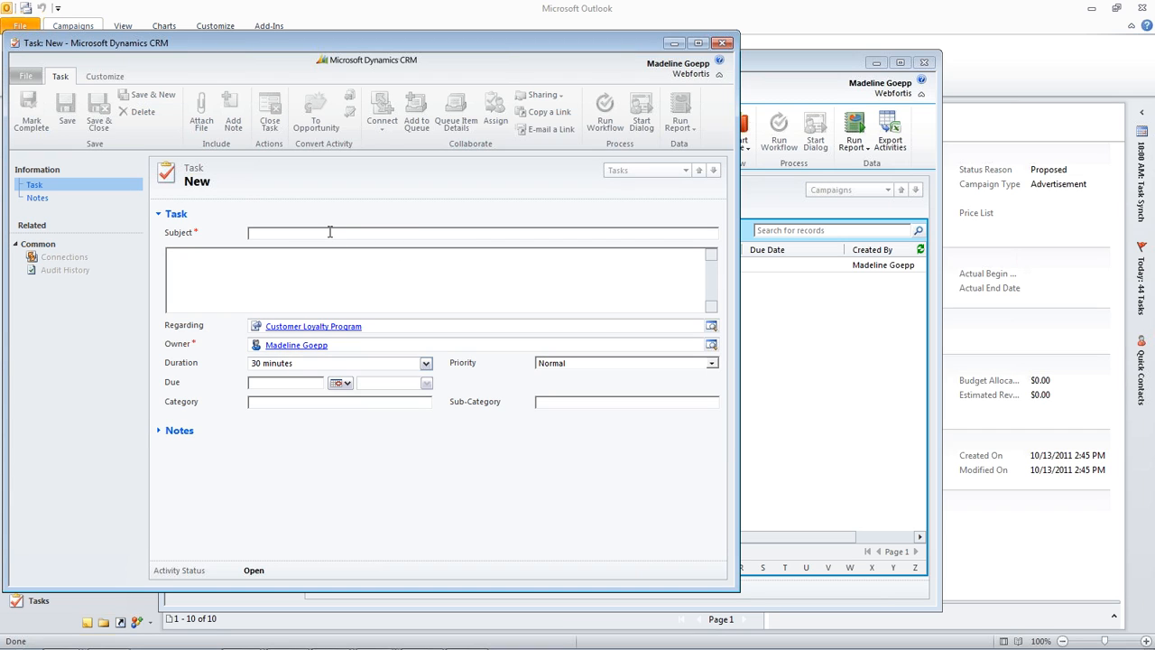
type("Order Stamps")
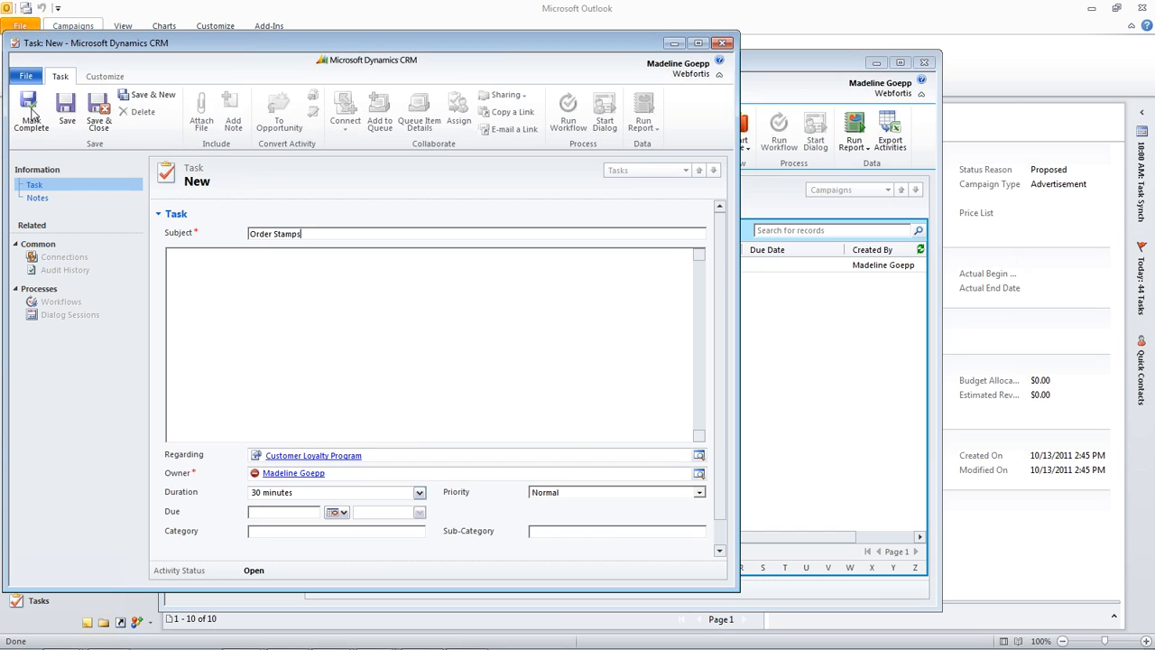
left_click(99, 108)
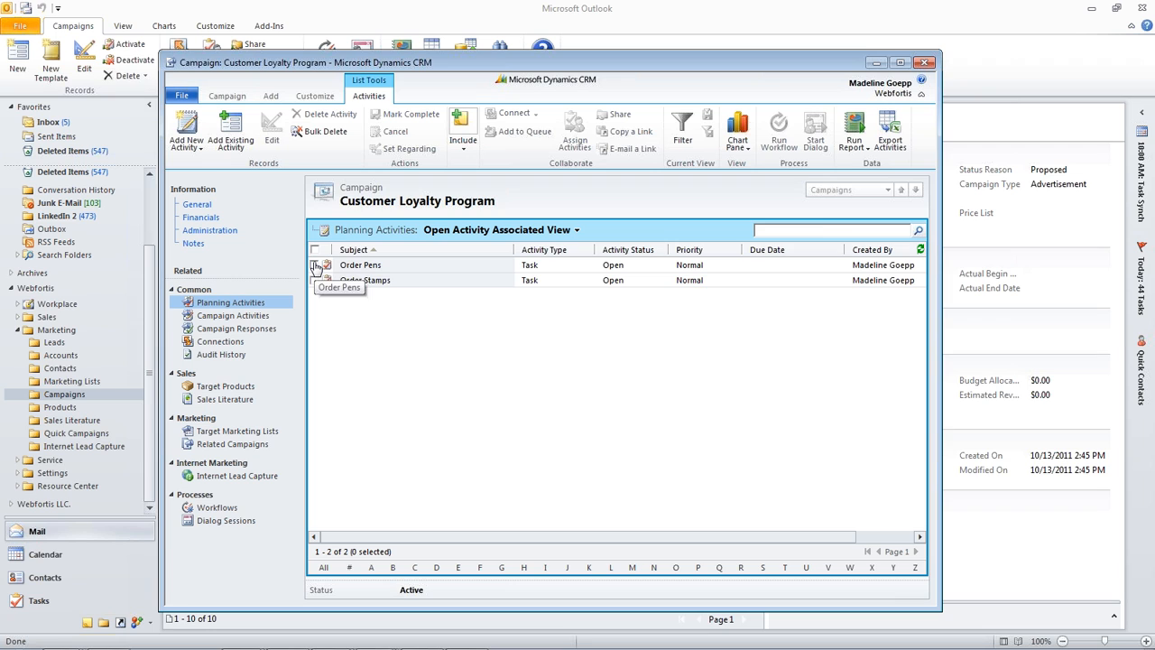
Close the Order Pens planning task with status Completed and switch the planning activities list to the Closed Activities view
left_click(315, 266)
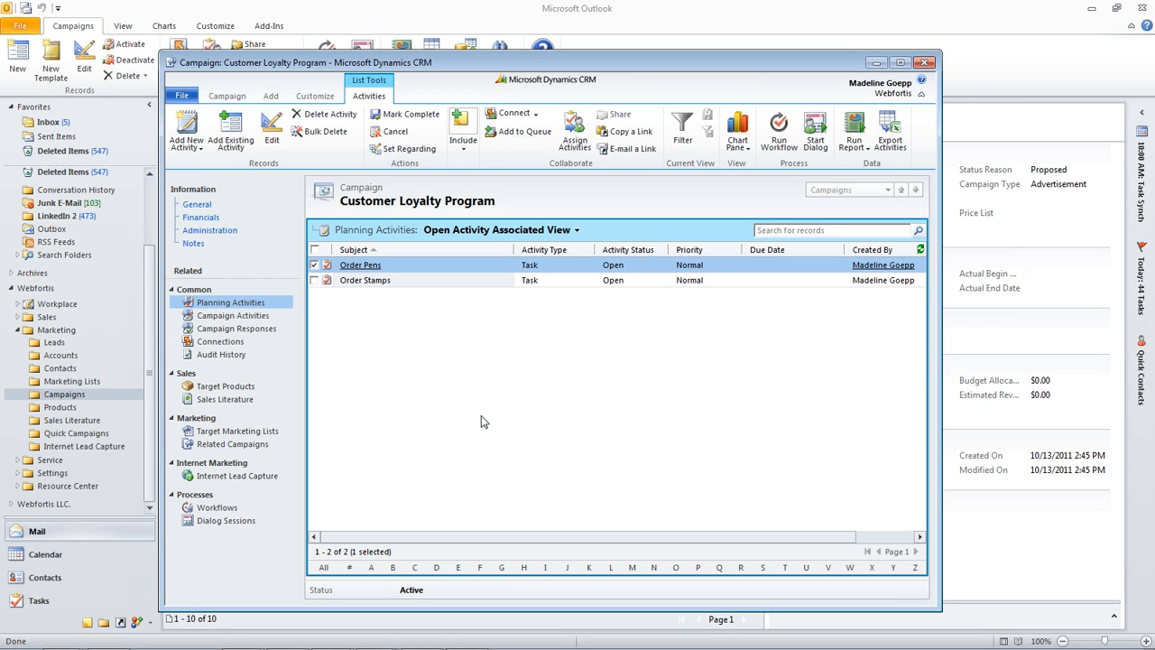
left_click(407, 116)
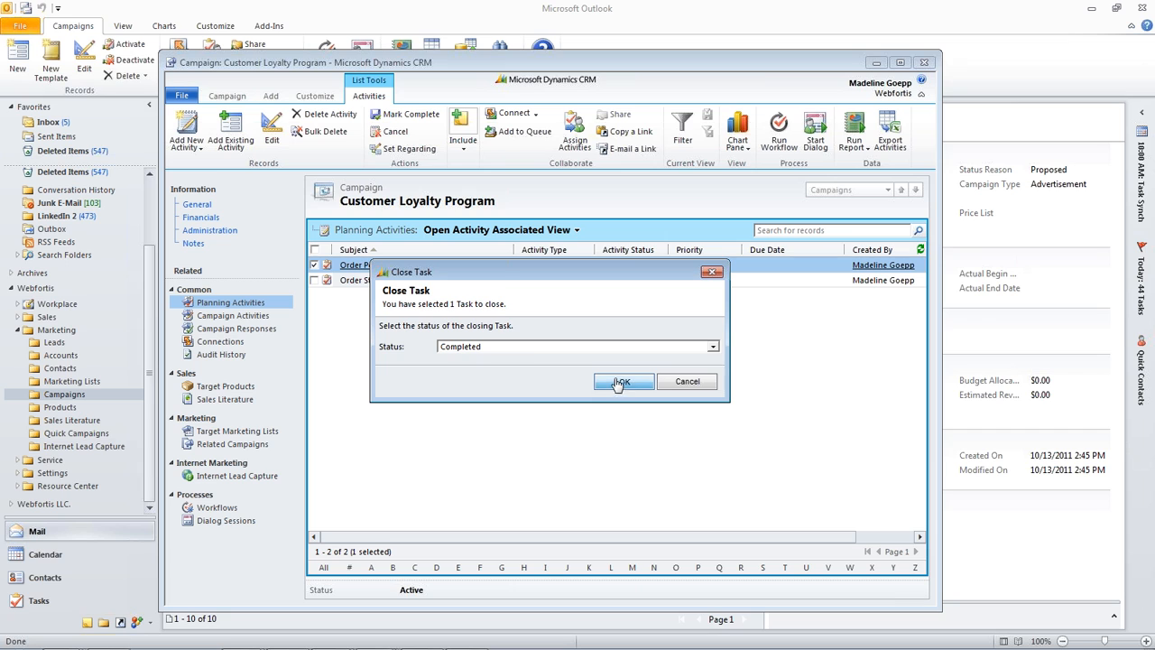
left_click(510, 348)
left_click(517, 369)
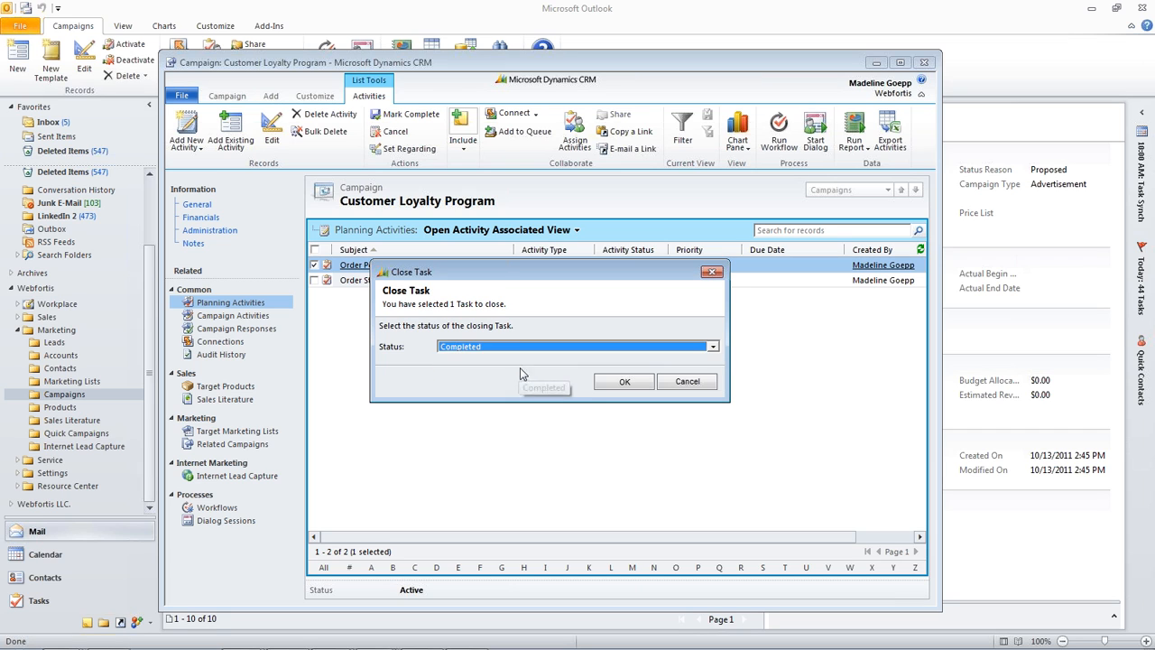
left_click(623, 382)
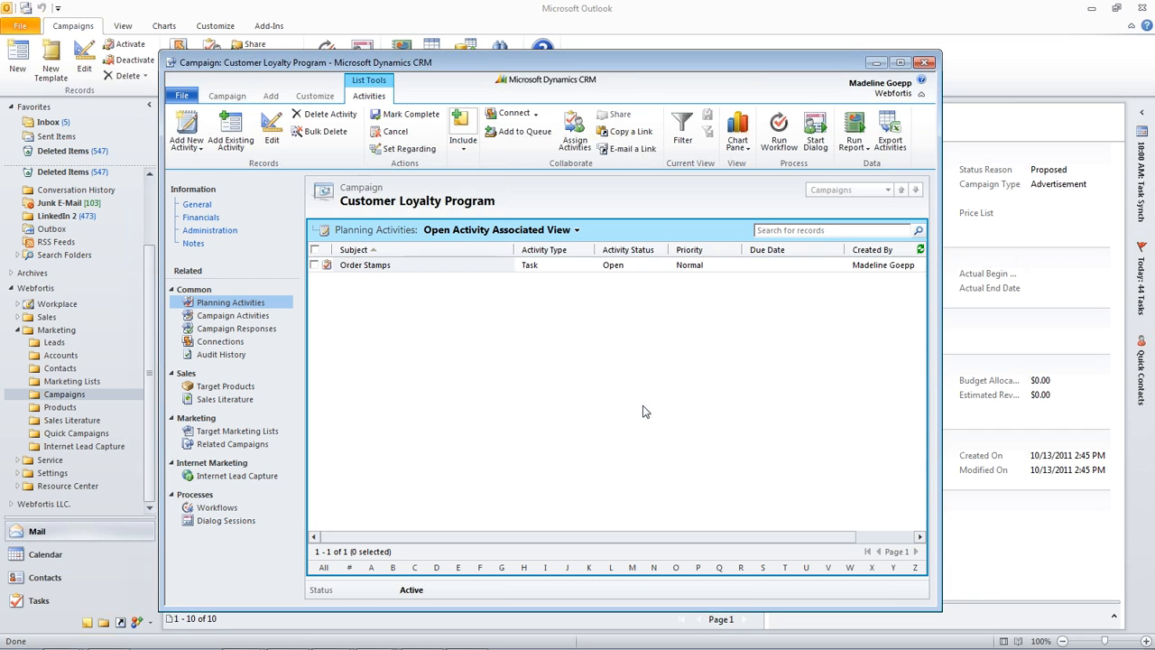
left_click(502, 234)
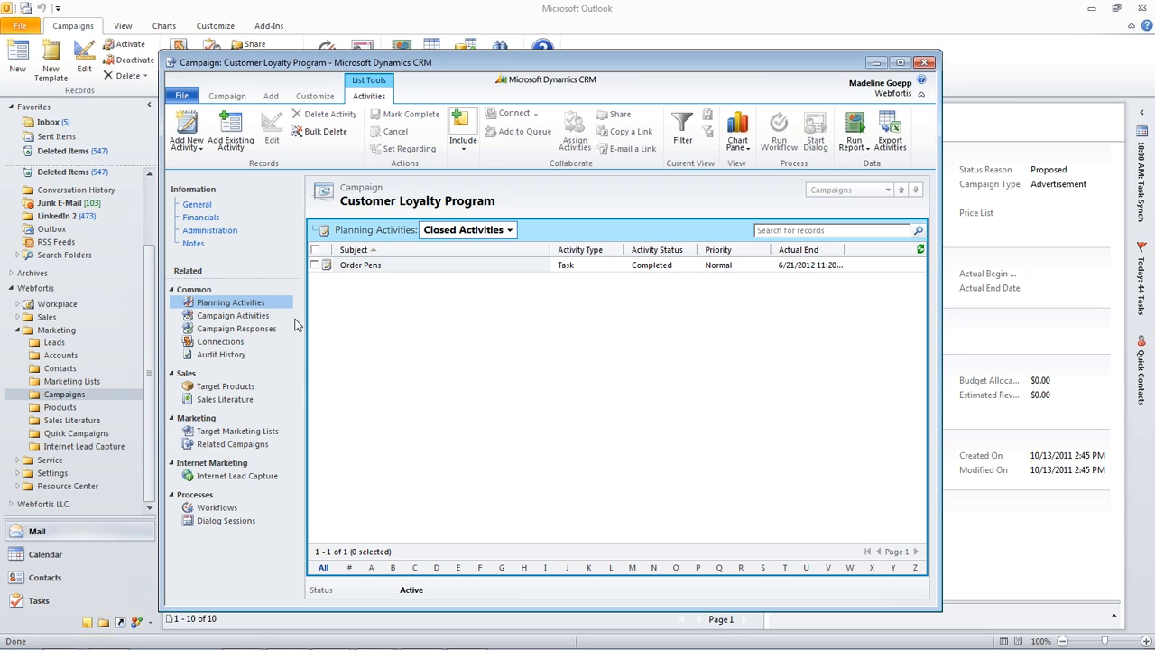
Start a new campaign activity under the campaign with channel E-mail and type Content Distribution
left_click(208, 315)
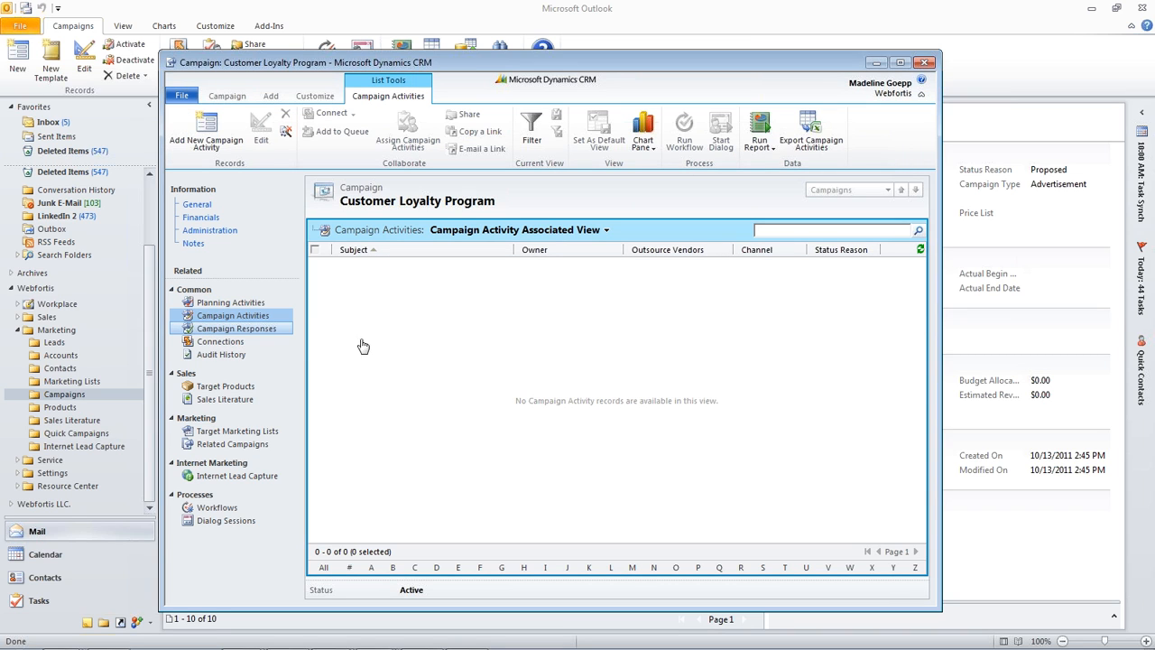
left_click(205, 131)
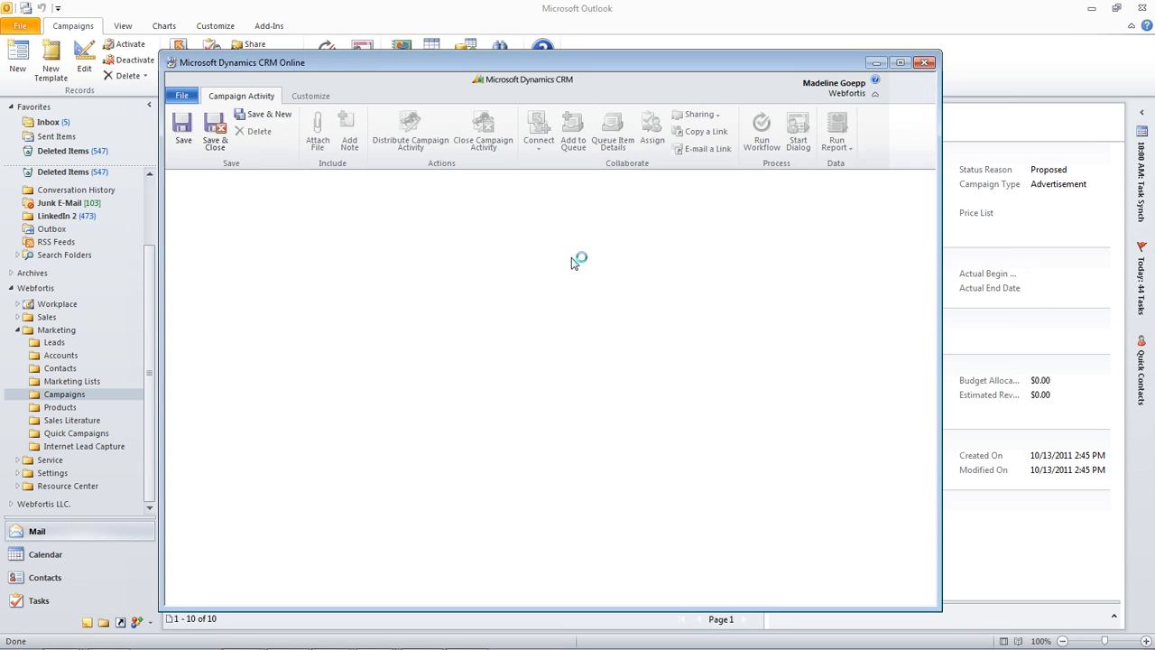
left_click(570, 270)
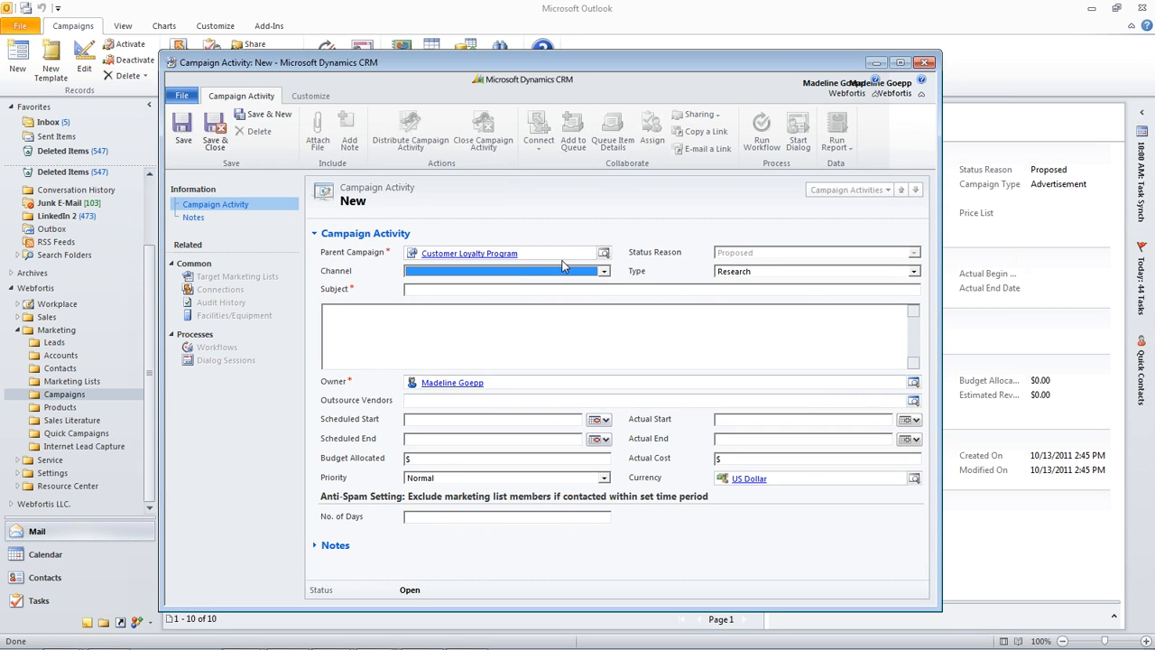
left_click(504, 273)
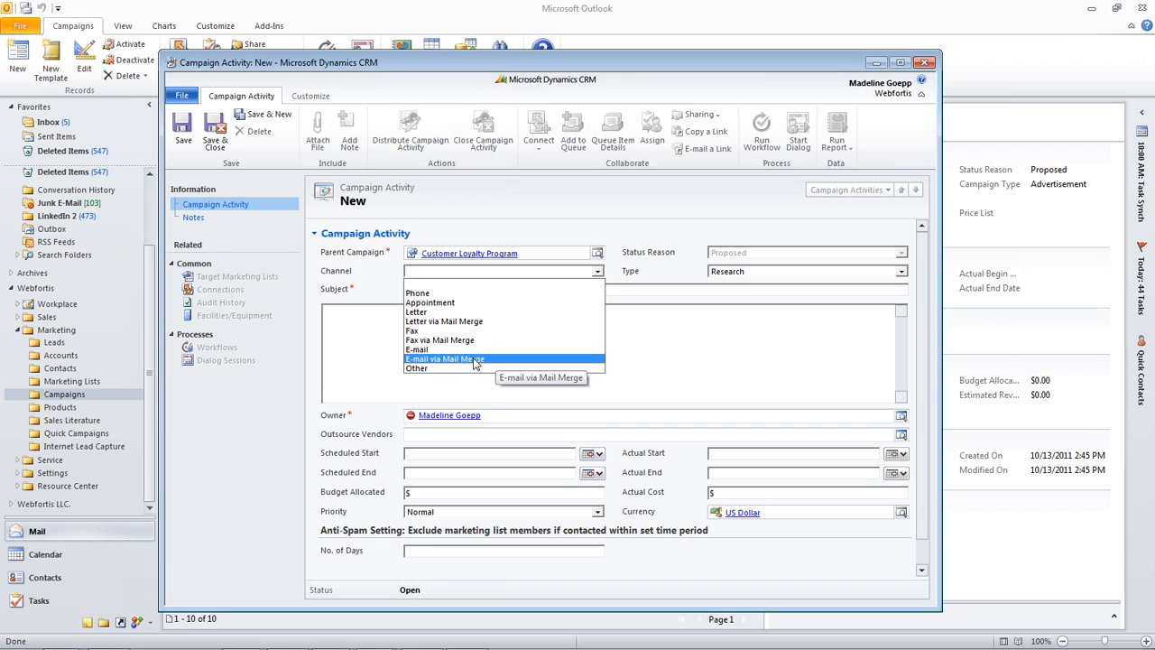
left_click(474, 359)
left_click(473, 274)
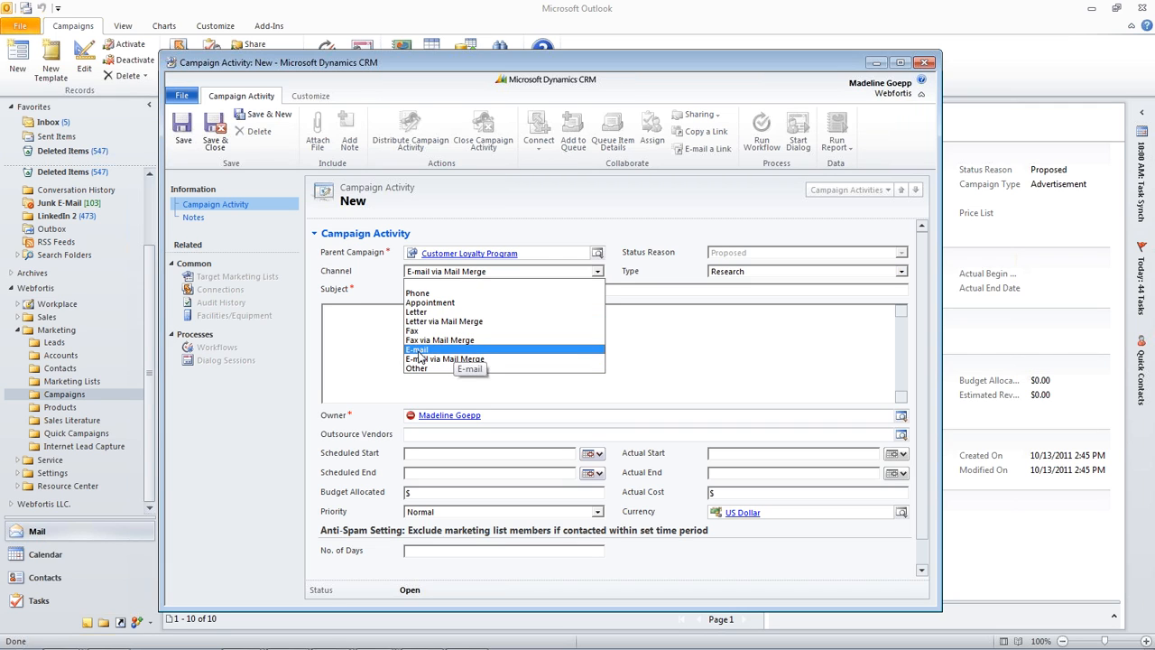
left_click(418, 350)
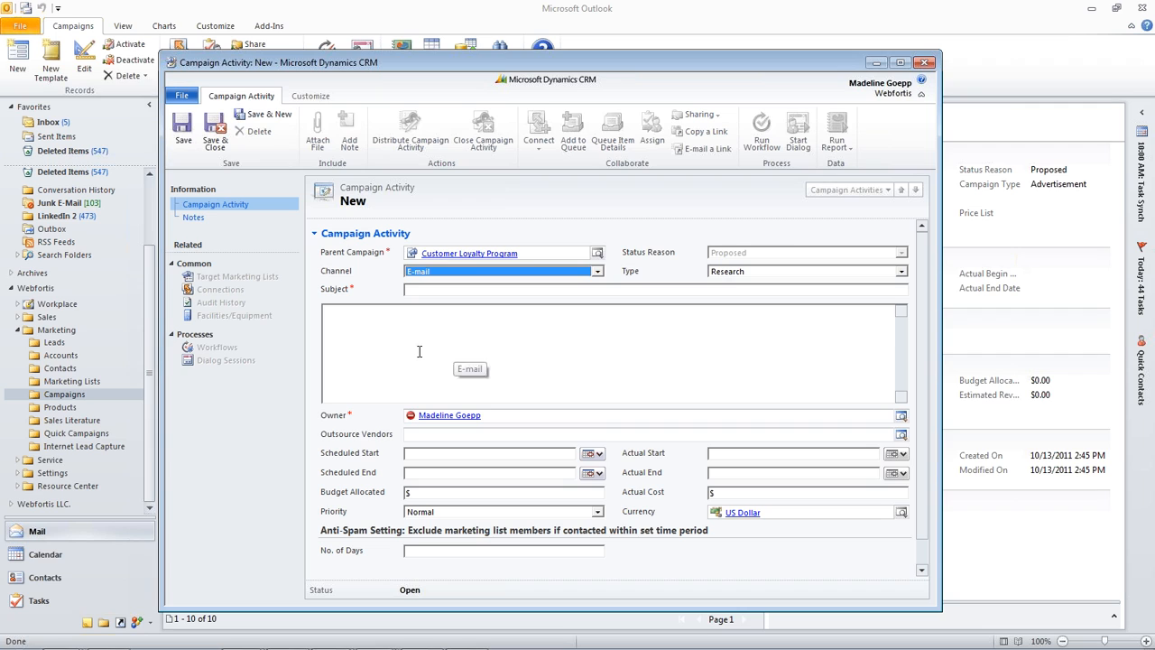
left_click(460, 276)
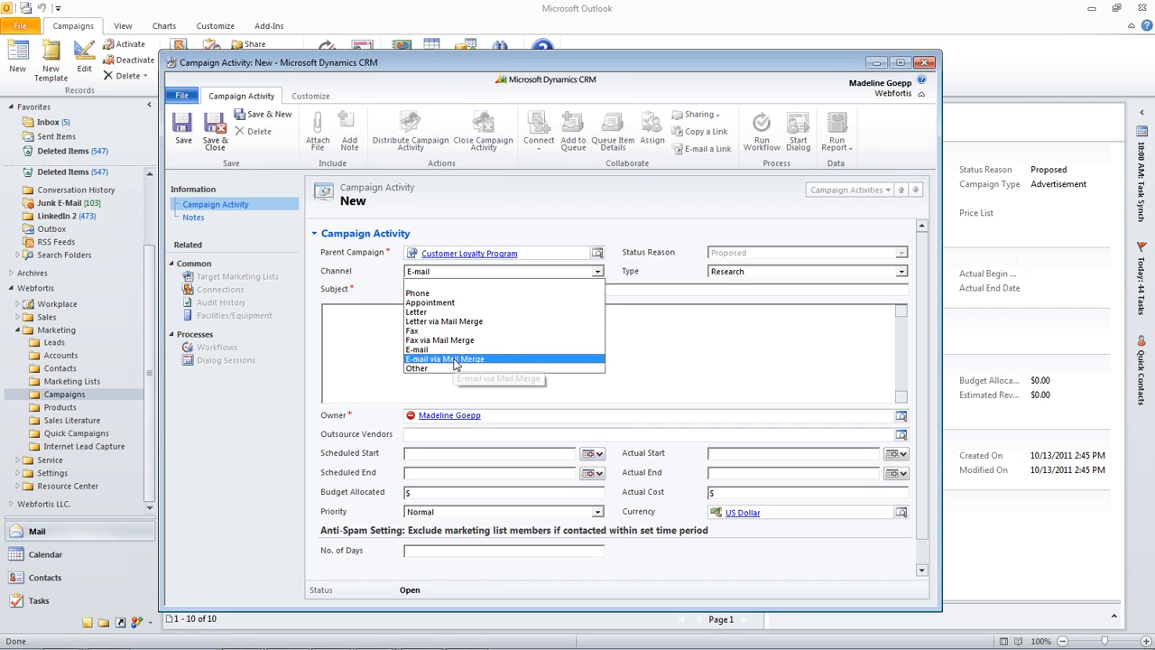
left_click(500, 348)
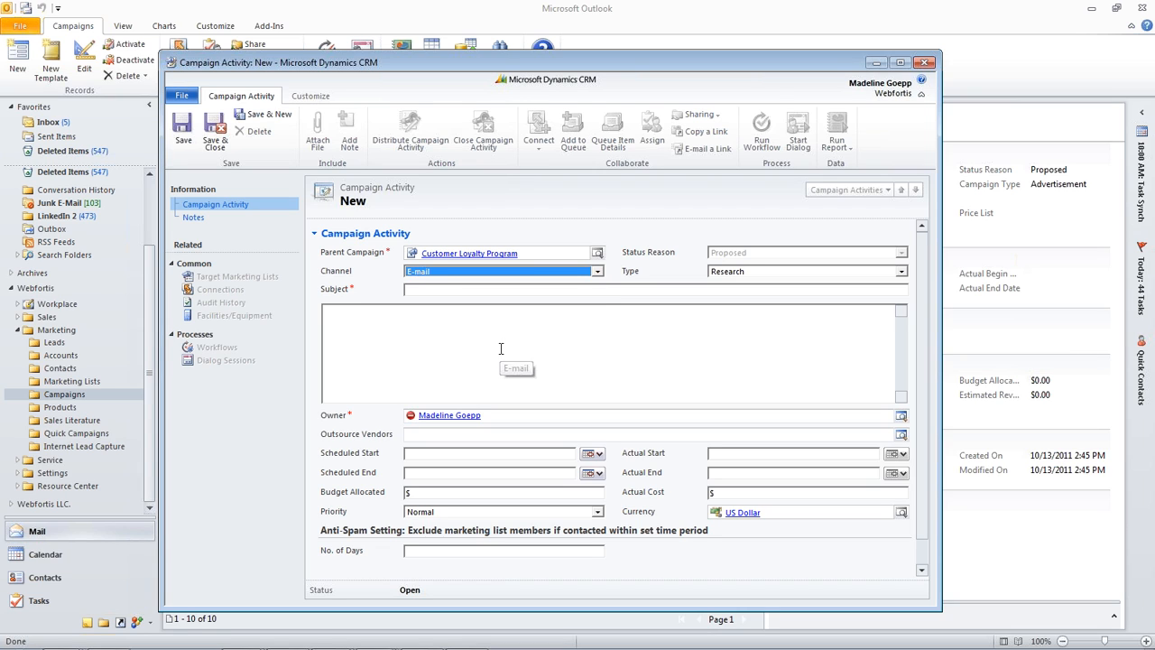
left_click(746, 273)
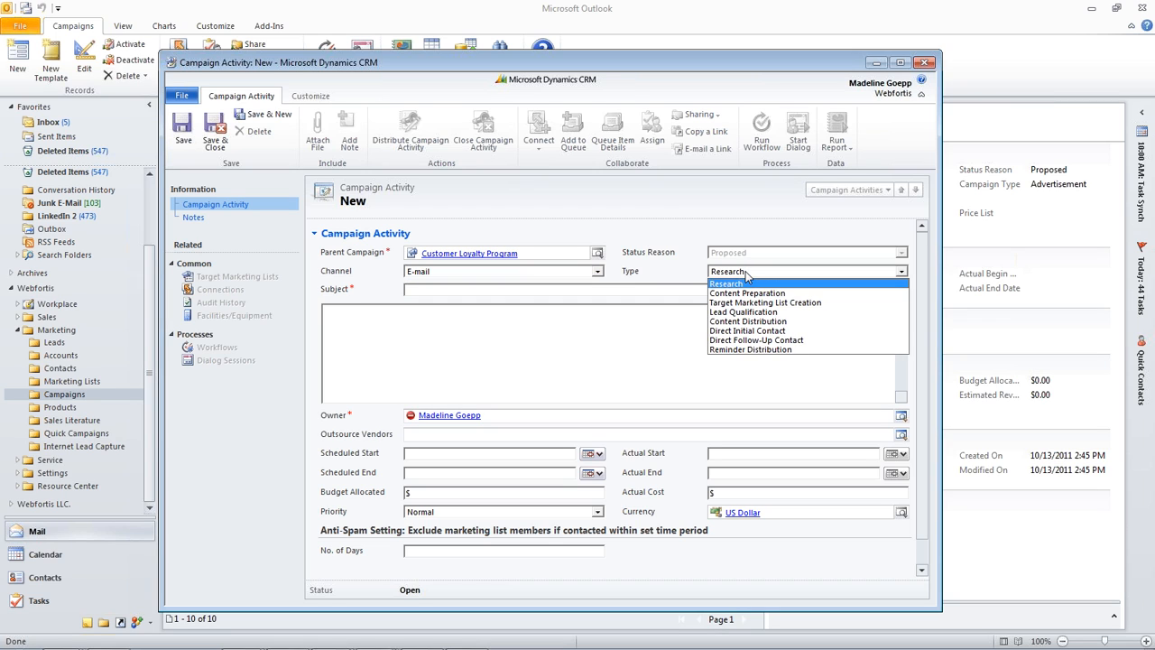
left_click(790, 323)
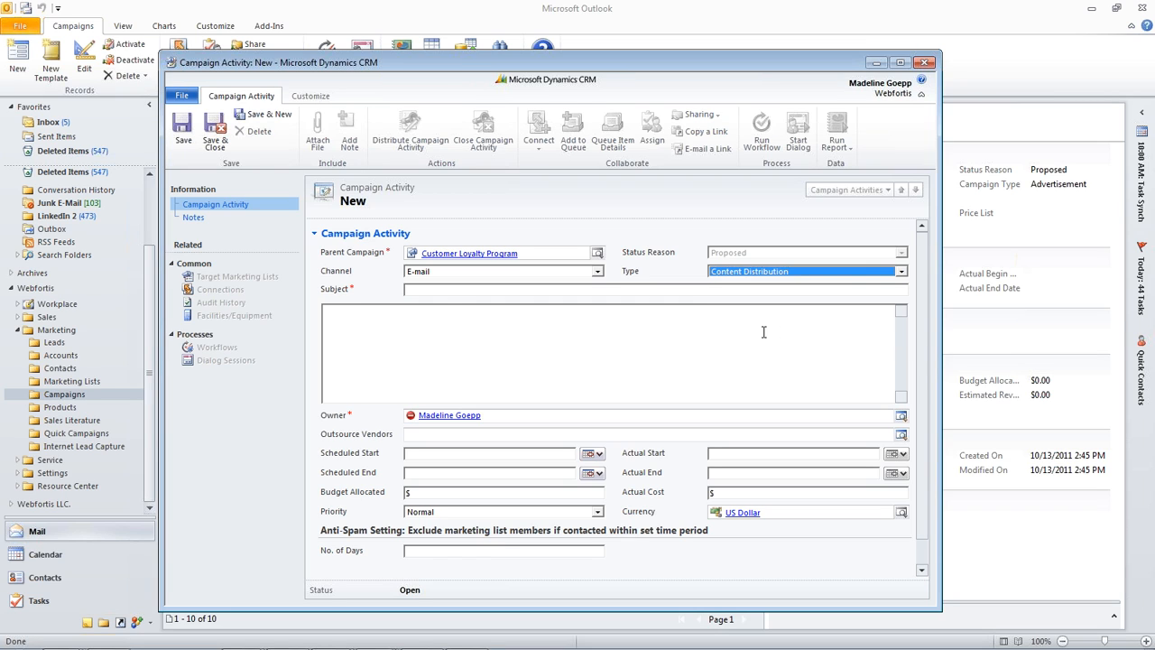
Enter the subject "Email about Customer Loyalty" and description "Email needs to be sent......" for the campaign activity and save it
left_click(442, 290)
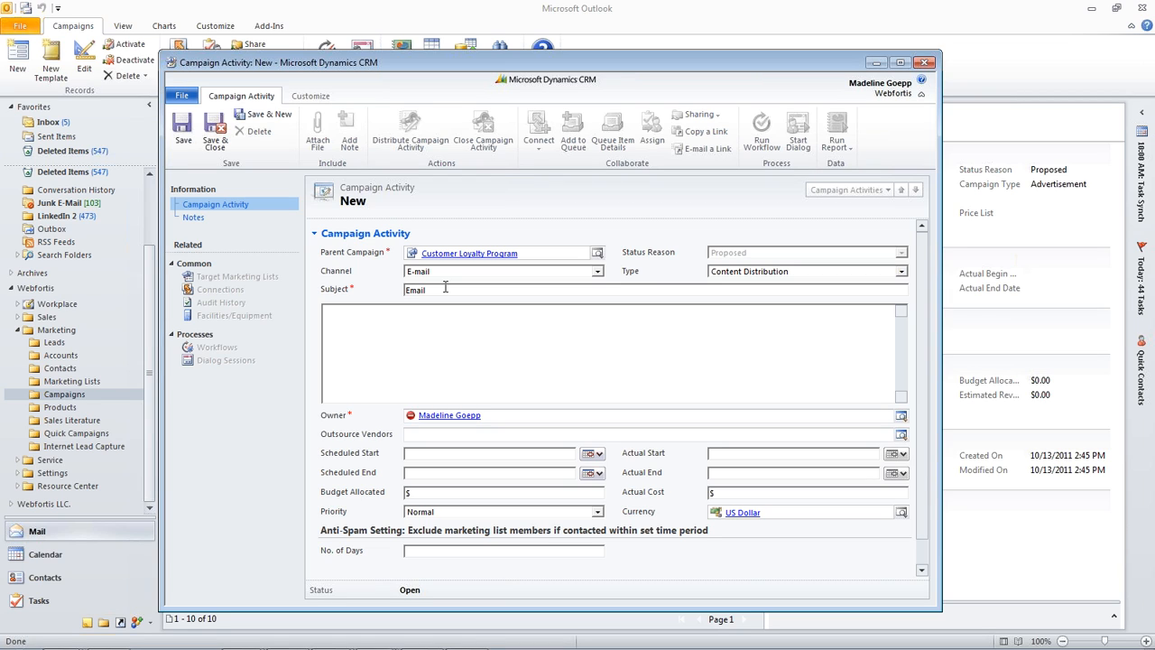
type("Email about Customer Loyalty")
left_click(442, 325)
type("Email needs to be sent......")
left_click(181, 125)
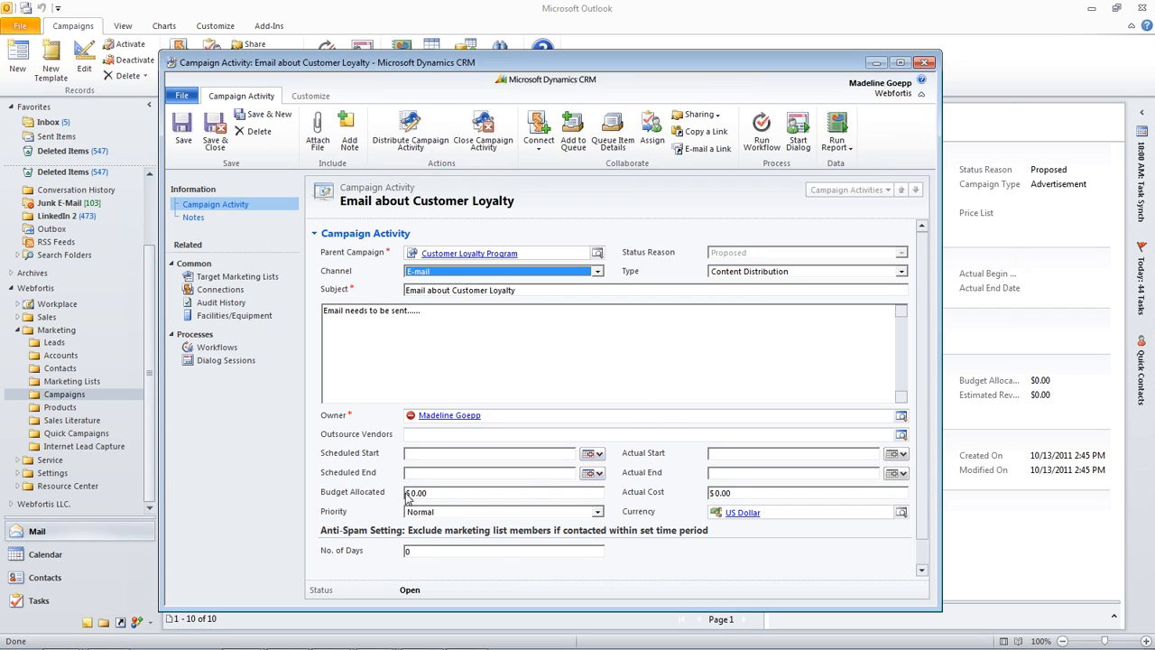
Look over the channel options available for the campaign activity and keep E-mail selected
left_click(549, 492)
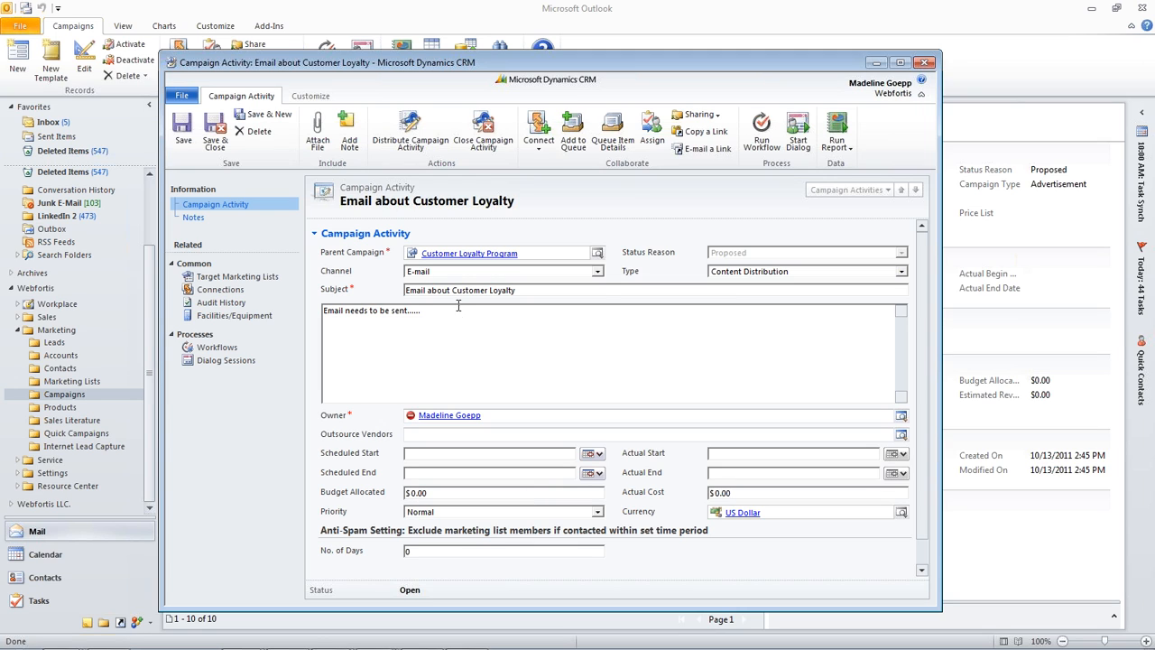
left_click(417, 272)
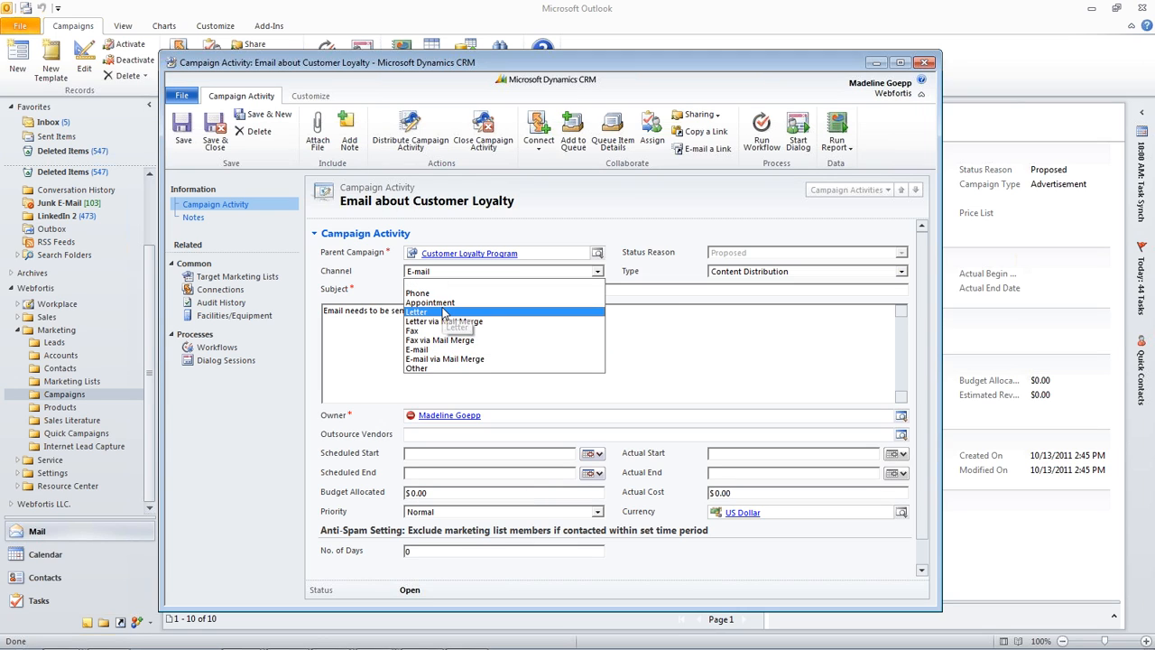
left_click(745, 386)
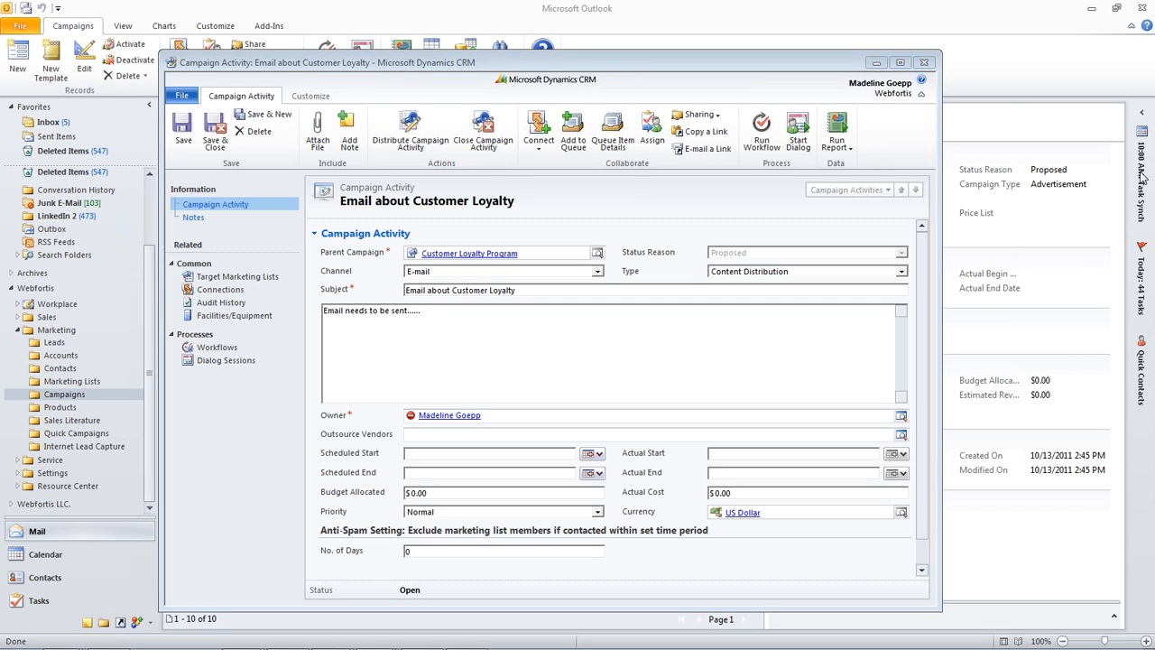
Set the activity's allocated budget to $5.00 and actual cost to $3.75, and save the changes
left_click(417, 493)
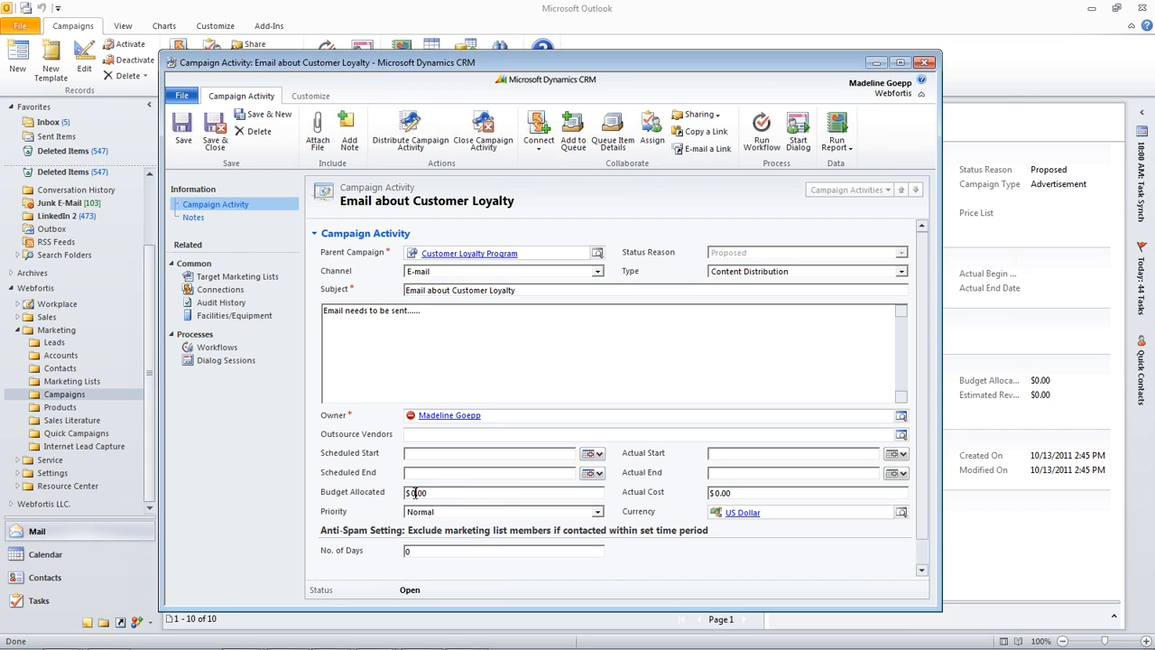
left_click(718, 493)
key("BackSpace")
key("BackSpace")
left_click(531, 350)
left_click(413, 131)
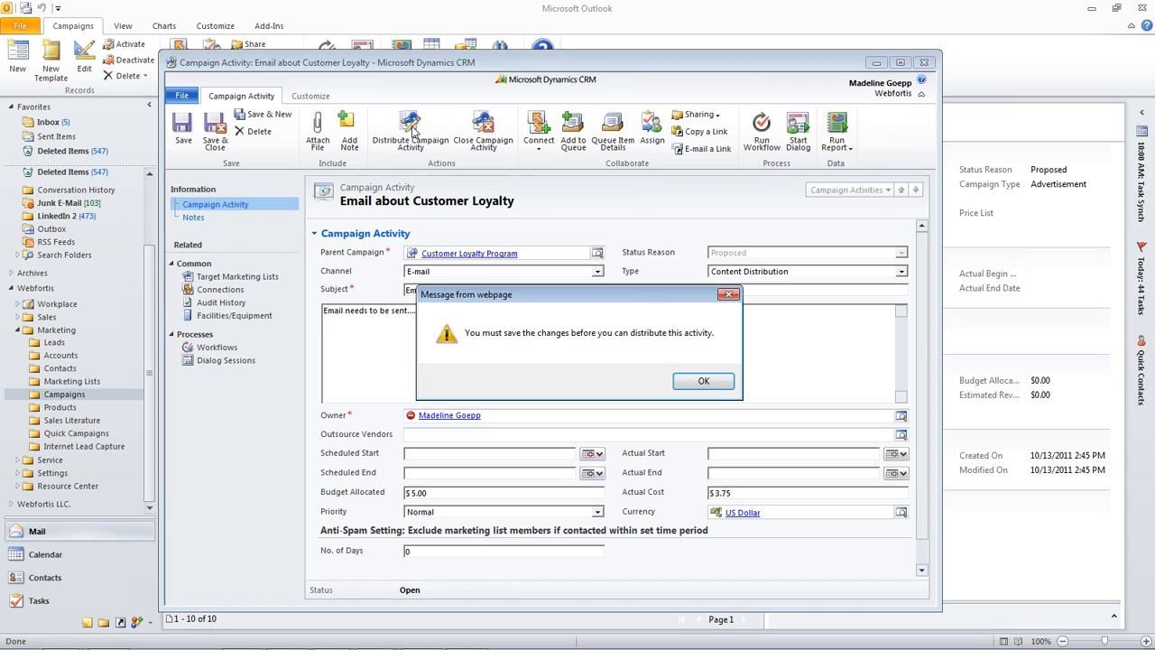
left_click(695, 383)
left_click(177, 129)
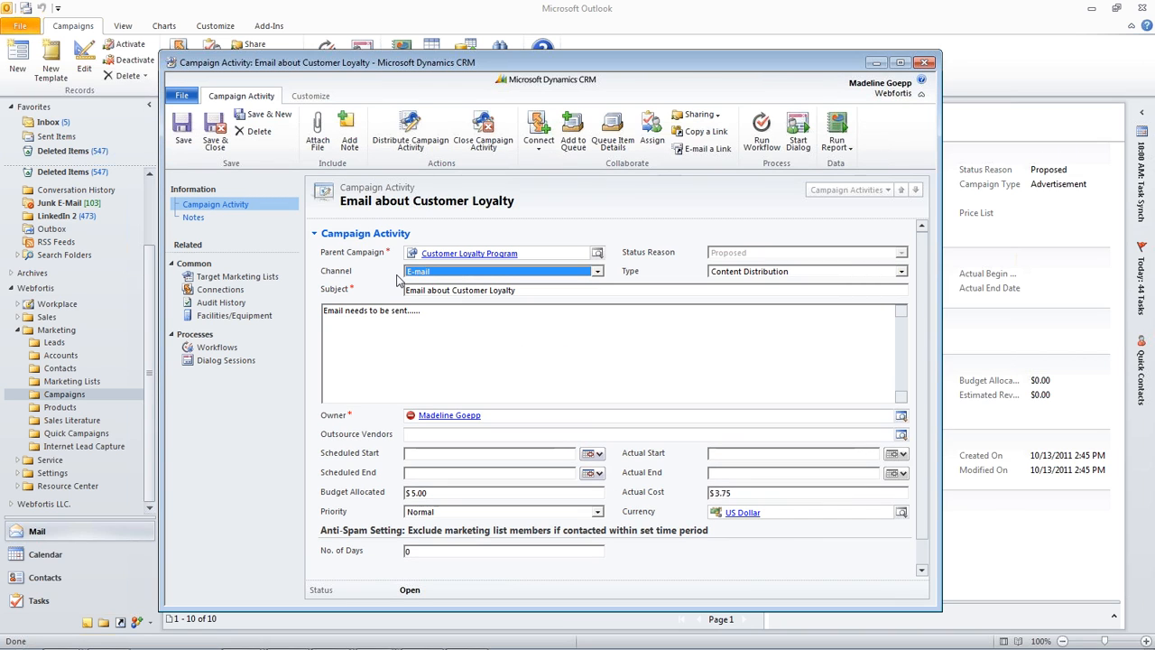
Write the distribution e-mail with subject "Customer Loyalty" and body "If you are our customer for more than 6 mo you recieve 10% off of Product A"
left_click(405, 132)
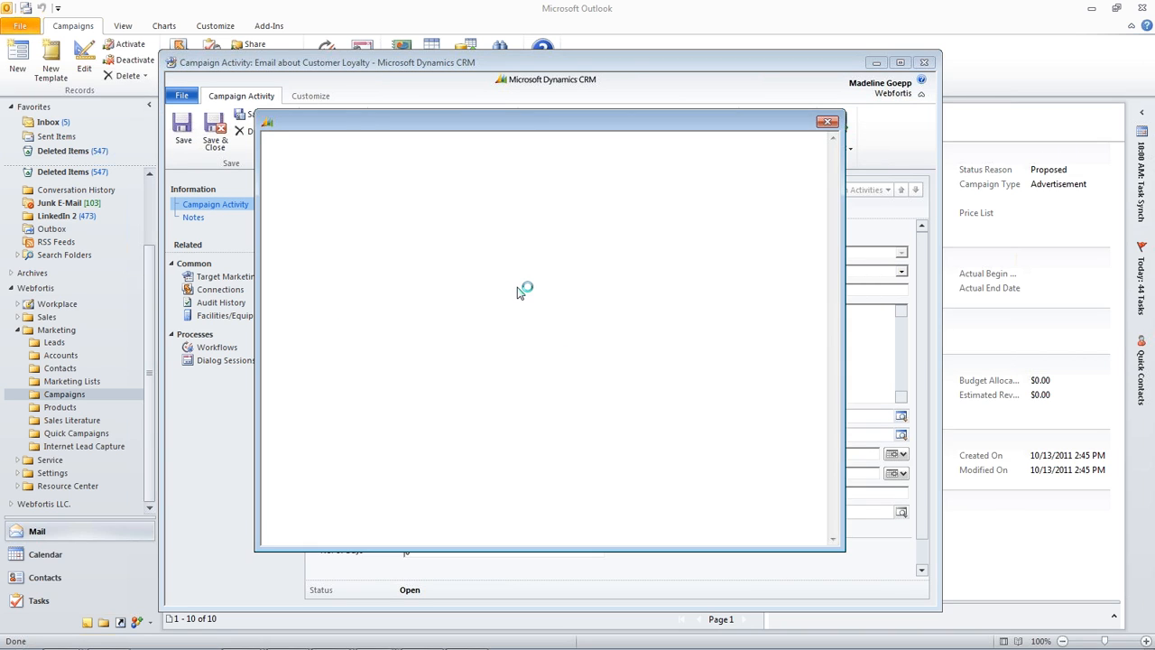
left_click(399, 313)
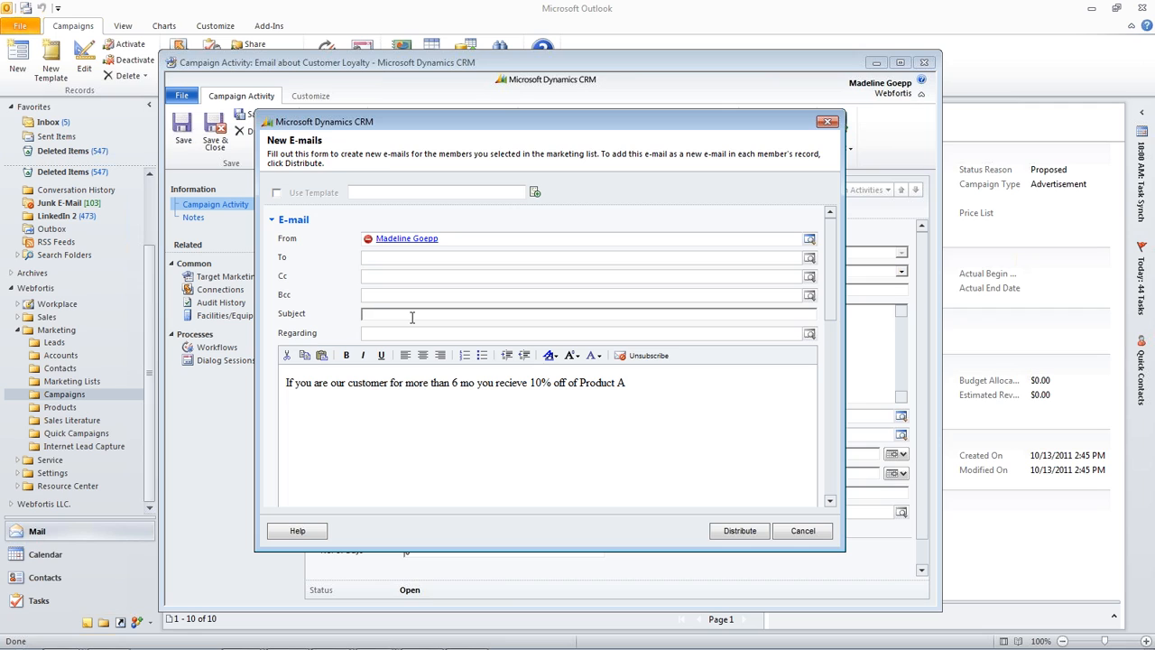
type("Customer Loyalty")
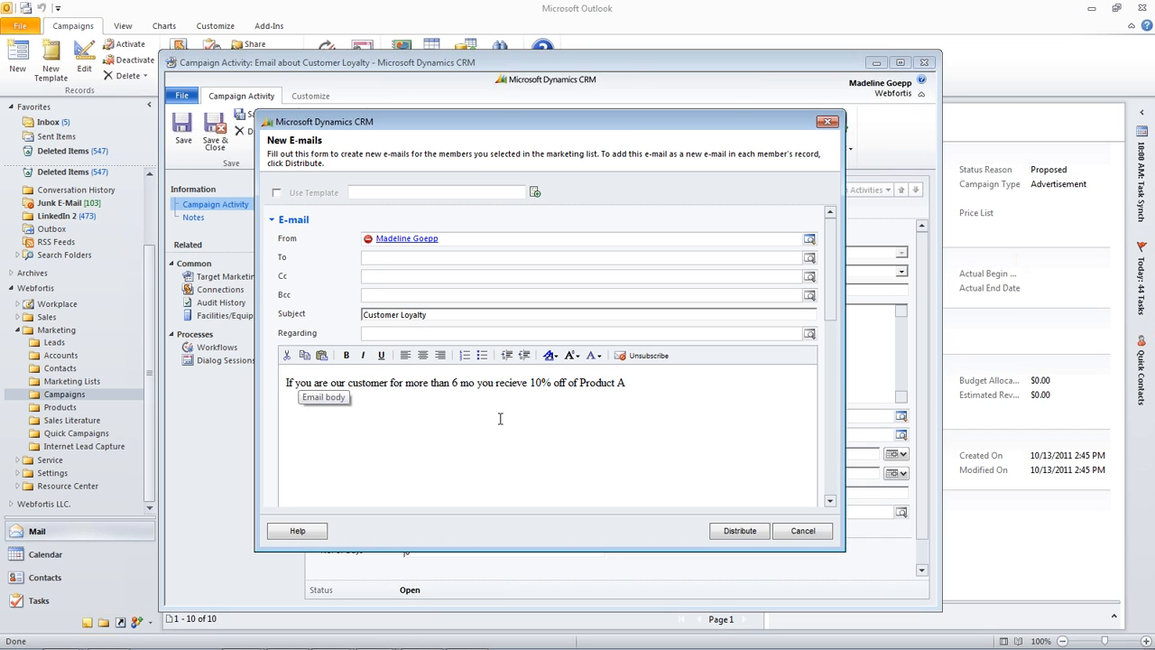
left_click(277, 193)
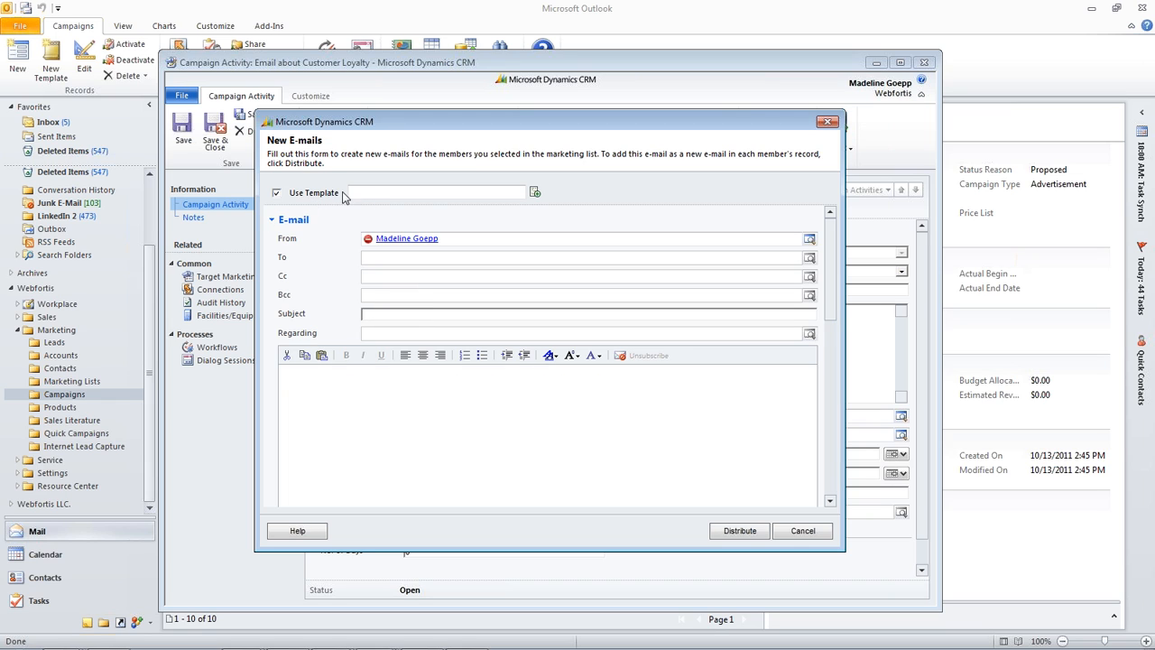
left_click(277, 194)
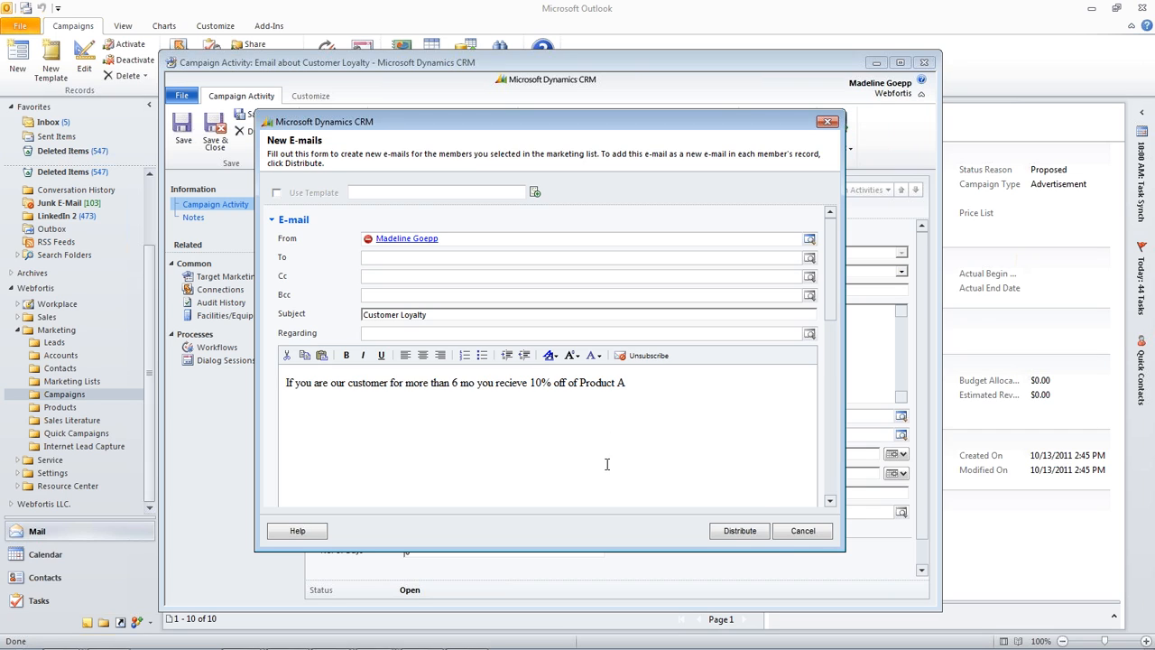
Distribute the e-mail to the target marketing lists with "I will own the new E-mail Messages" as the ownership option
left_click(739, 532)
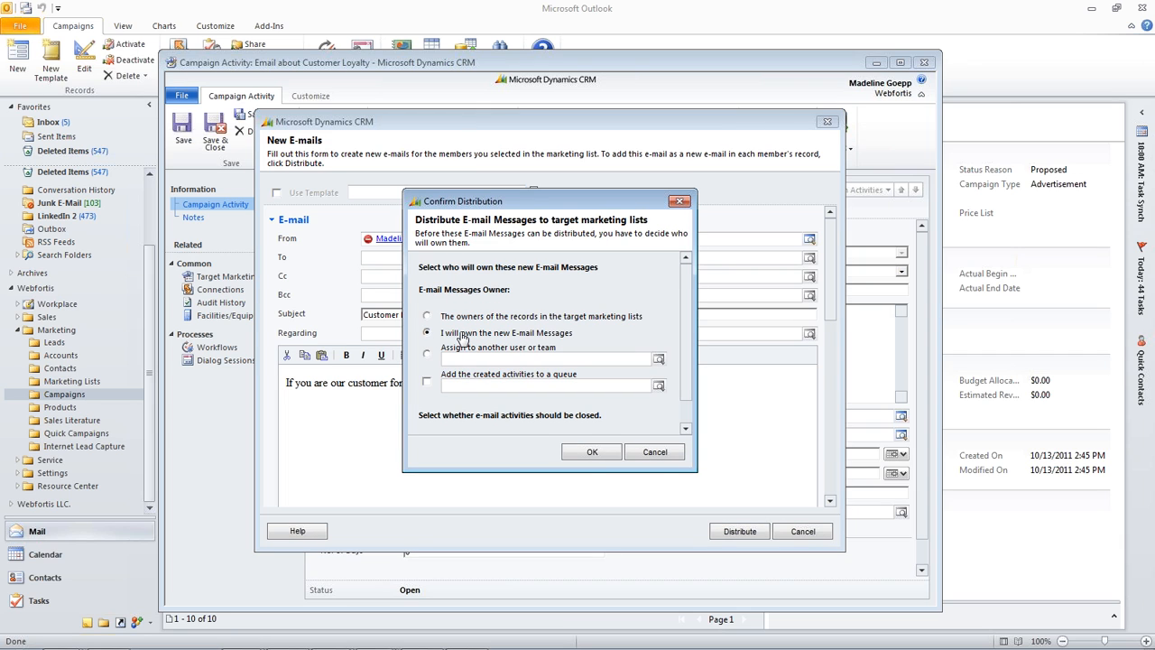
left_click(458, 316)
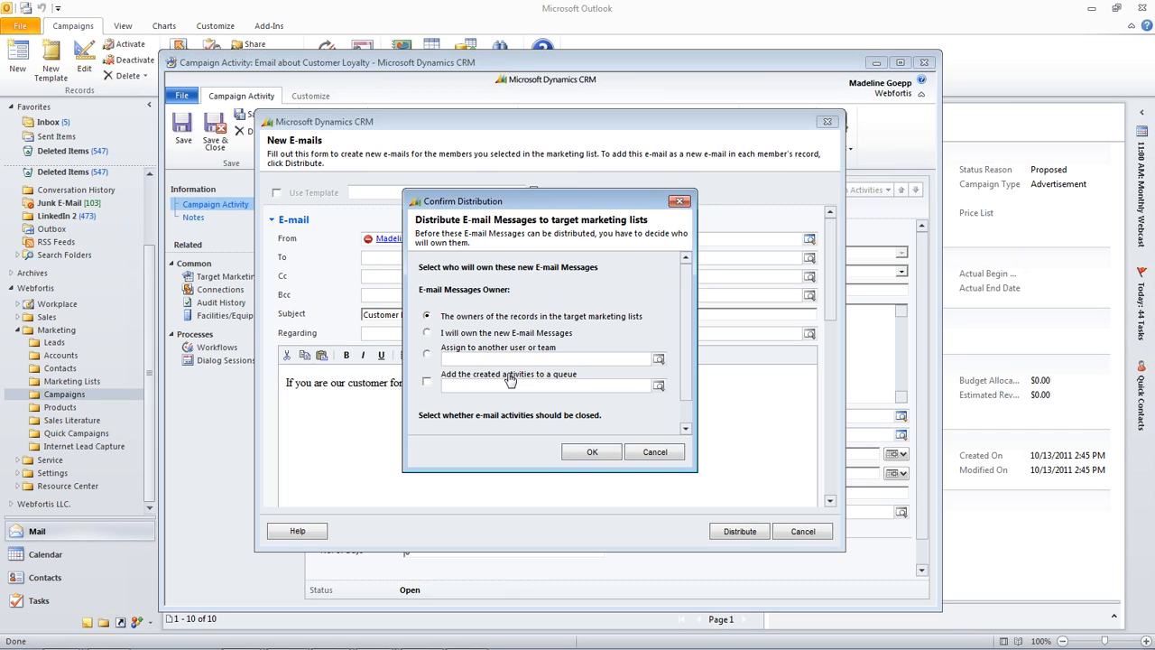
left_click(426, 333)
left_click(426, 353)
left_click(426, 332)
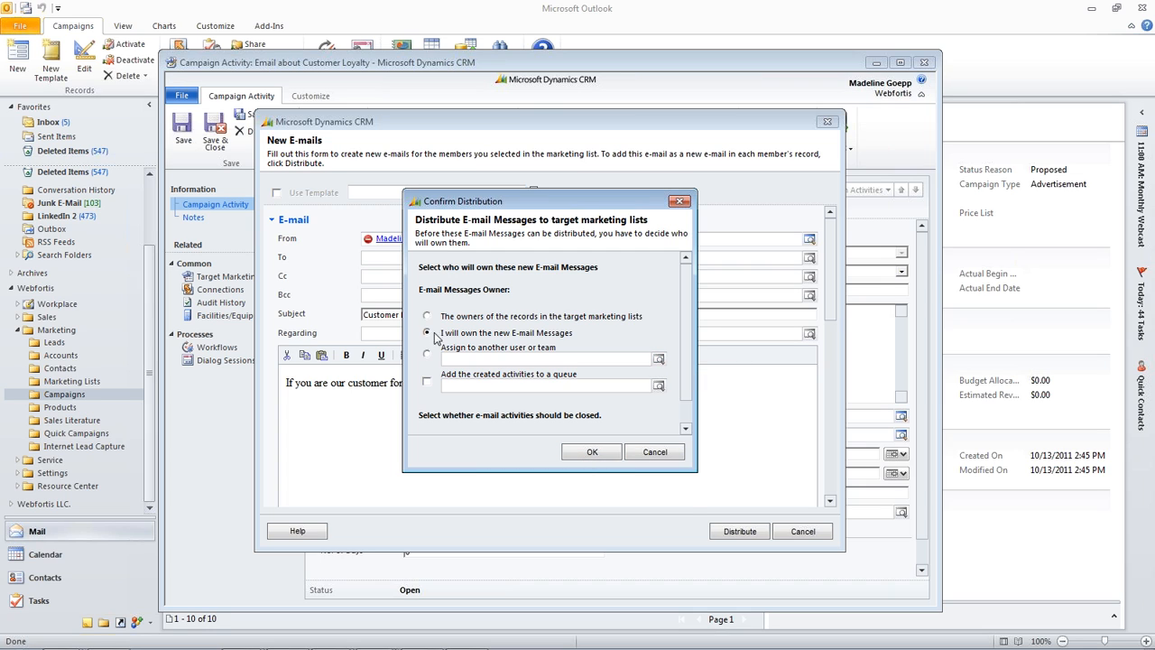
left_click(591, 453)
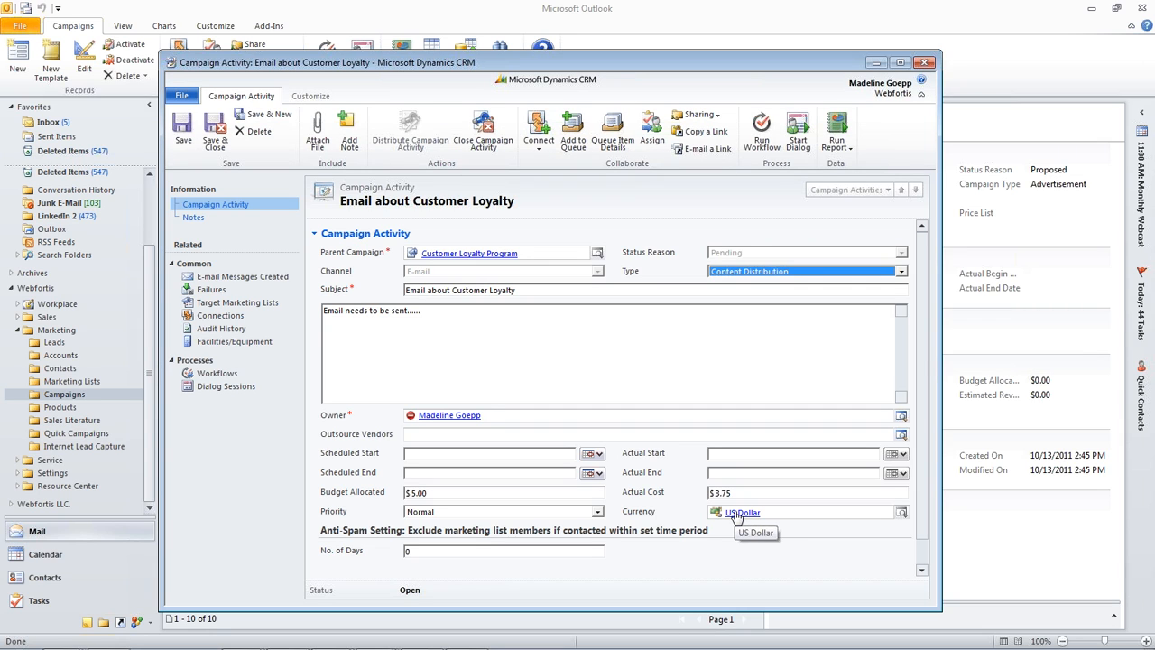
Look at the status options for closing the campaign activity and dismiss the closing dialog without applying one
left_click(496, 147)
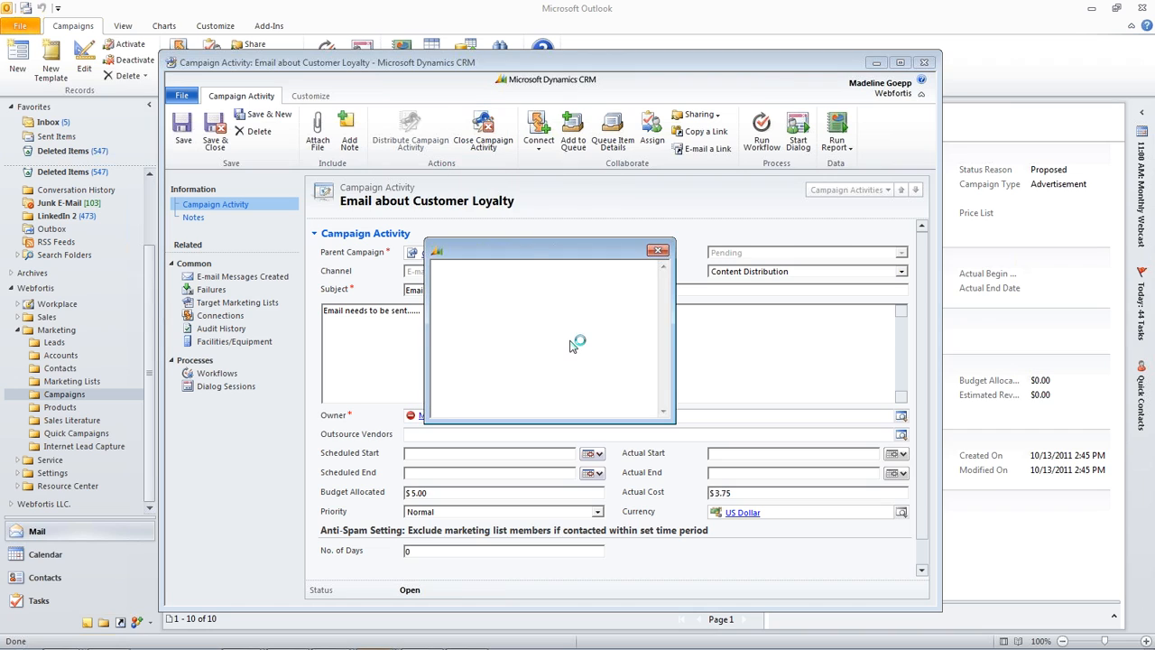
left_click(574, 328)
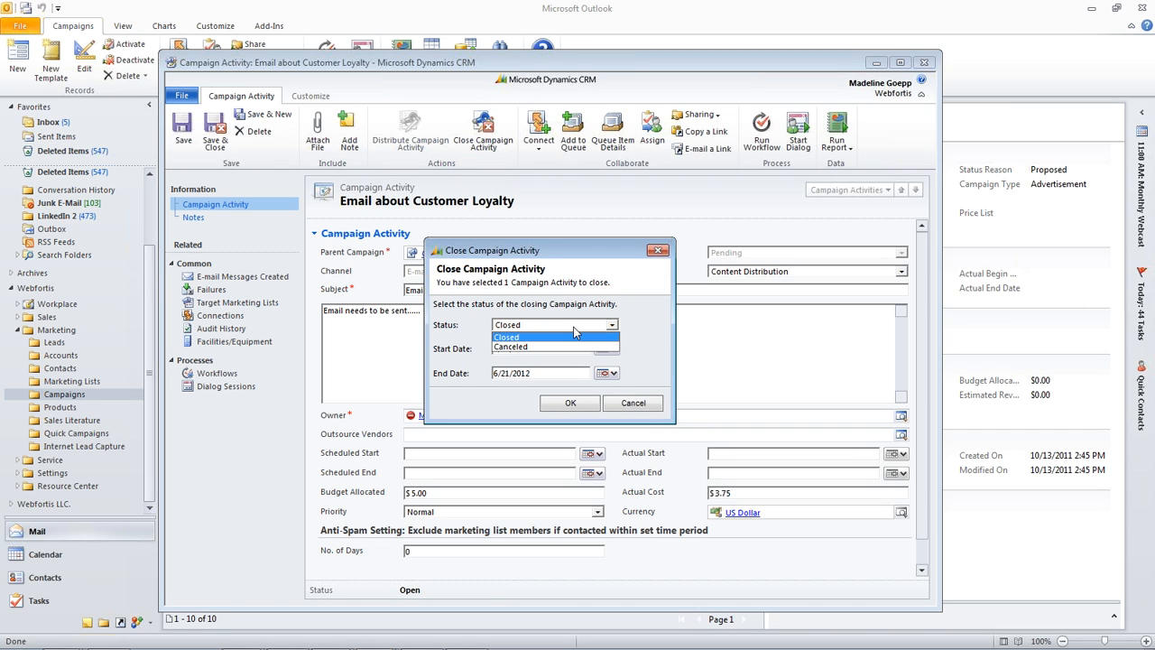
left_click(657, 250)
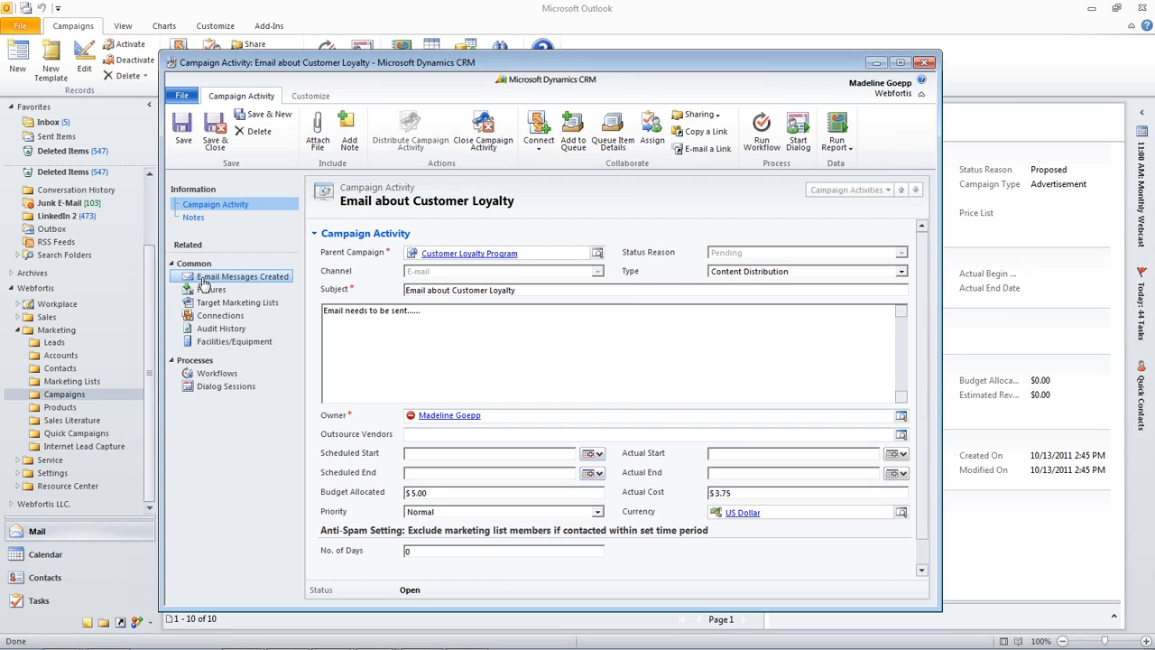
Review the e-mail messages created, failures and target marketing lists of the distributed campaign activity, and close the activity
left_click(212, 292)
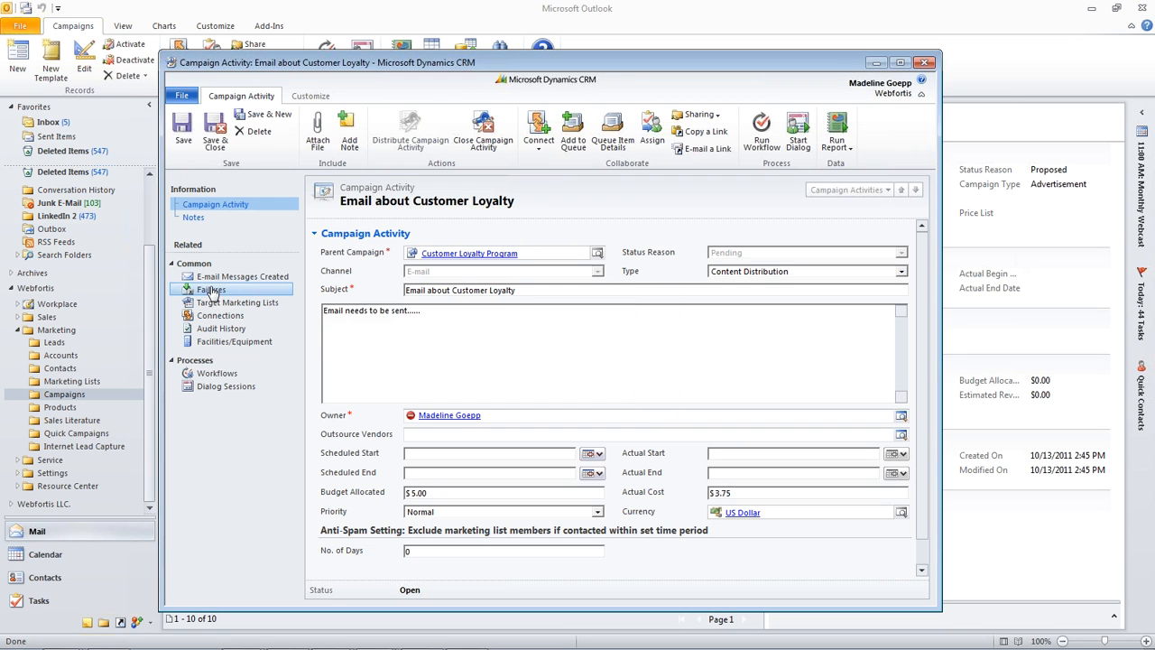
left_click(201, 278)
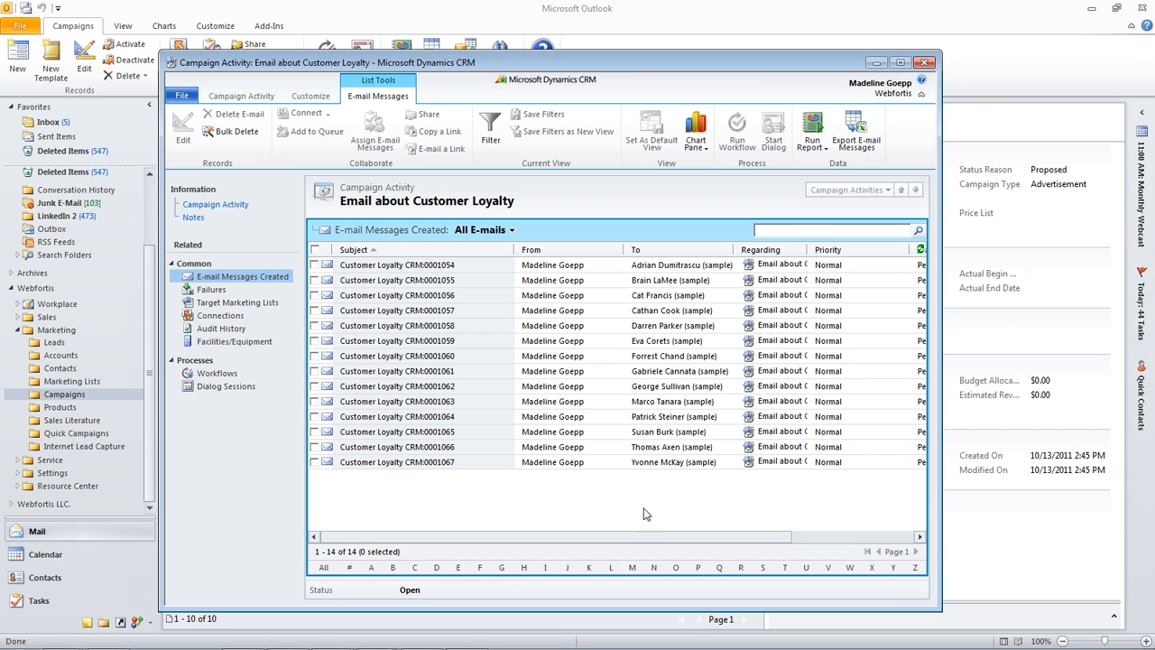
left_click_drag(639, 536, 786, 531)
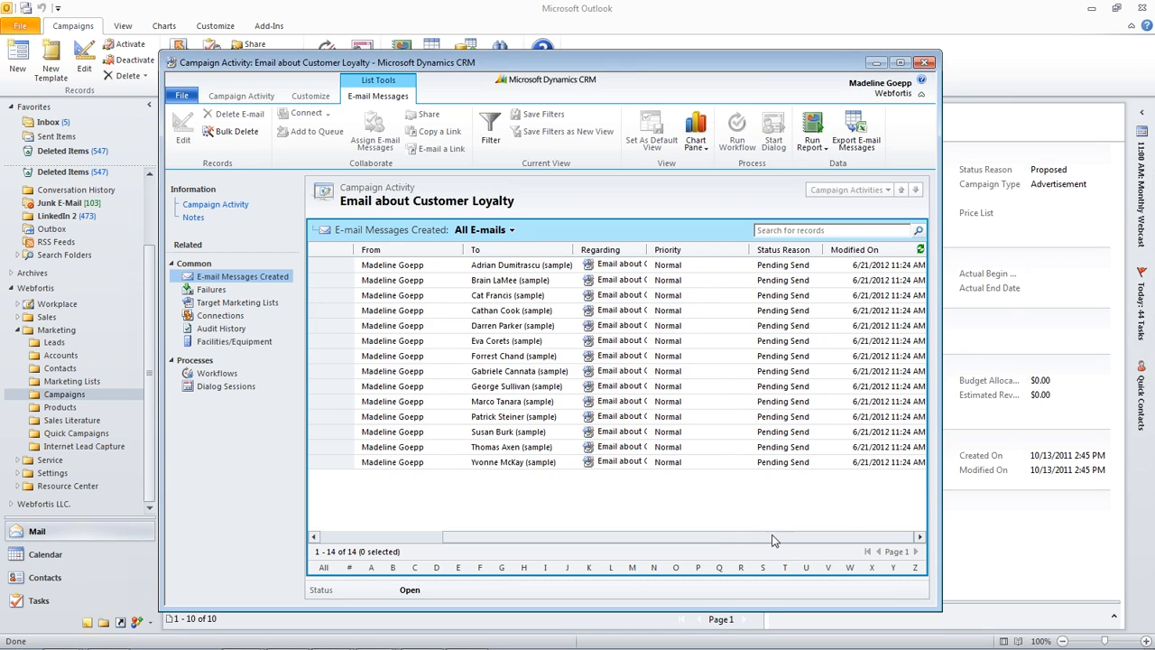
left_click_drag(693, 536, 505, 534)
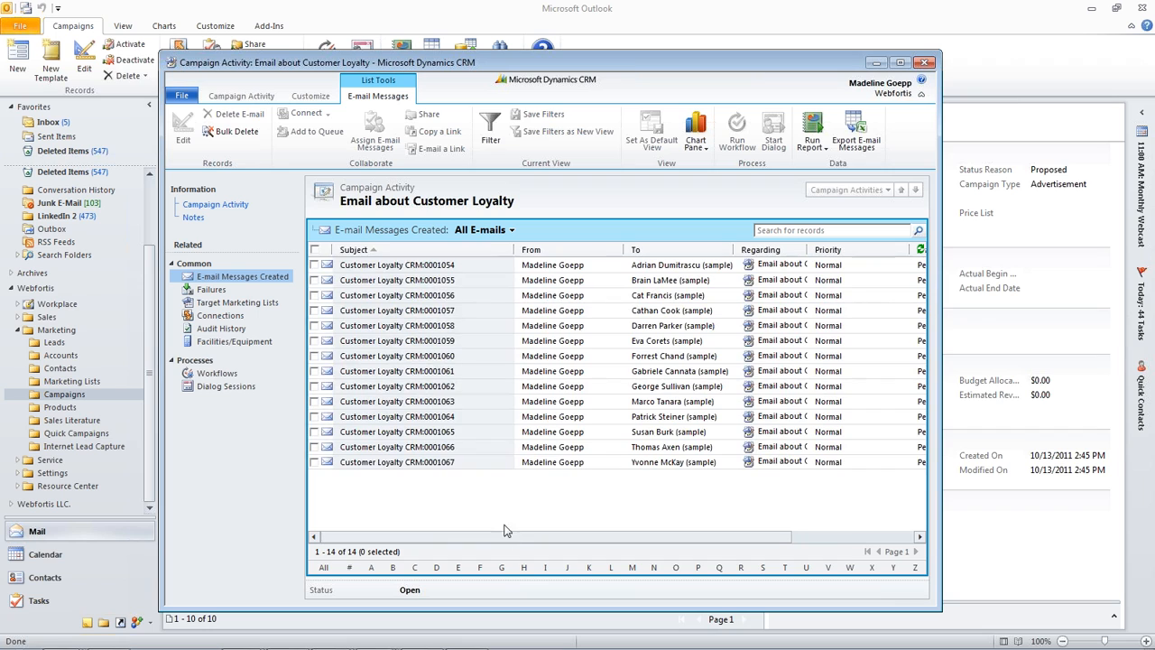
left_click(211, 291)
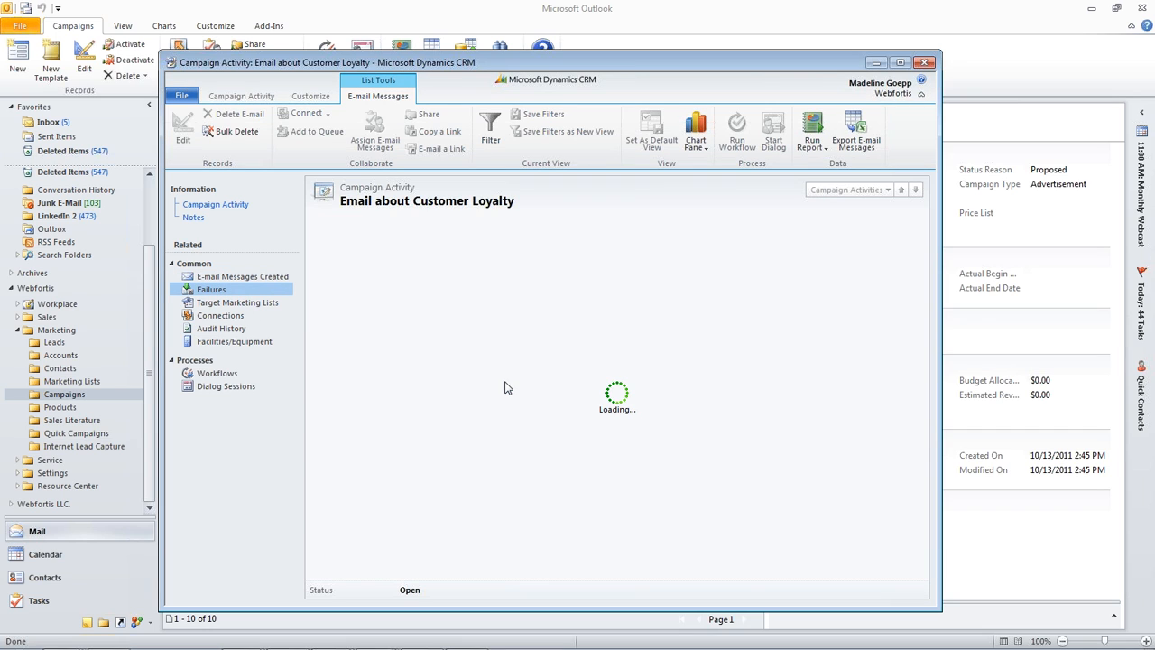
left_click(249, 305)
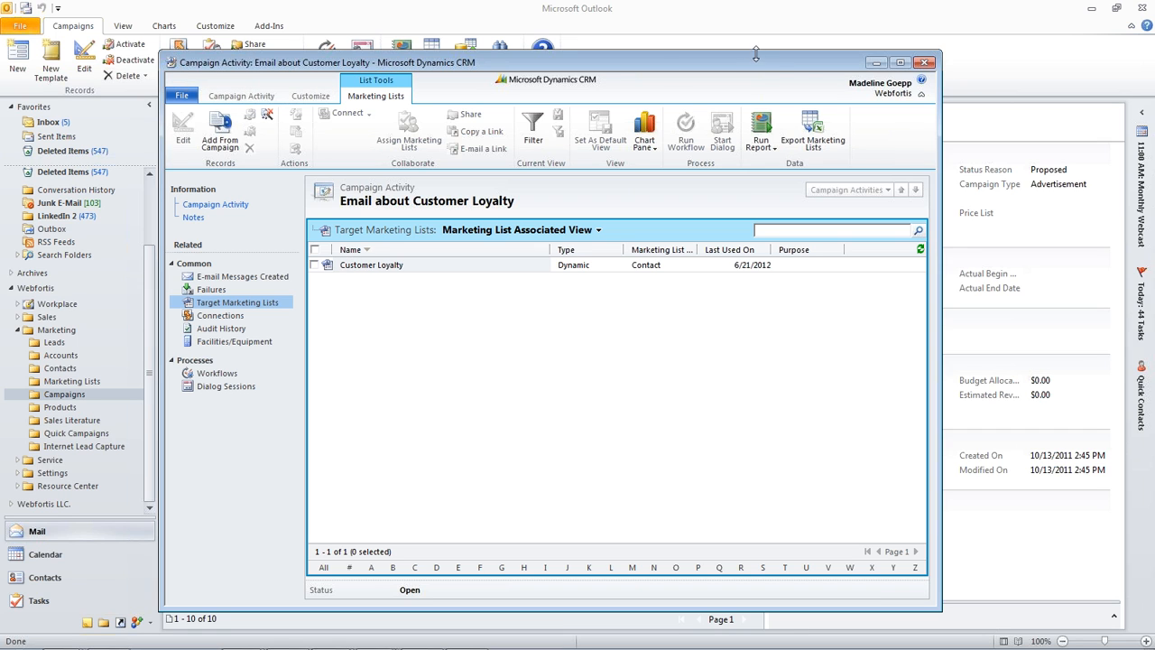
left_click_drag(755, 60, 684, 61)
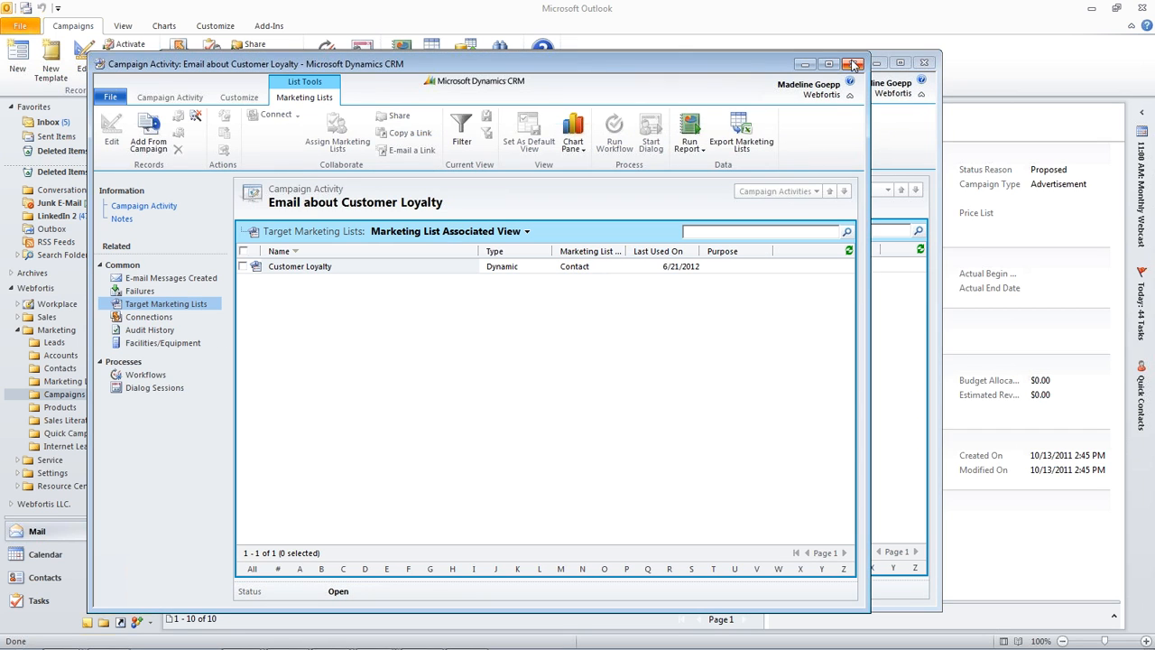
left_click(853, 64)
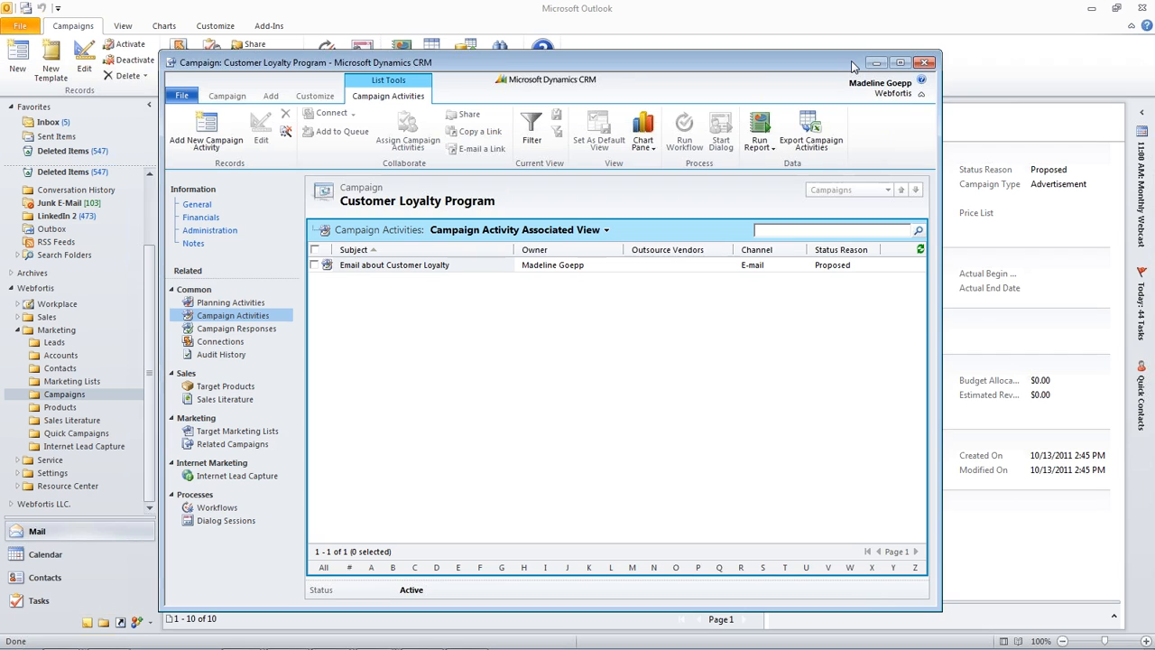
Create a new campaign response for the Customer Loyalty Program with the response code Interested
left_click(221, 331)
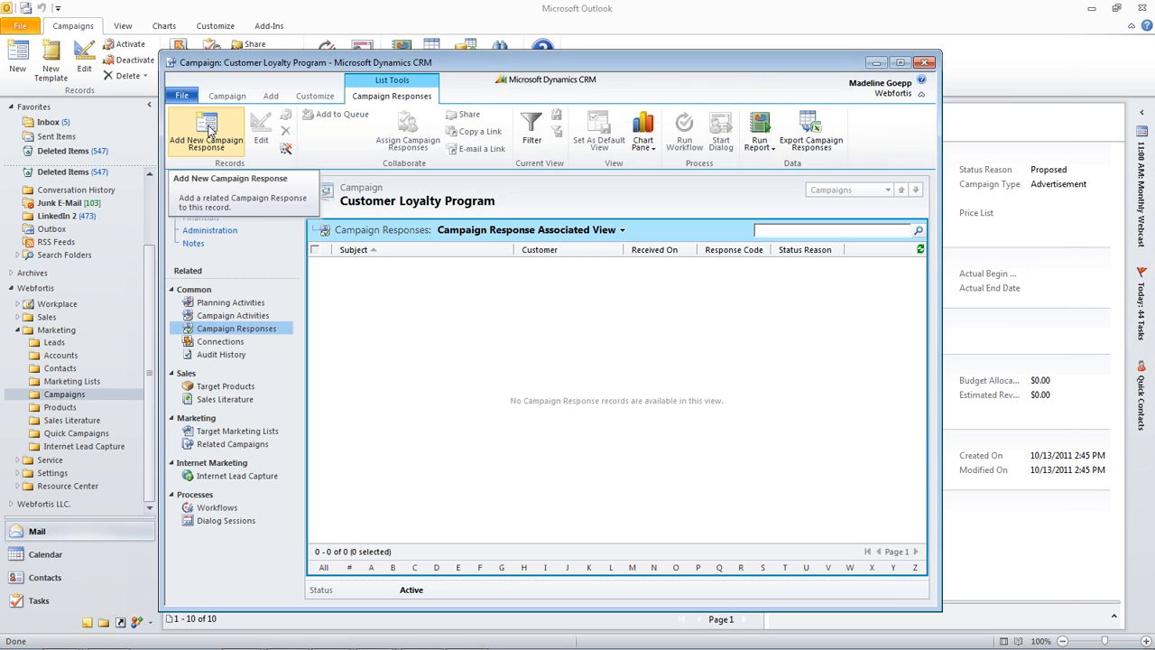
left_click(209, 131)
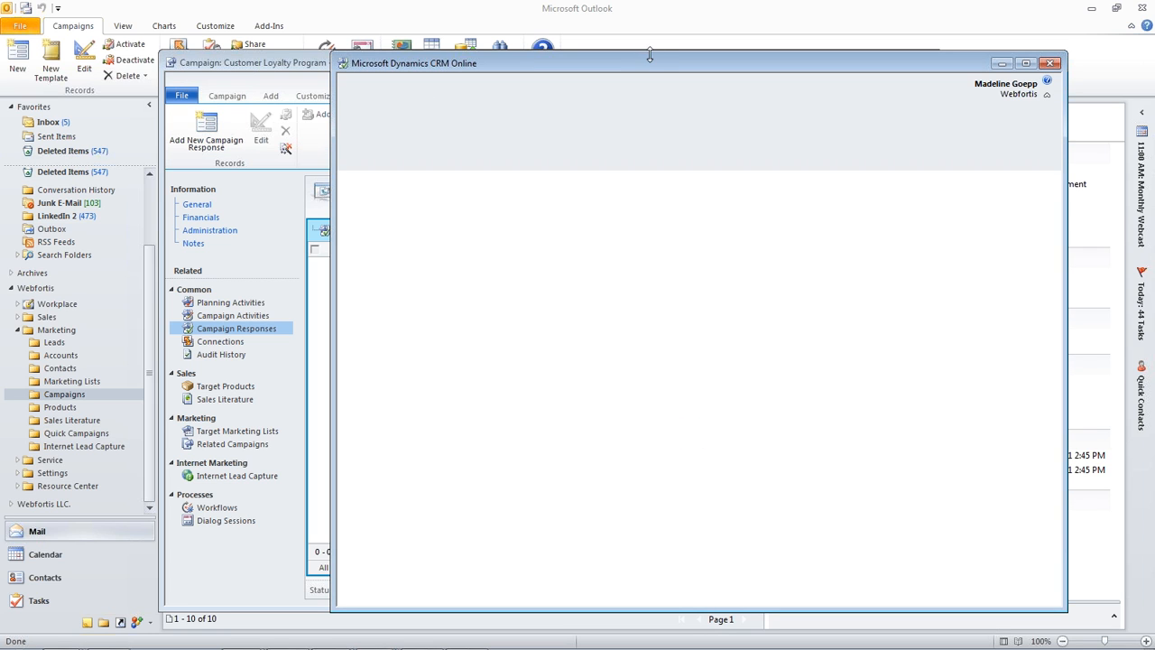
left_click_drag(656, 59, 453, 68)
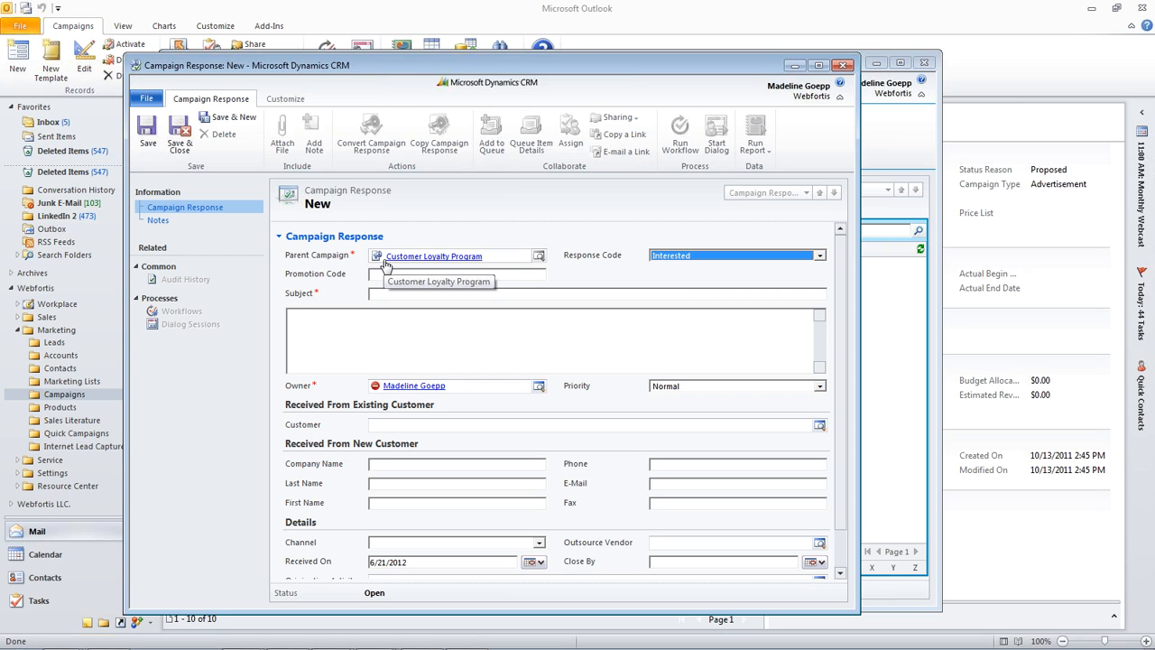
left_click(693, 257)
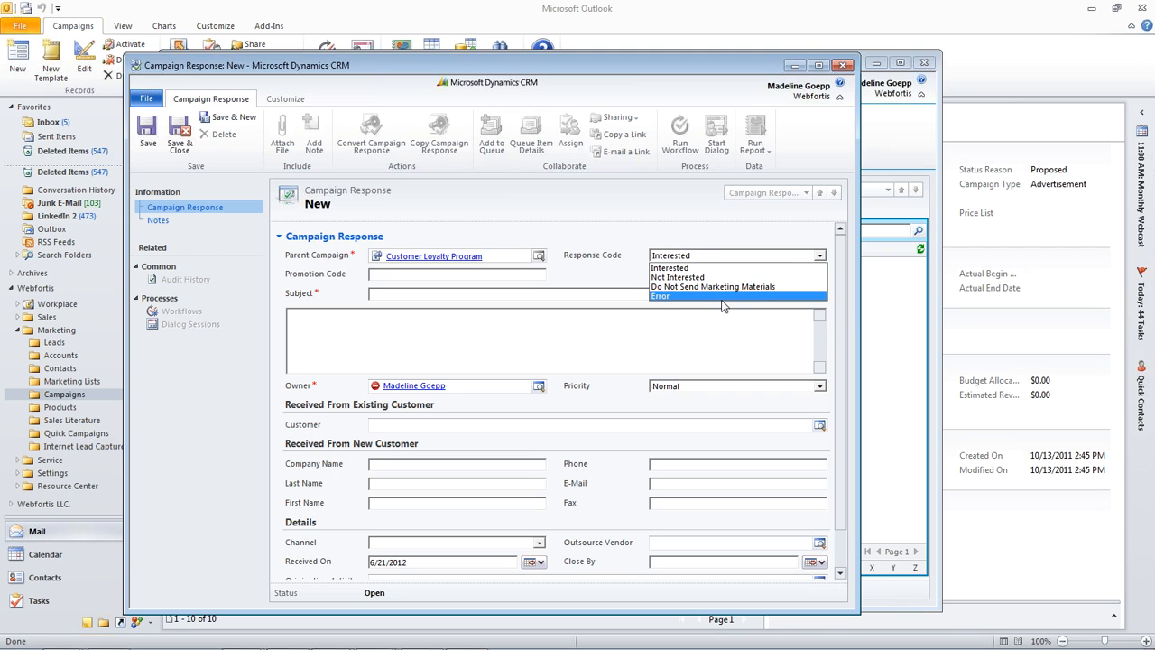
left_click(692, 269)
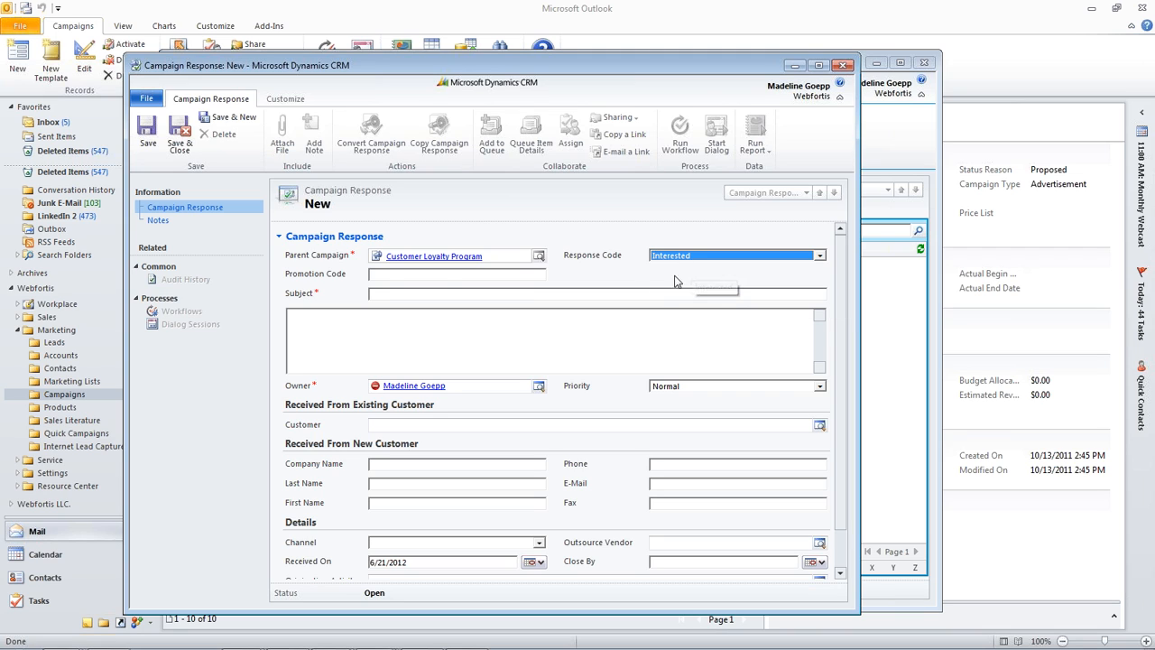
Give the response the subject "Wants to know more", a placeholder description of dots and Normal priority
left_click(493, 289)
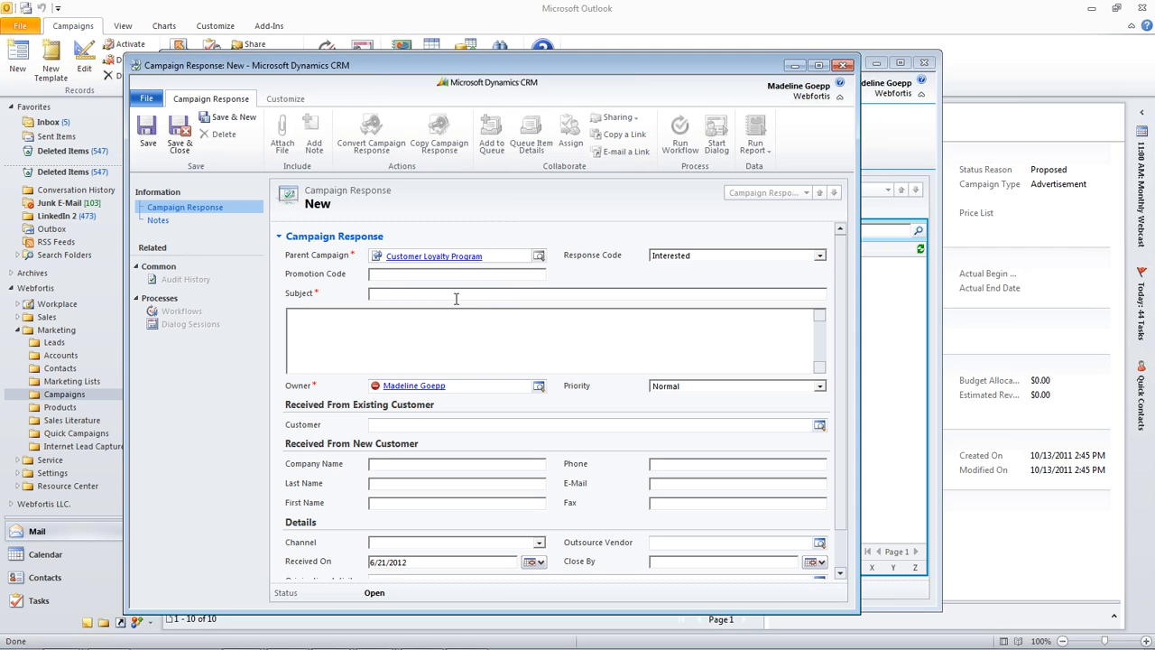
type("Wants to know more")
key("Tab")
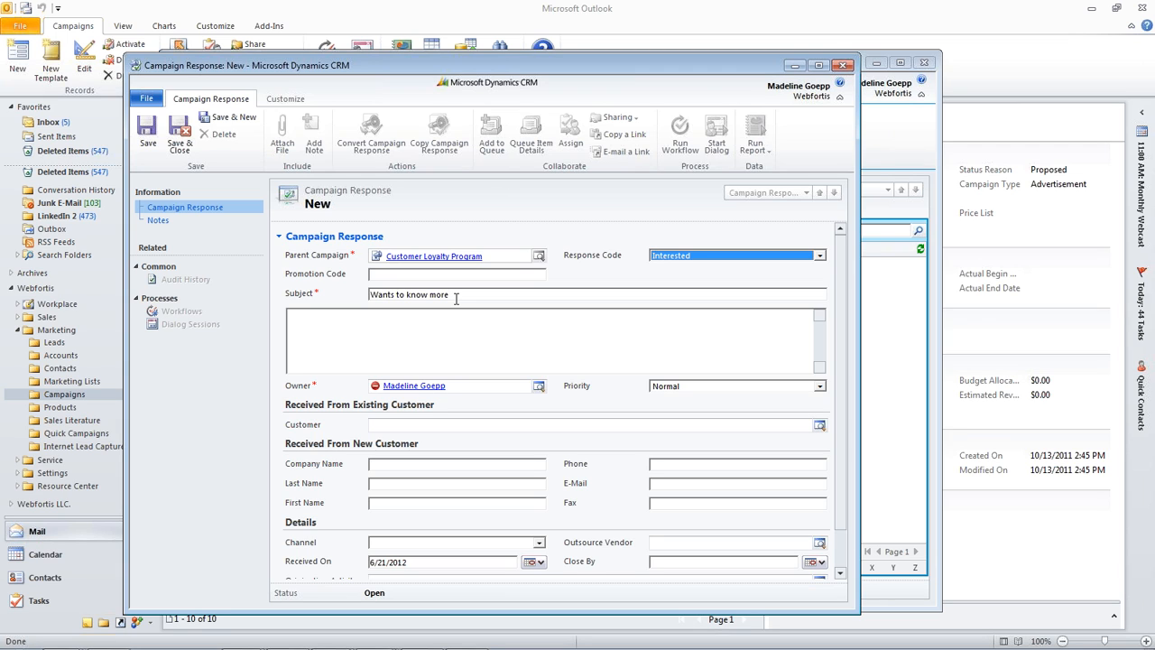
left_click(418, 340)
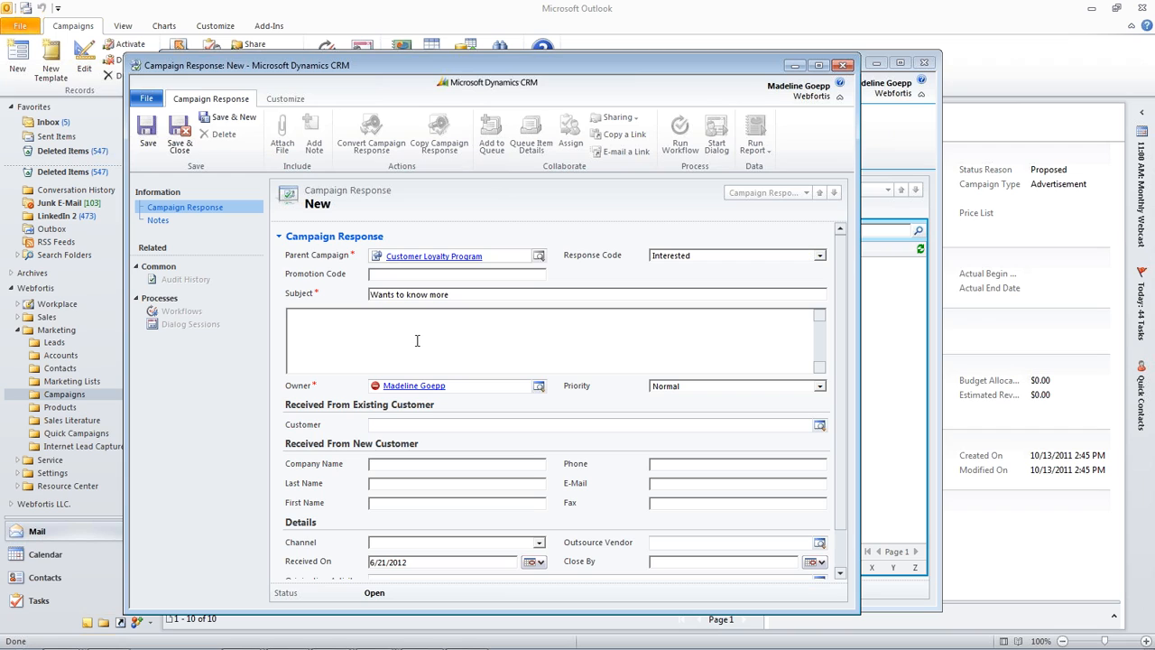
type(".....")
left_click(671, 394)
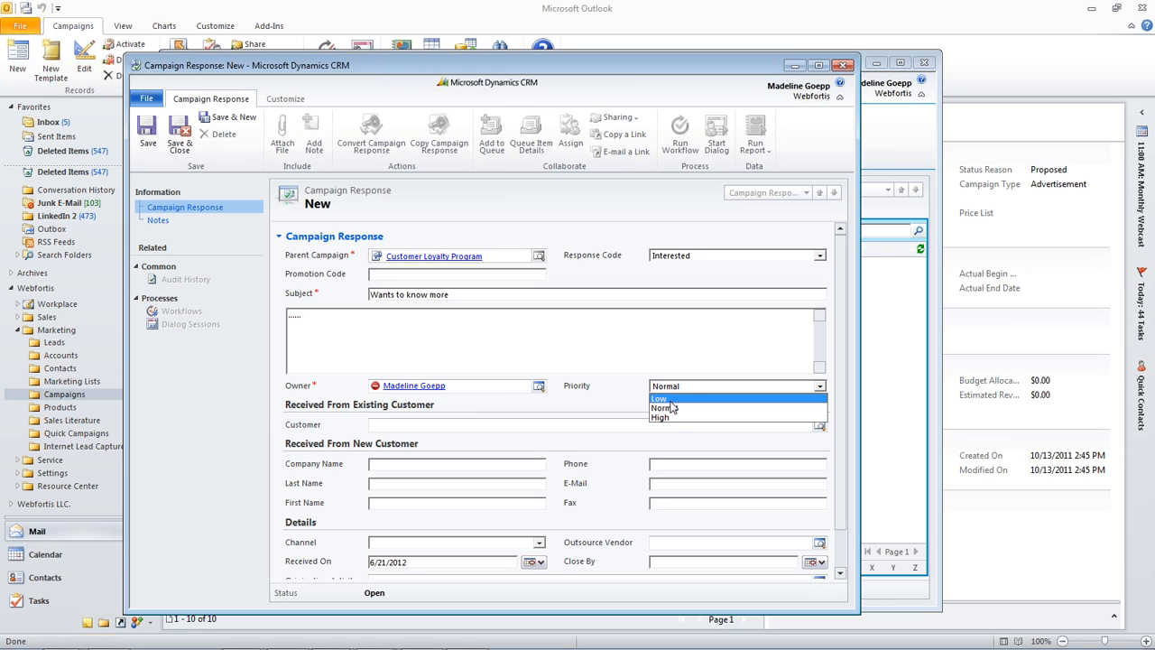
left_click(672, 410)
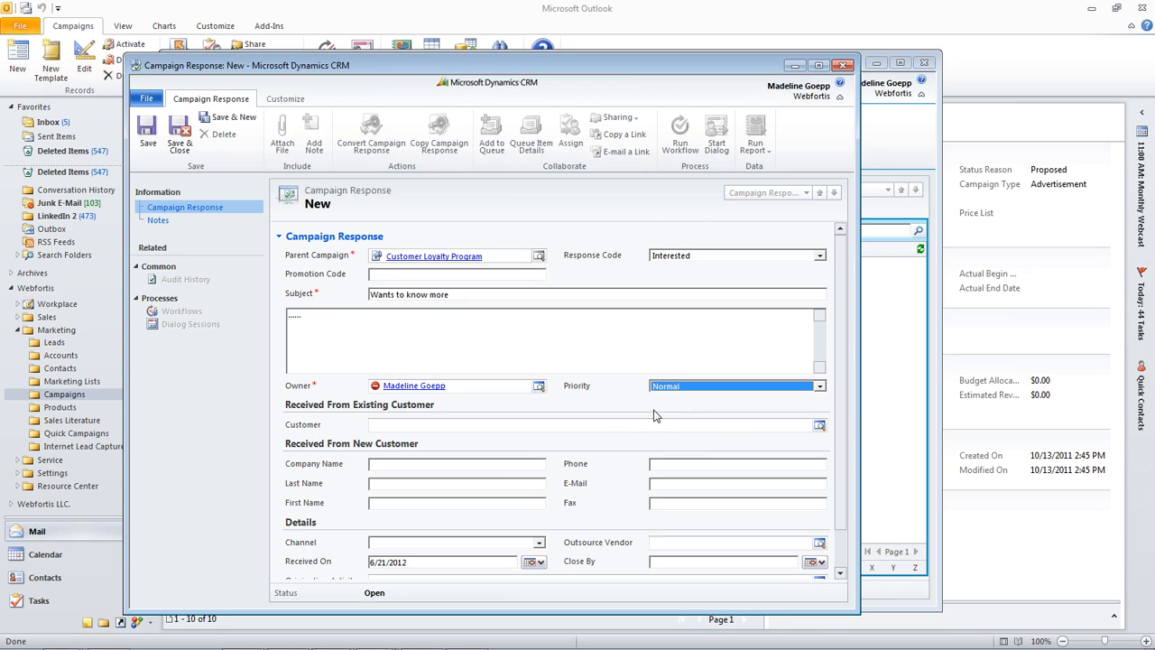
Set the response's existing customer to the sample contact whose parent customer is Affordable Equipment
left_click(819, 426)
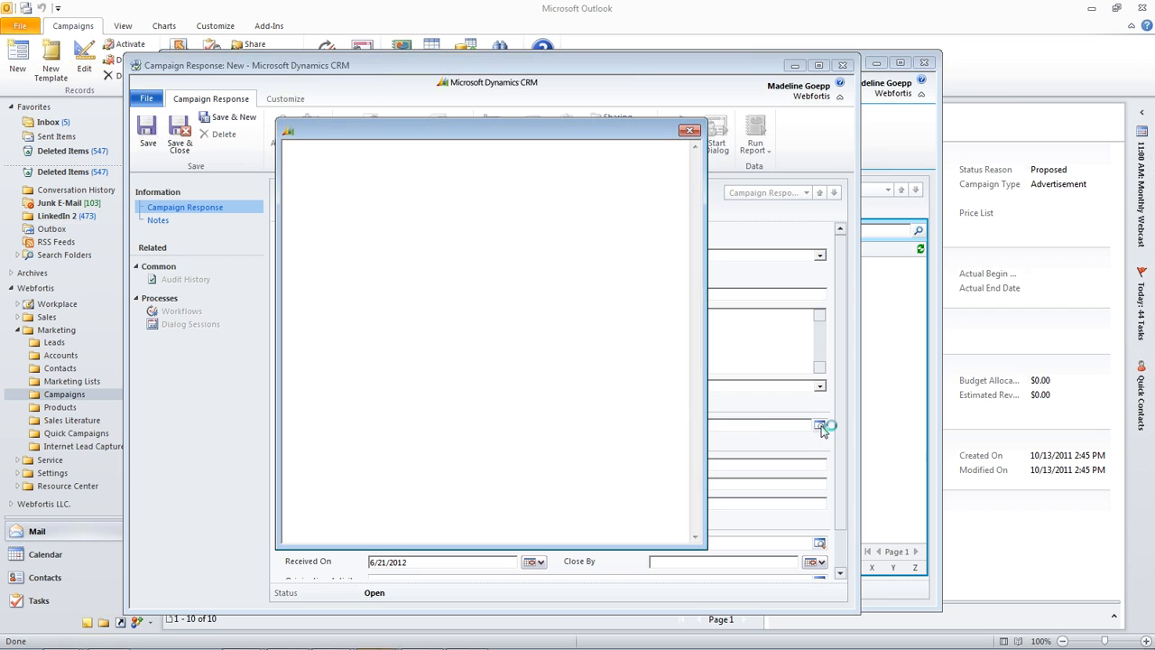
left_click(443, 199)
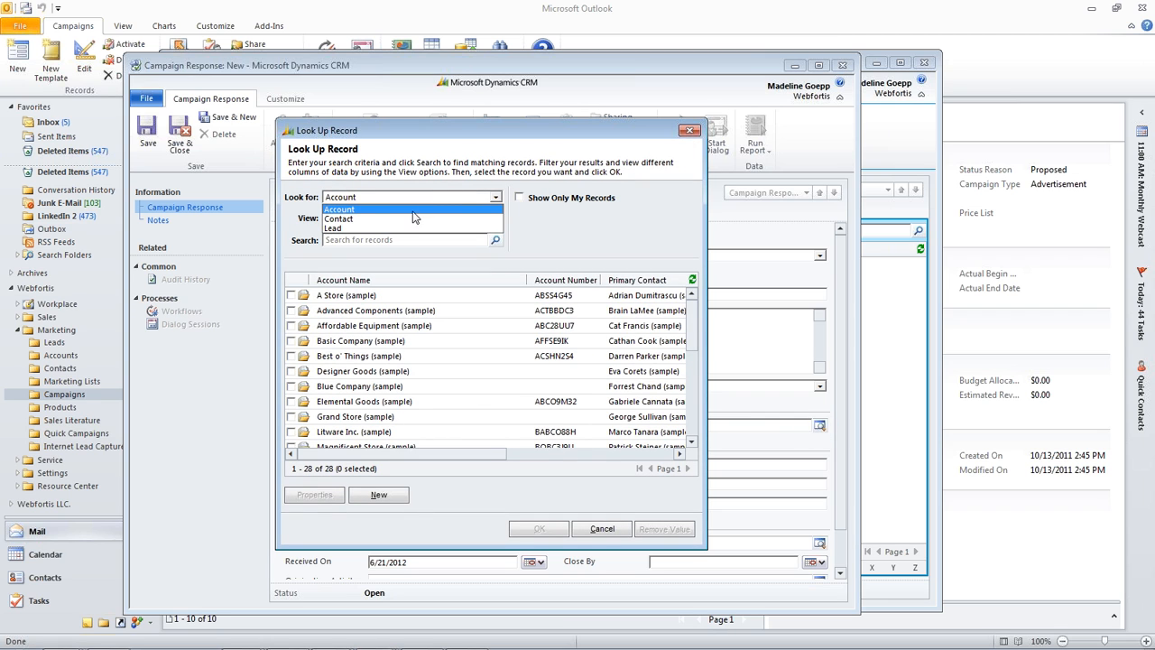
left_click(343, 220)
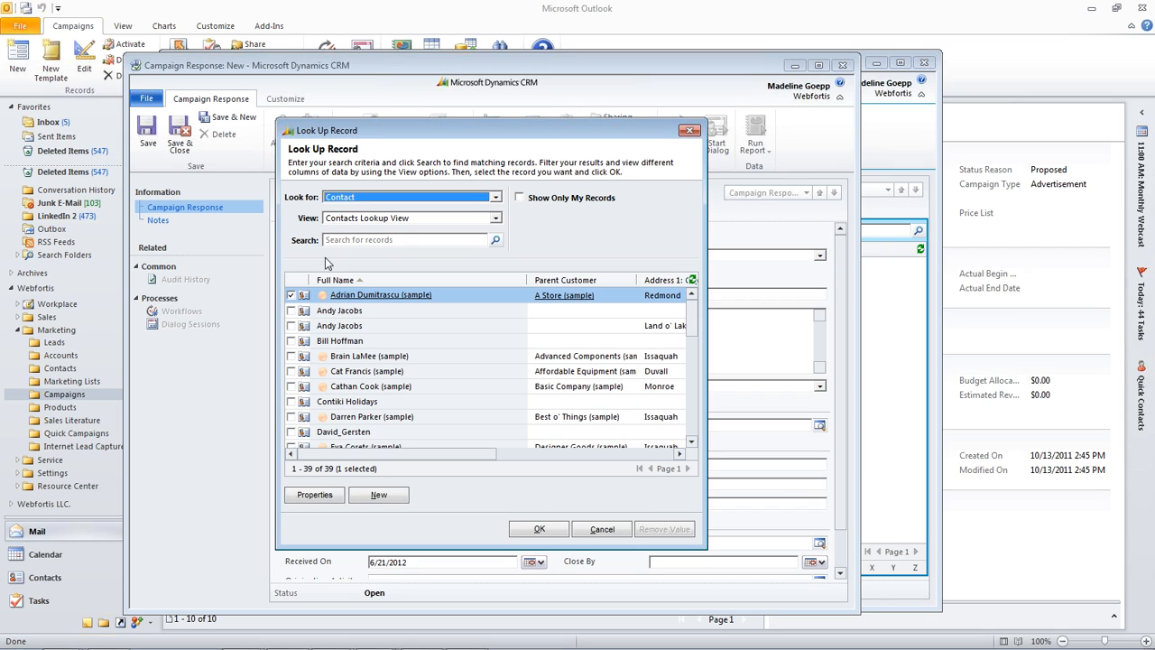
left_click_drag(291, 374, 291, 379)
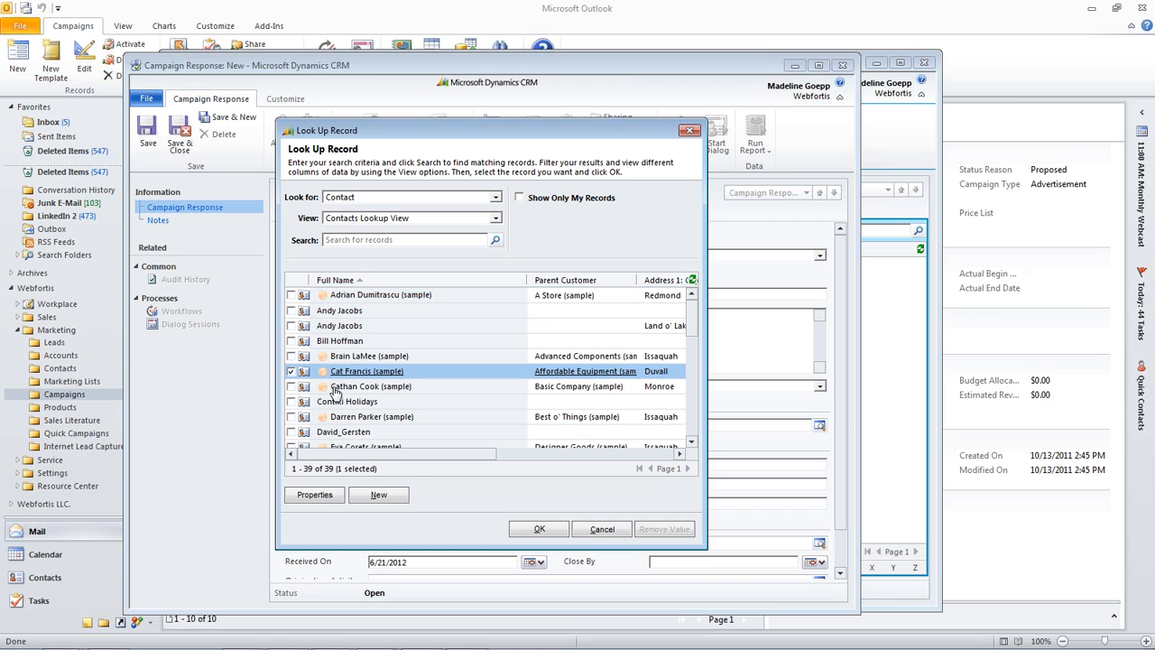
left_click(532, 530)
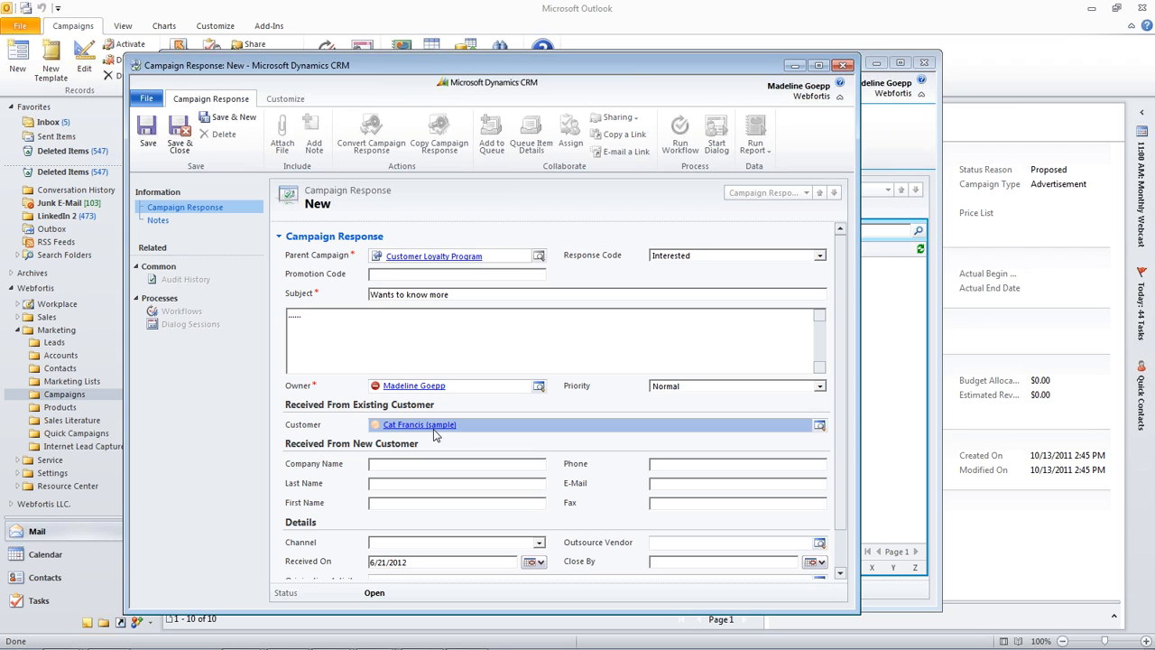
left_click(402, 463)
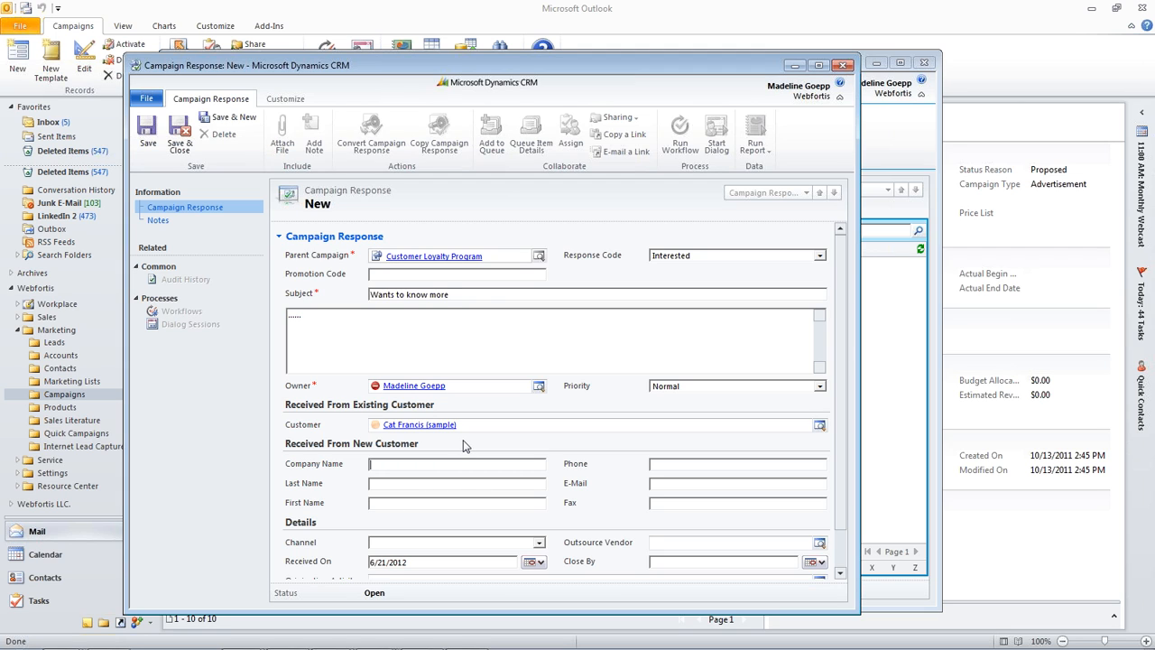
Set the response's channel to Phone and save the campaign response
scroll(463, 446, "down", 1)
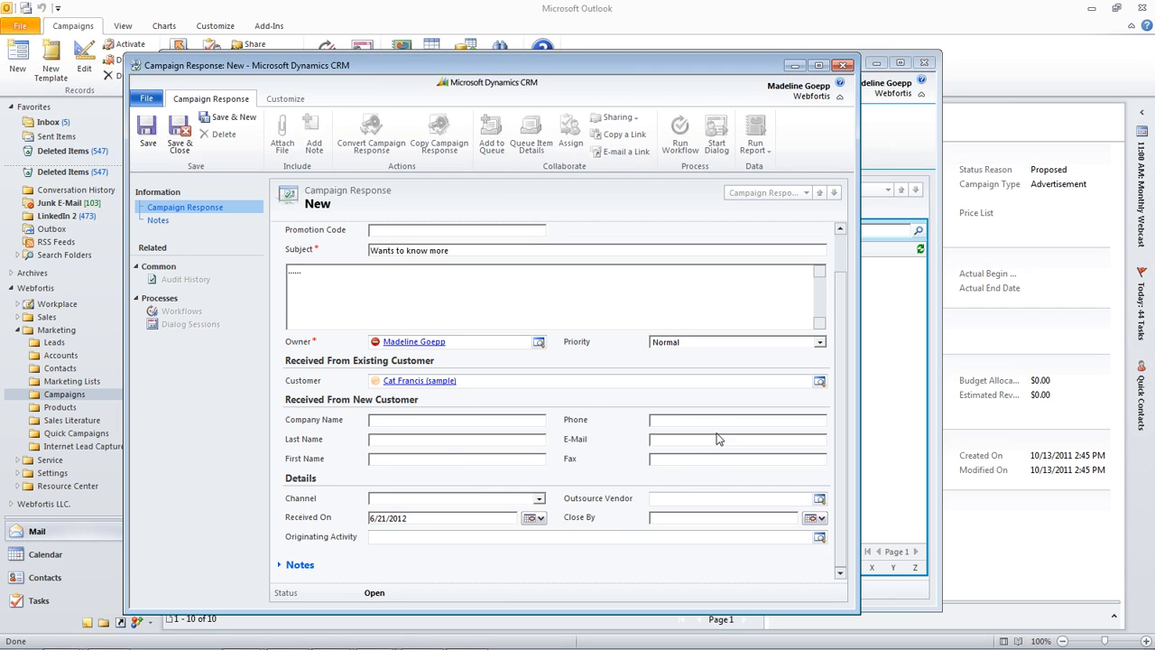
left_click(483, 498)
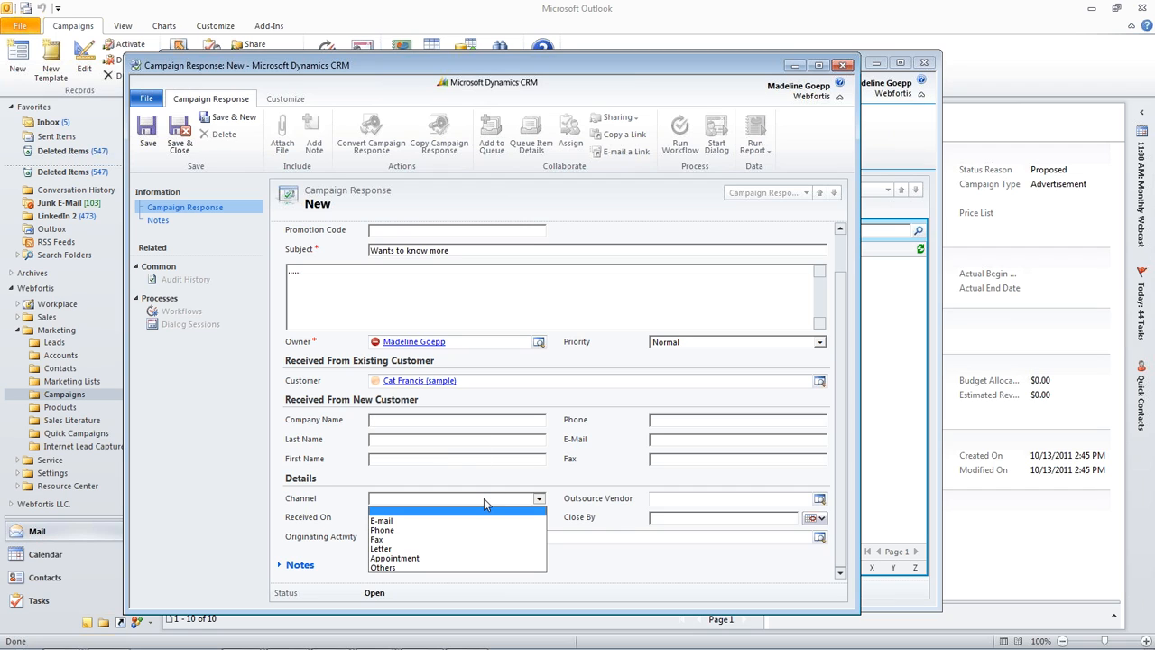
left_click(473, 530)
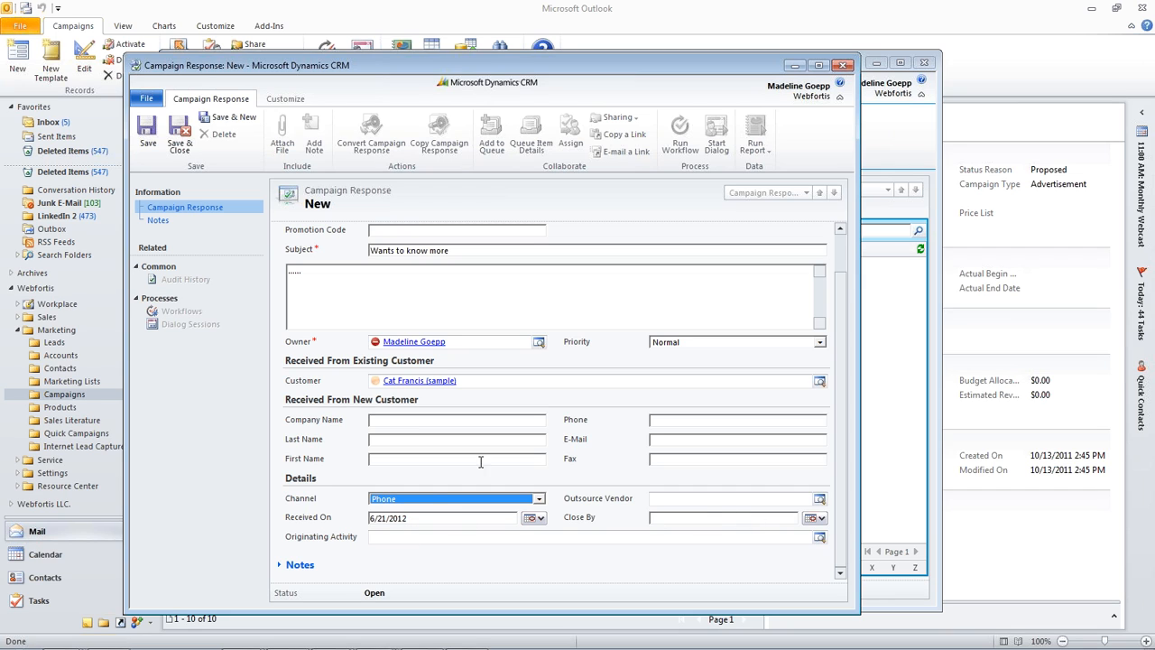
left_click(148, 134)
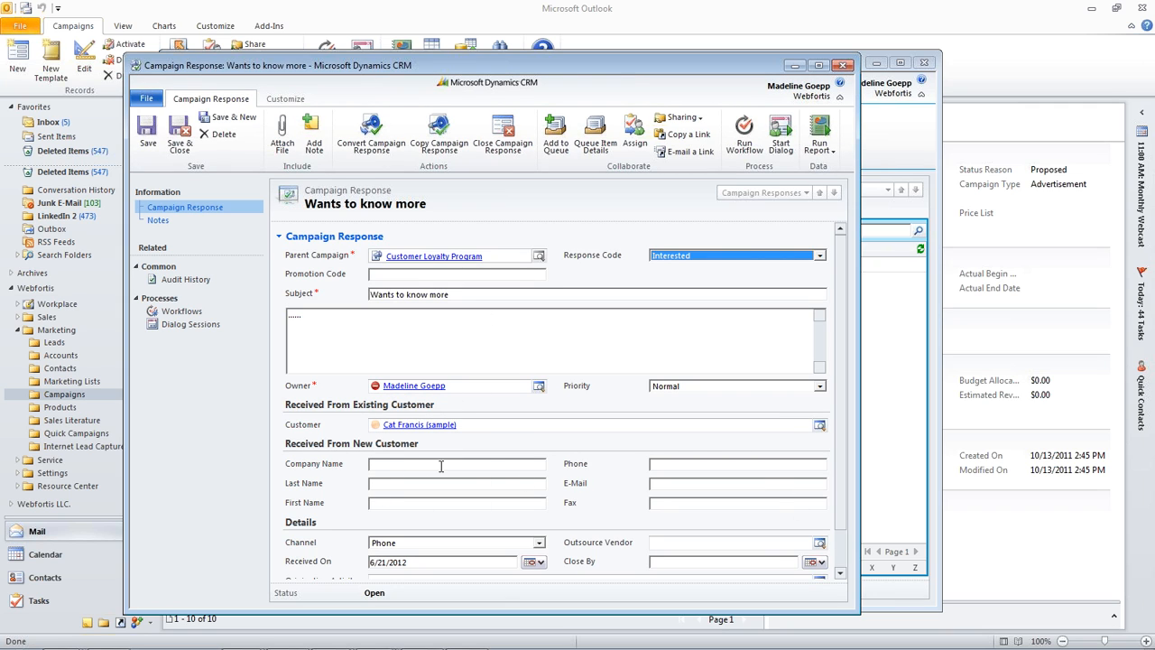
Look at the options for converting the campaign response, dismiss them without applying any, and save and close the response
left_click(373, 127)
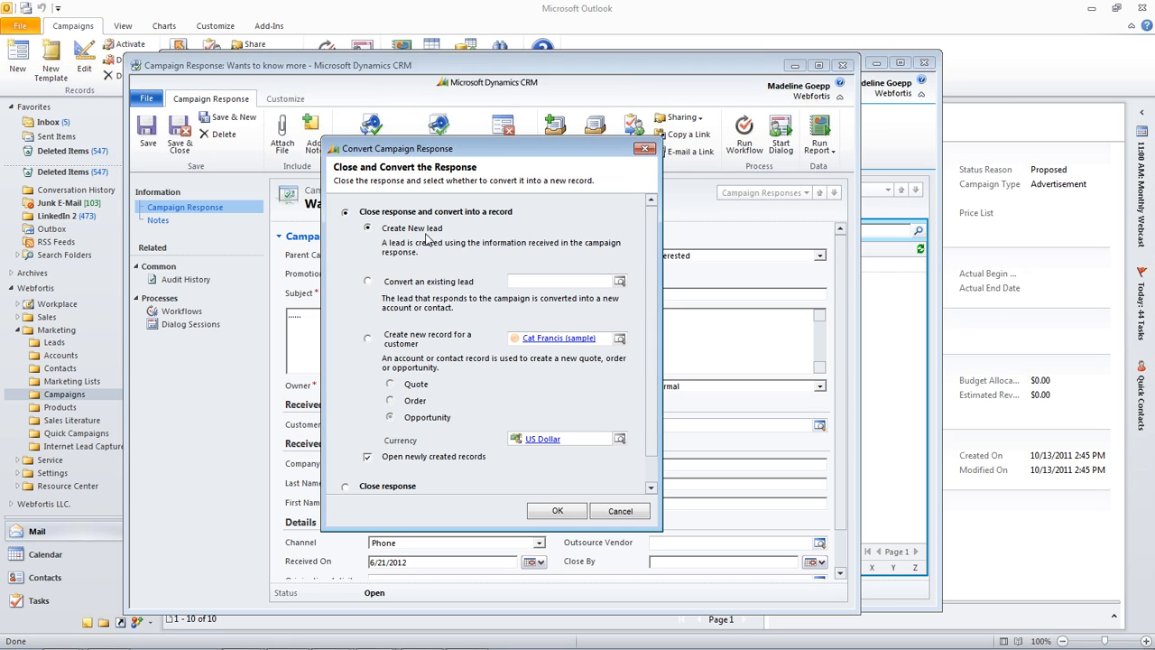
left_click(612, 512)
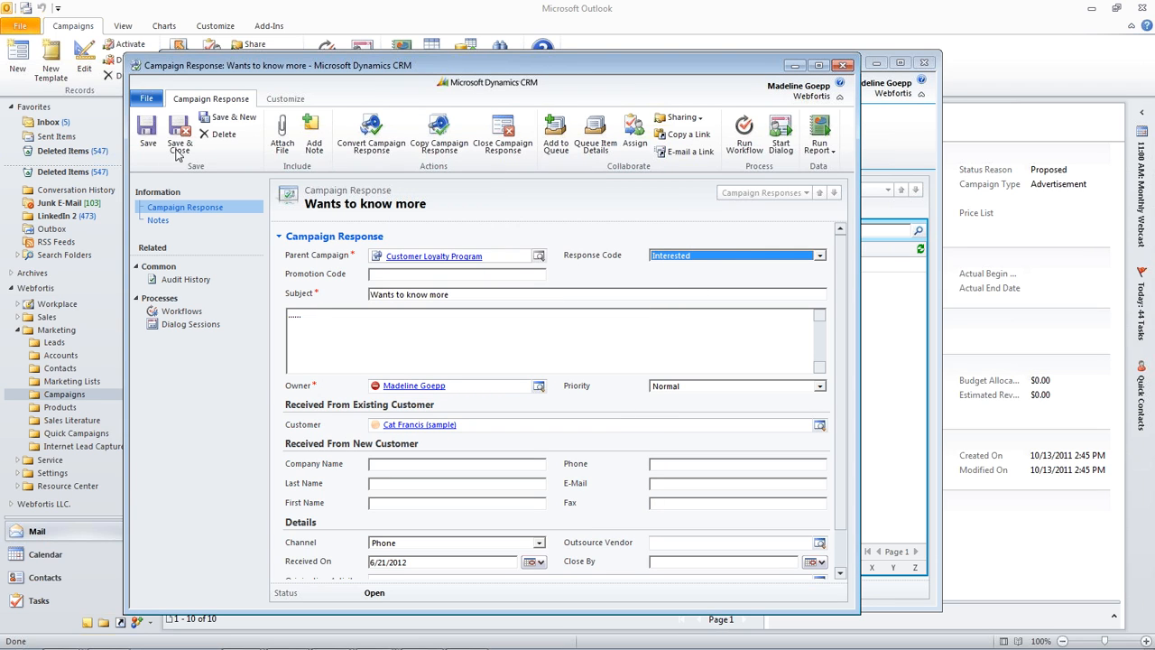
left_click(181, 135)
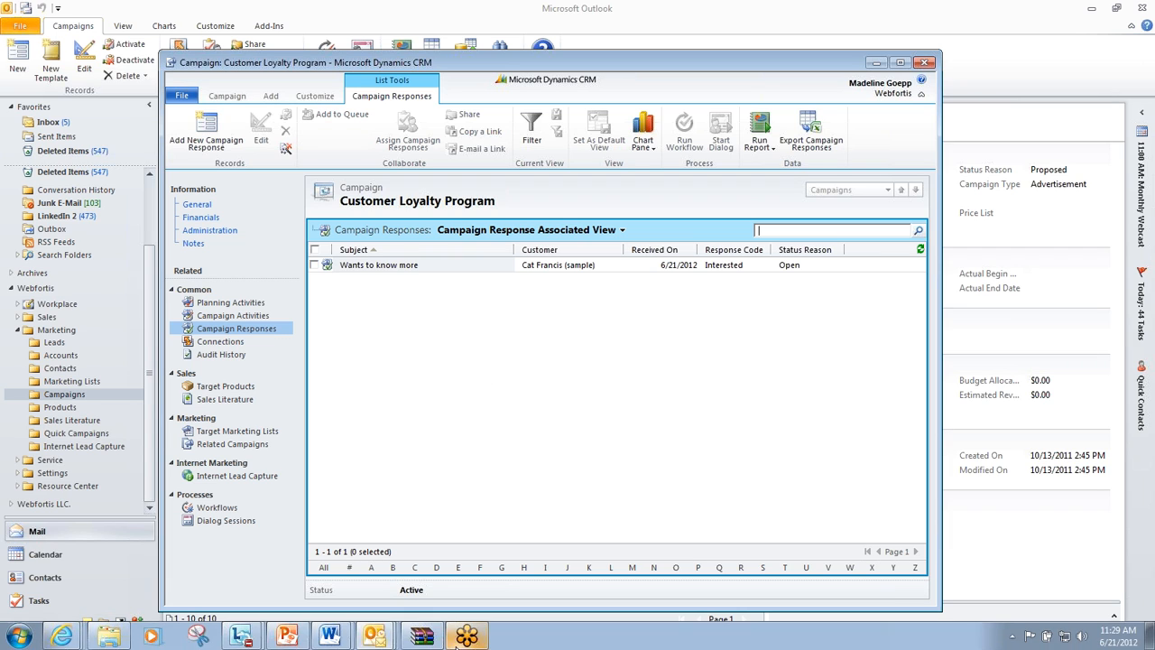
Show the open Outlook windows for switching to another one
mouse_move(370, 638)
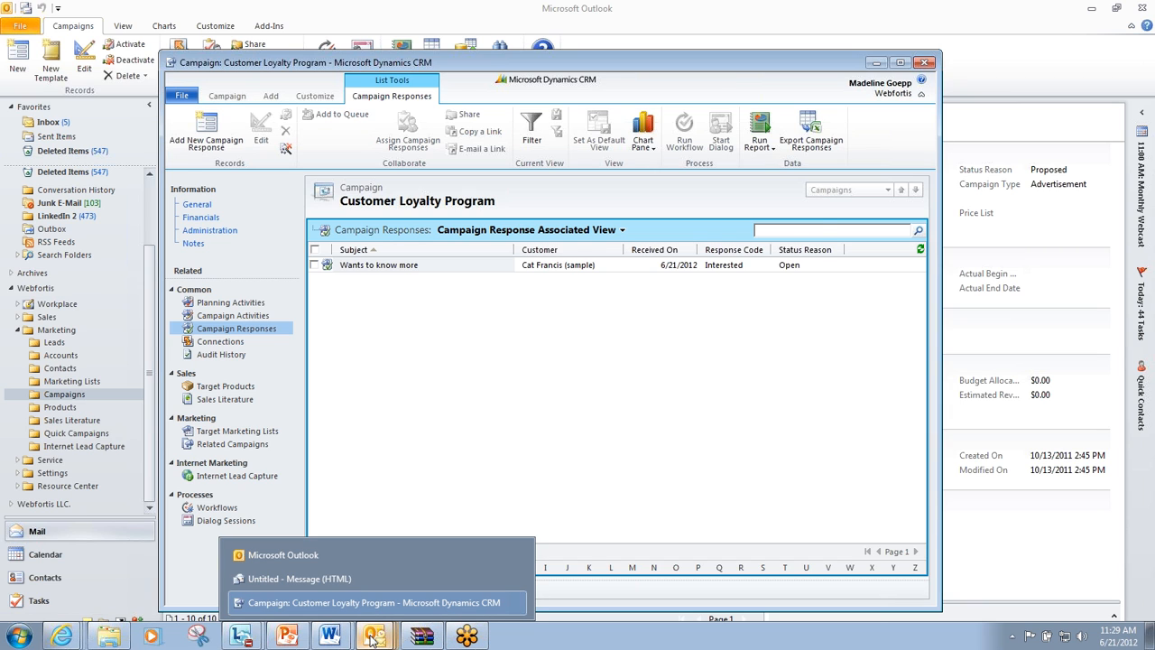